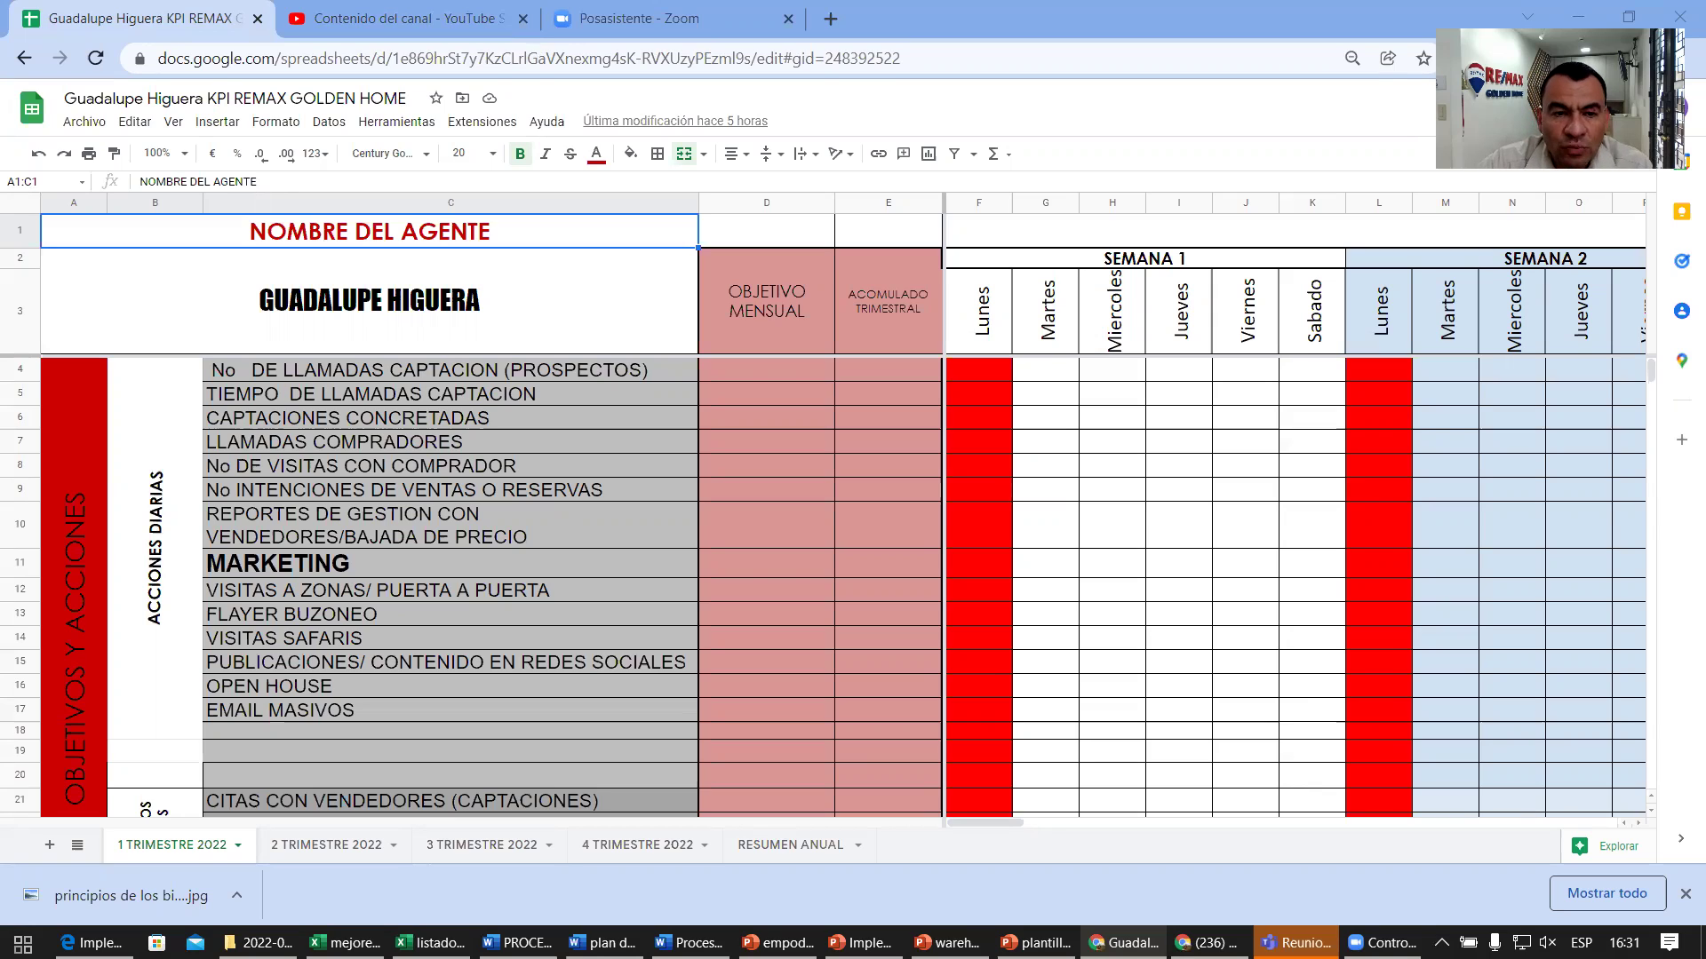
Step: Review the daily action rows from prospecting calls through buyer calls on the first-quarter sheet
{"action": "left_click", "coordinate": [446, 370]}
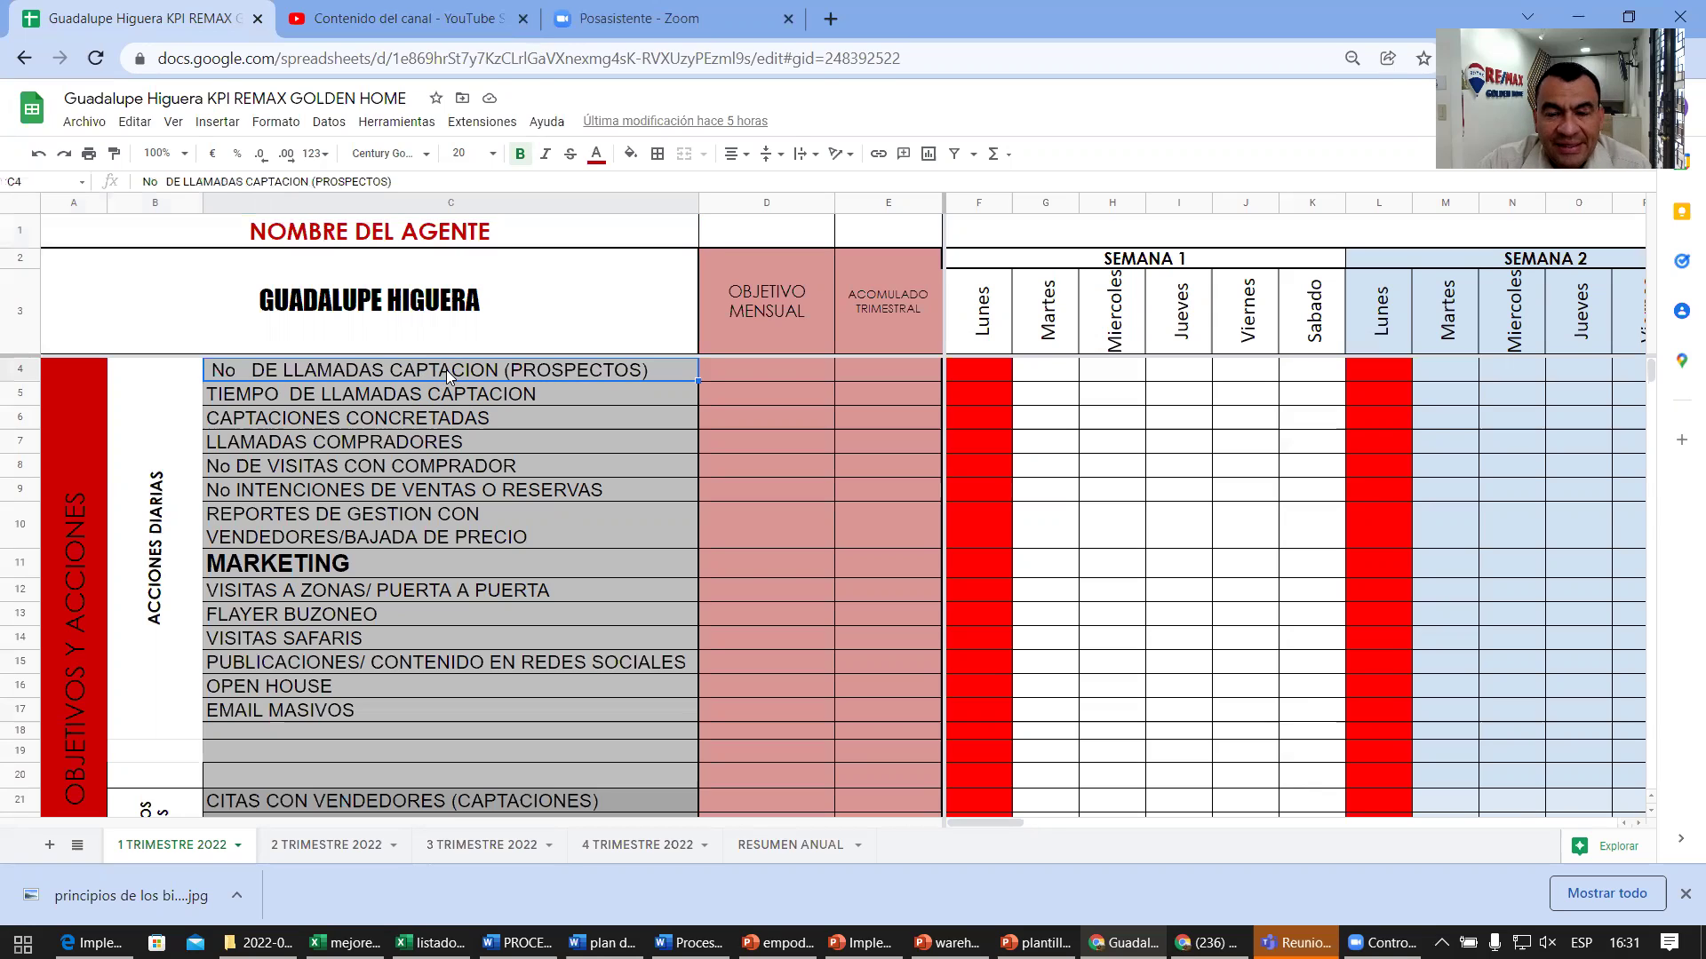
{"action": "left_click", "coordinate": [432, 396]}
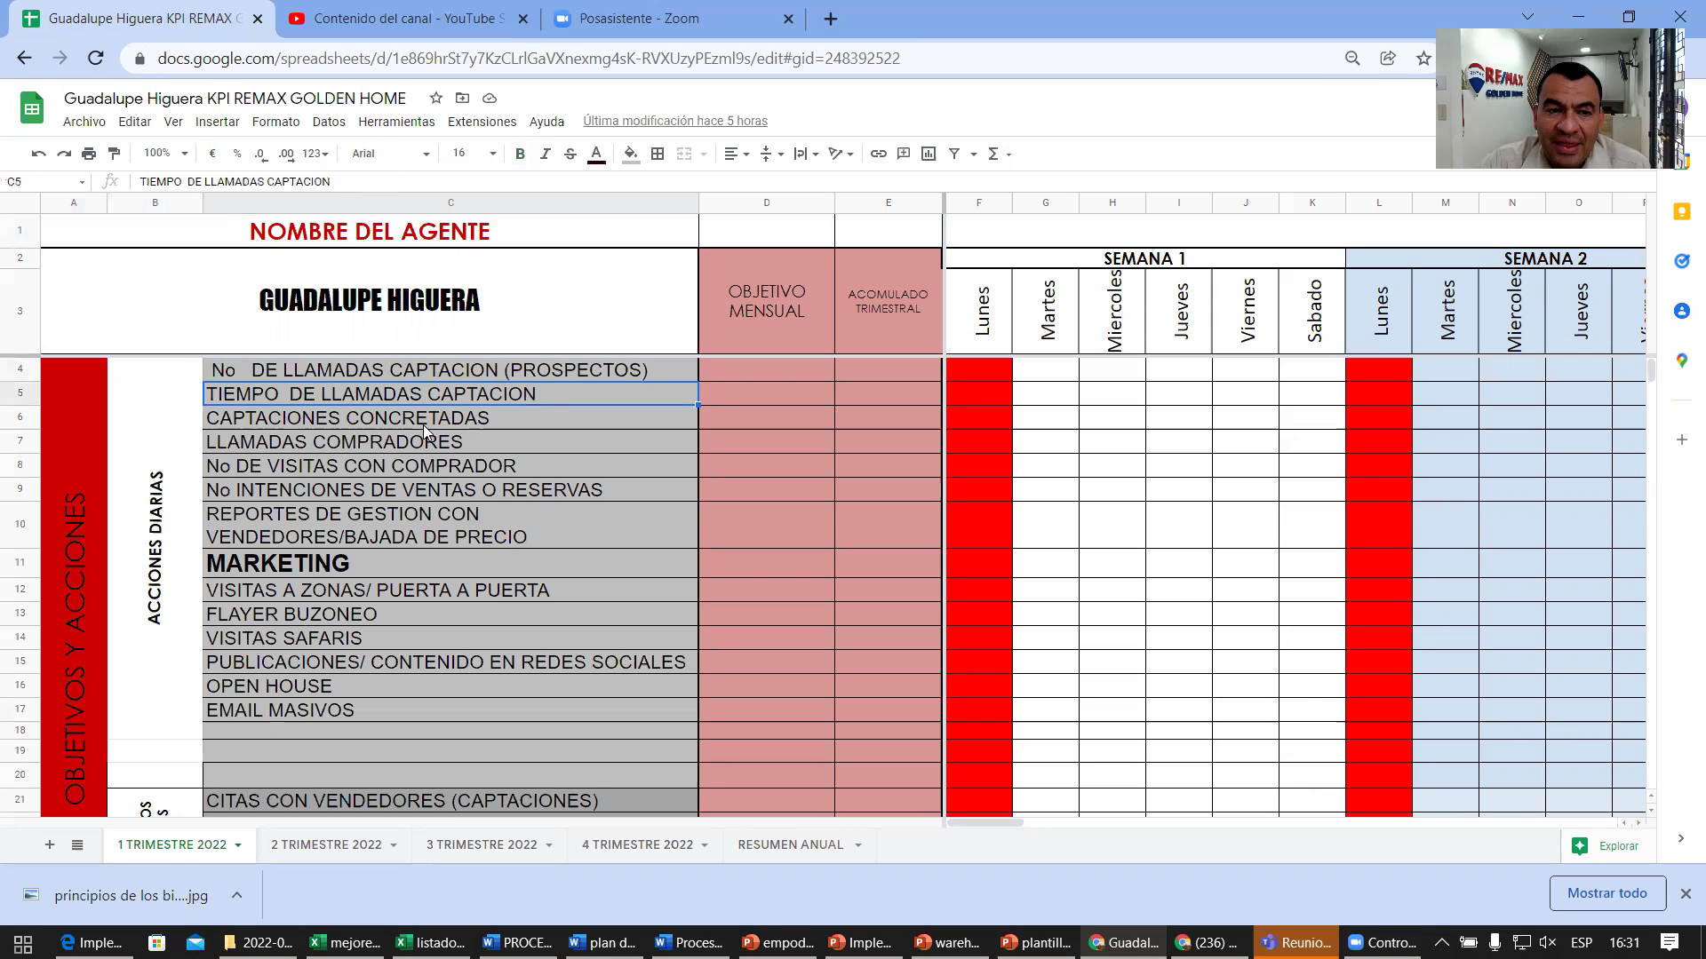
{"action": "left_click", "coordinate": [423, 418]}
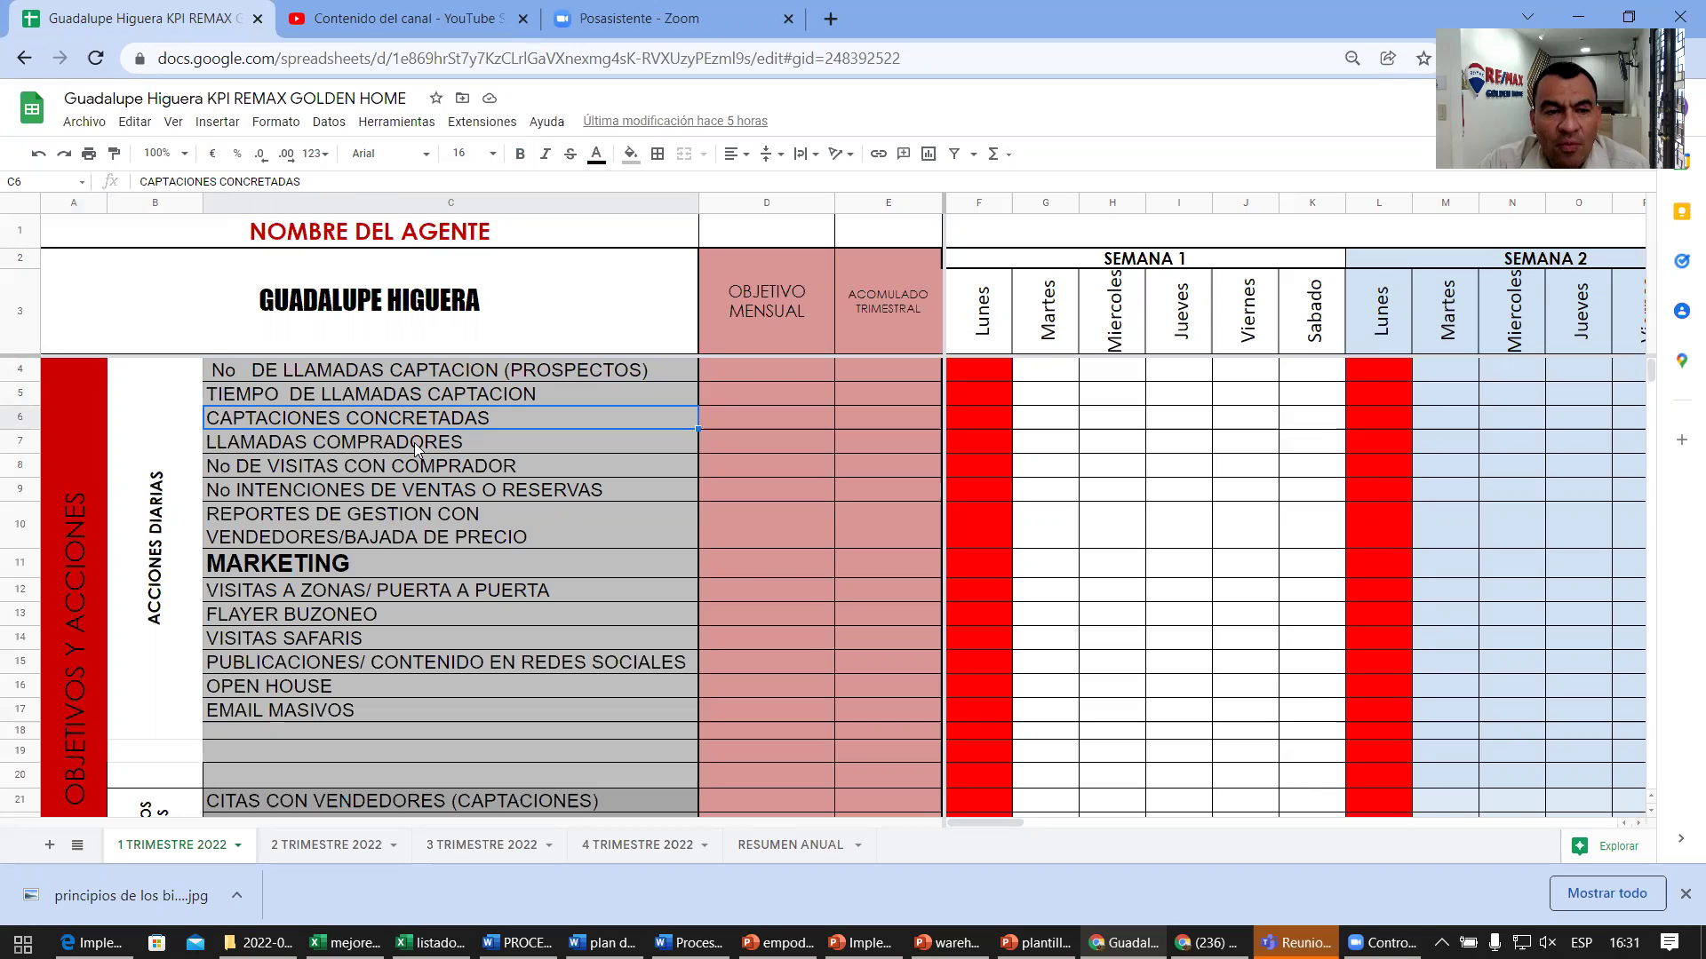
{"action": "left_click", "coordinate": [414, 442]}
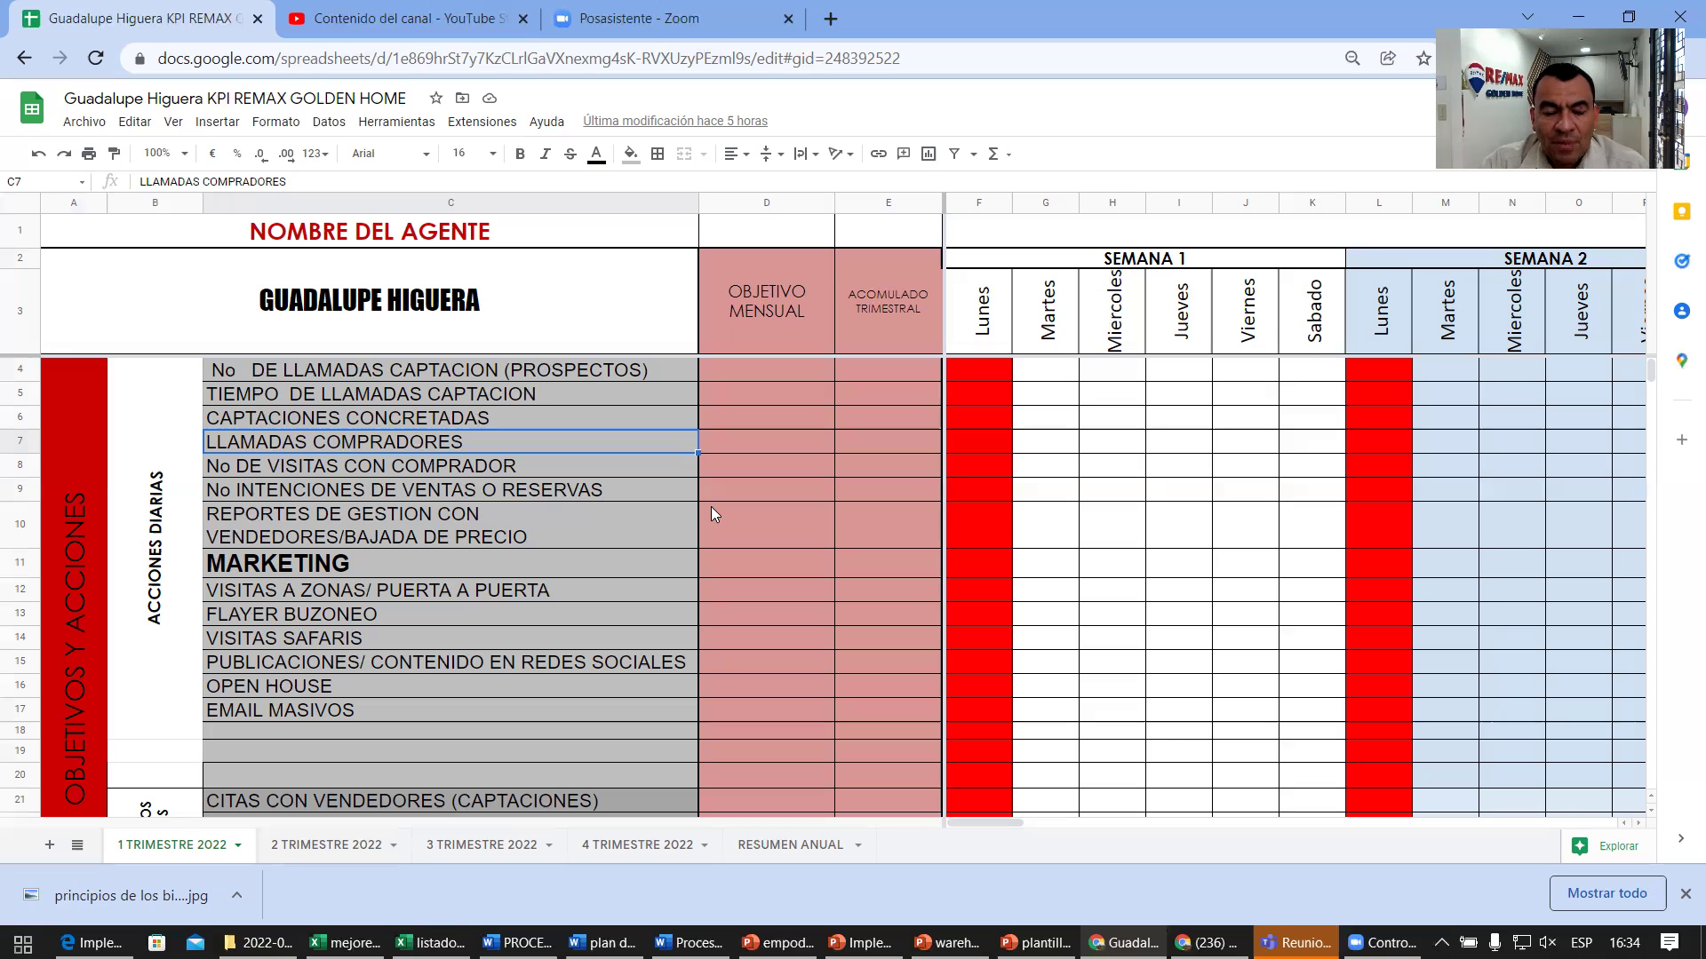
Step: Look through the weekly day columns for January, February and March 2022, then return to week 1 of January
{"action": "left_click", "coordinate": [985, 405]}
{"action": "key", "text": "Right"}
{"action": "key", "text": "Right"}
{"action": "key", "text": "Right"}
{"action": "key", "text": "Right"}
{"action": "key", "text": "Right"}
{"action": "key", "text": "Right"}
{"action": "key", "text": "Right"}
{"action": "key", "text": "Right"}
{"action": "key", "text": "Right"}
{"action": "key", "text": "Right"}
{"action": "key", "text": "Right"}
{"action": "key", "text": "Right"}
{"action": "key", "text": "Right"}
{"action": "key", "text": "Right"}
{"action": "key", "text": "Right"}
{"action": "key", "text": "Right"}
{"action": "key", "text": "Right"}
{"action": "key", "text": "Right"}
{"action": "key", "text": "Right"}
{"action": "key", "text": "Right"}
{"action": "key", "text": "Right"}
{"action": "key", "text": "Right"}
{"action": "key", "text": "Right"}
{"action": "key", "text": "Right"}
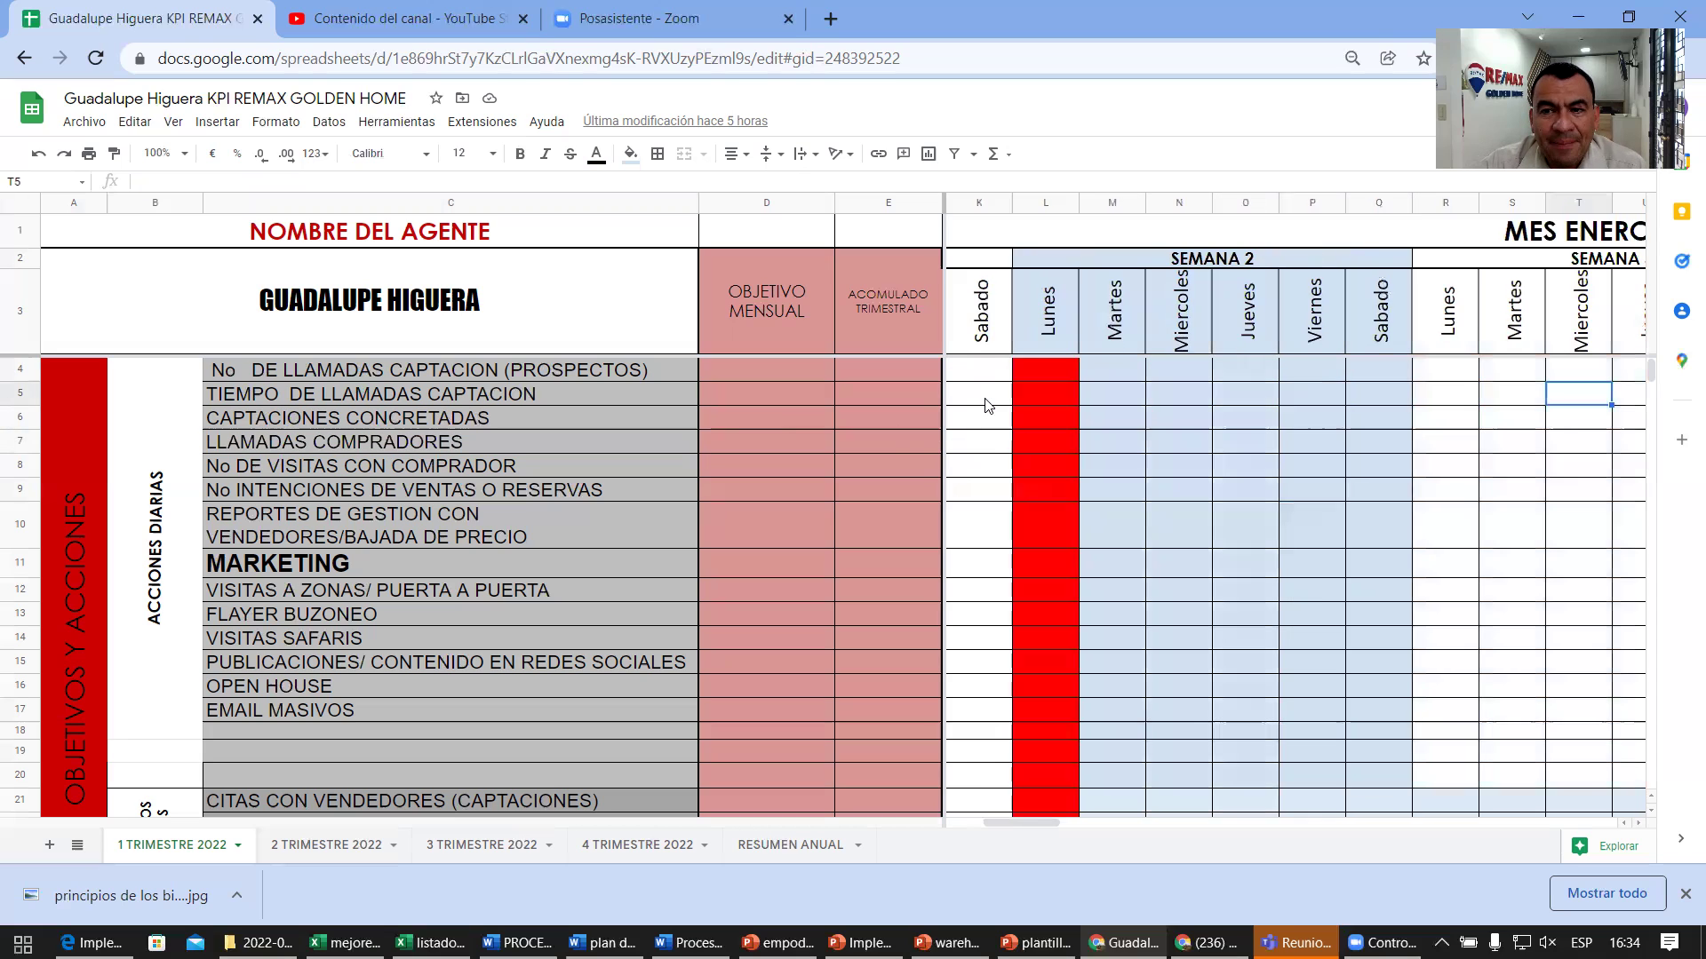
{"action": "key", "text": "Right"}
{"action": "key", "text": "Right"}
{"action": "key", "text": "Right"}
{"action": "key", "text": "Right"}
{"action": "key", "text": "Right"}
{"action": "key", "text": "Right"}
{"action": "key", "text": "Right"}
{"action": "key", "text": "Right"}
{"action": "key", "text": "Right"}
{"action": "key", "text": "Right"}
{"action": "key", "text": "Right"}
{"action": "key", "text": "Right"}
{"action": "key", "text": "Right"}
{"action": "key", "text": "Right"}
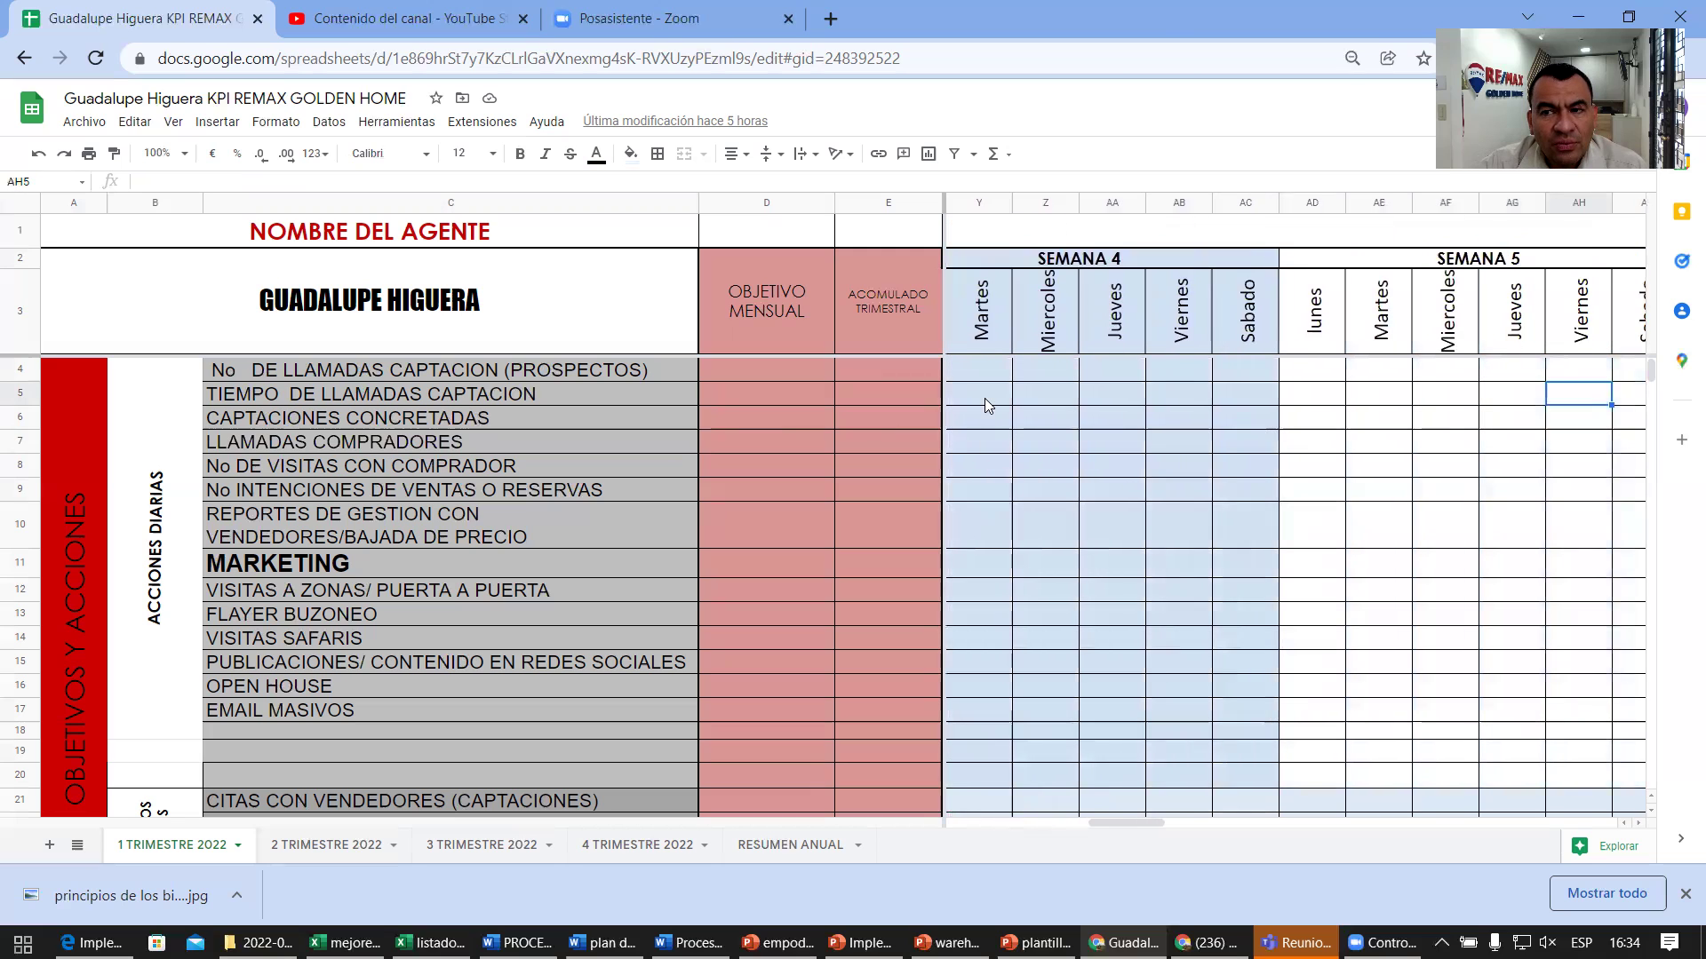
{"action": "key", "text": "Right"}
{"action": "key", "text": "Right"}
{"action": "key", "text": "Right"}
{"action": "key", "text": "Right"}
{"action": "key", "text": "Right"}
{"action": "key", "text": "Right"}
{"action": "key", "text": "Right"}
{"action": "key", "text": "Right"}
{"action": "key", "text": "Right"}
{"action": "key", "text": "Right"}
{"action": "key", "text": "Right"}
{"action": "key", "text": "Right"}
{"action": "key", "text": "Right"}
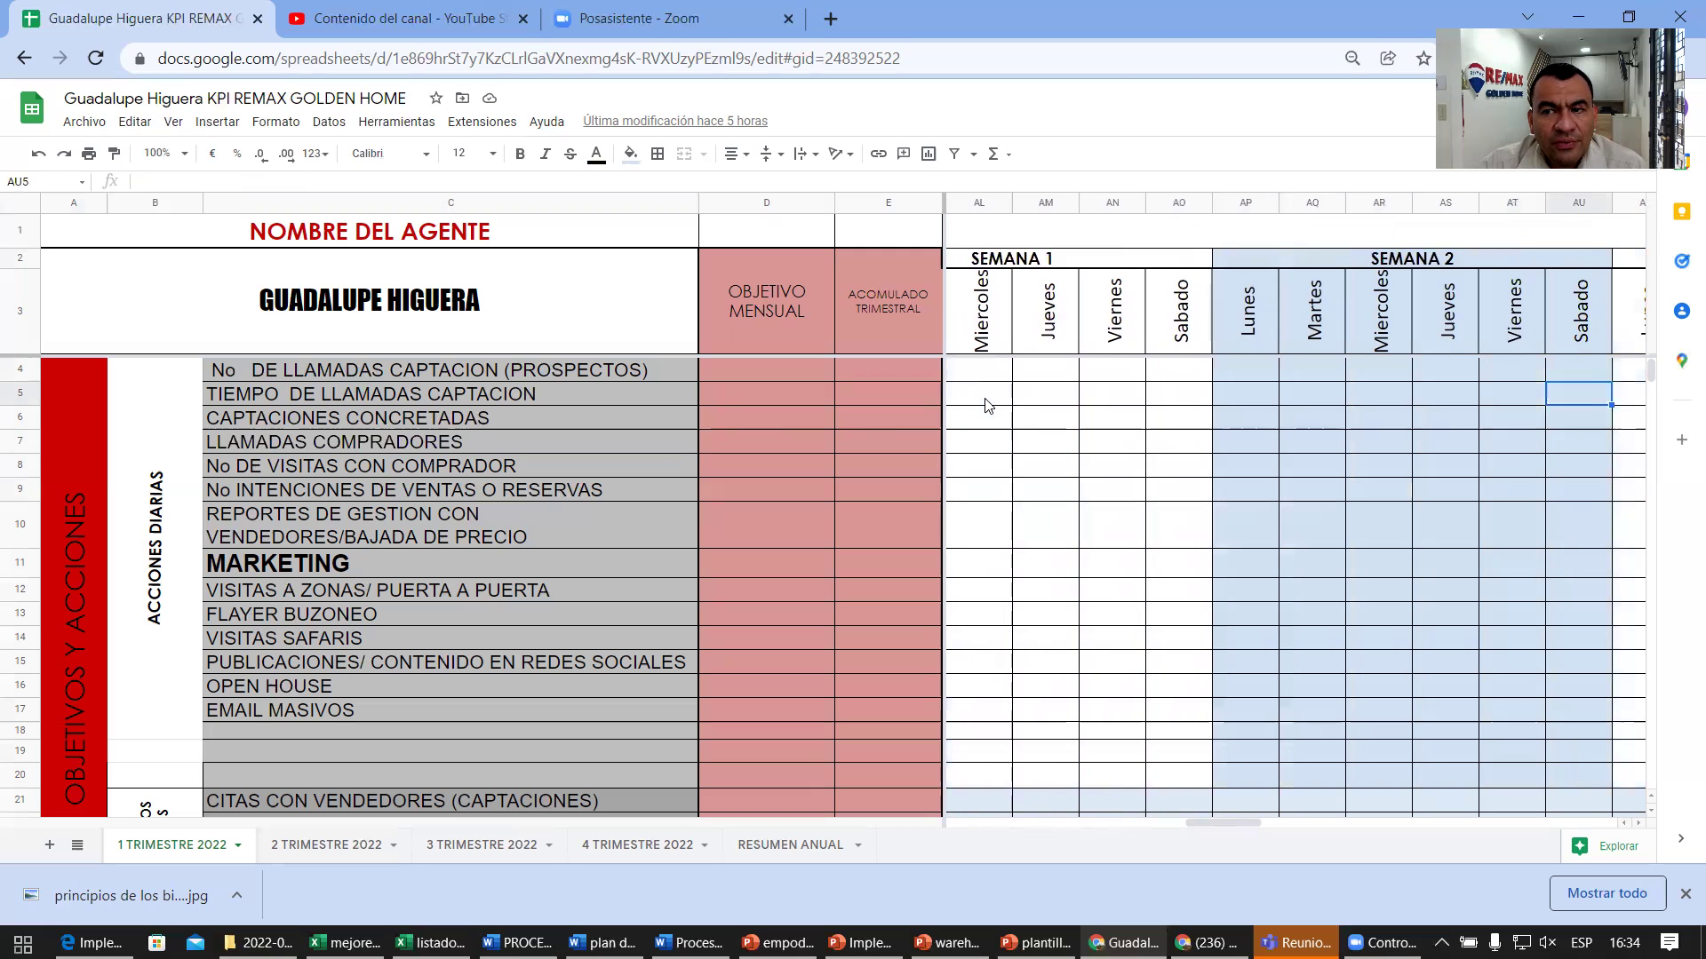
{"action": "key", "text": "Right"}
{"action": "key", "text": "Right"}
{"action": "key", "text": "Right"}
{"action": "key", "text": "Right"}
{"action": "key", "text": "Right"}
{"action": "key", "text": "Right"}
{"action": "key", "text": "Right"}
{"action": "key", "text": "Right"}
{"action": "key", "text": "Right"}
{"action": "key", "text": "Right"}
{"action": "key", "text": "Right"}
{"action": "key", "text": "Right"}
{"action": "key", "text": "Right"}
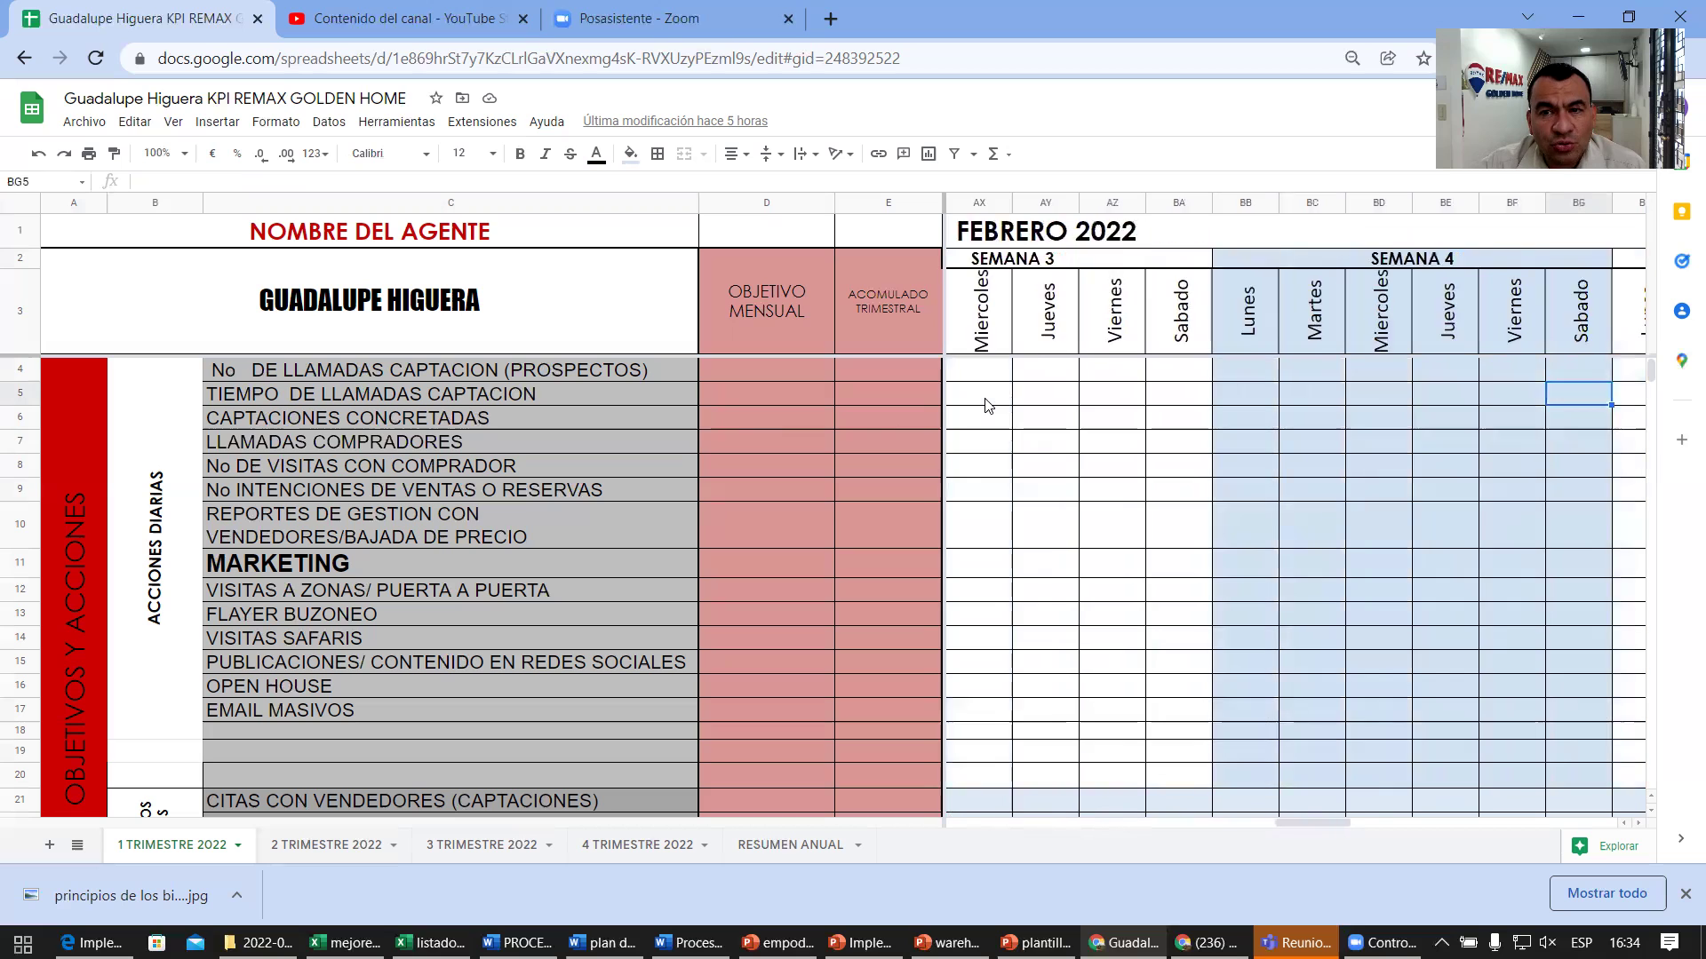
{"action": "key", "text": "Right"}
{"action": "key", "text": "Right"}
{"action": "key", "text": "Right"}
{"action": "key", "text": "Right"}
{"action": "key", "text": "Right"}
{"action": "key", "text": "Right"}
{"action": "key", "text": "Right"}
{"action": "key", "text": "Right"}
{"action": "key", "text": "Right"}
{"action": "key", "text": "Right"}
{"action": "key", "text": "Right"}
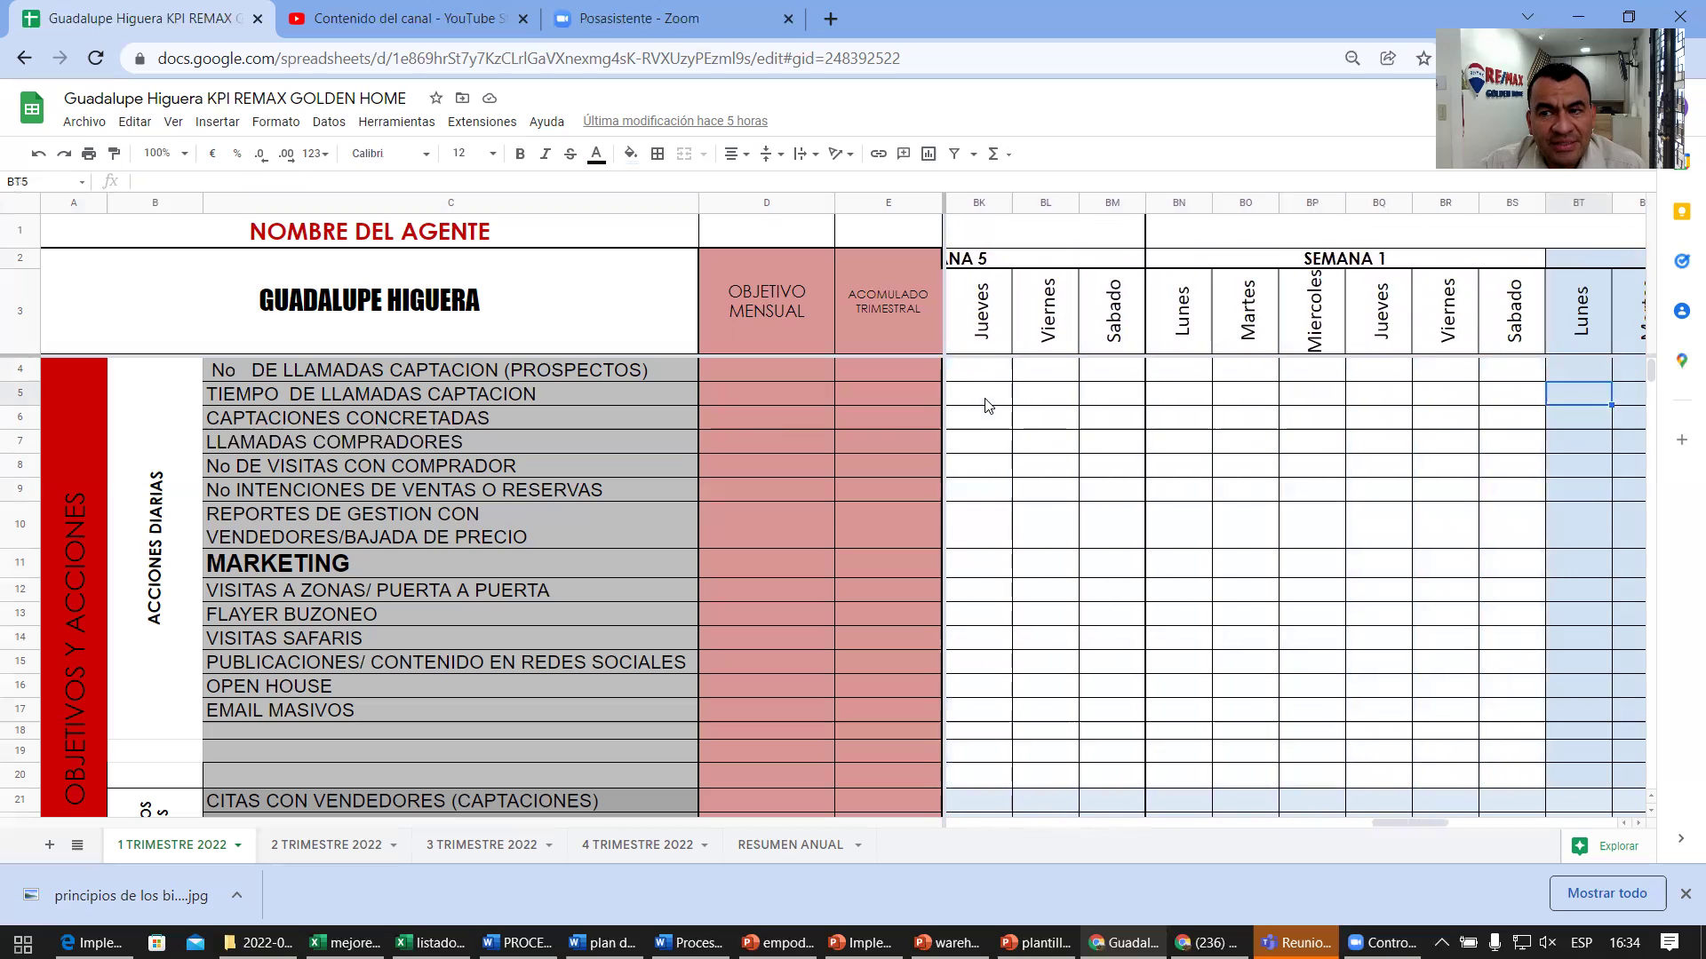
{"action": "key", "text": "Right"}
{"action": "key", "text": "Right"}
{"action": "key", "text": "Right"}
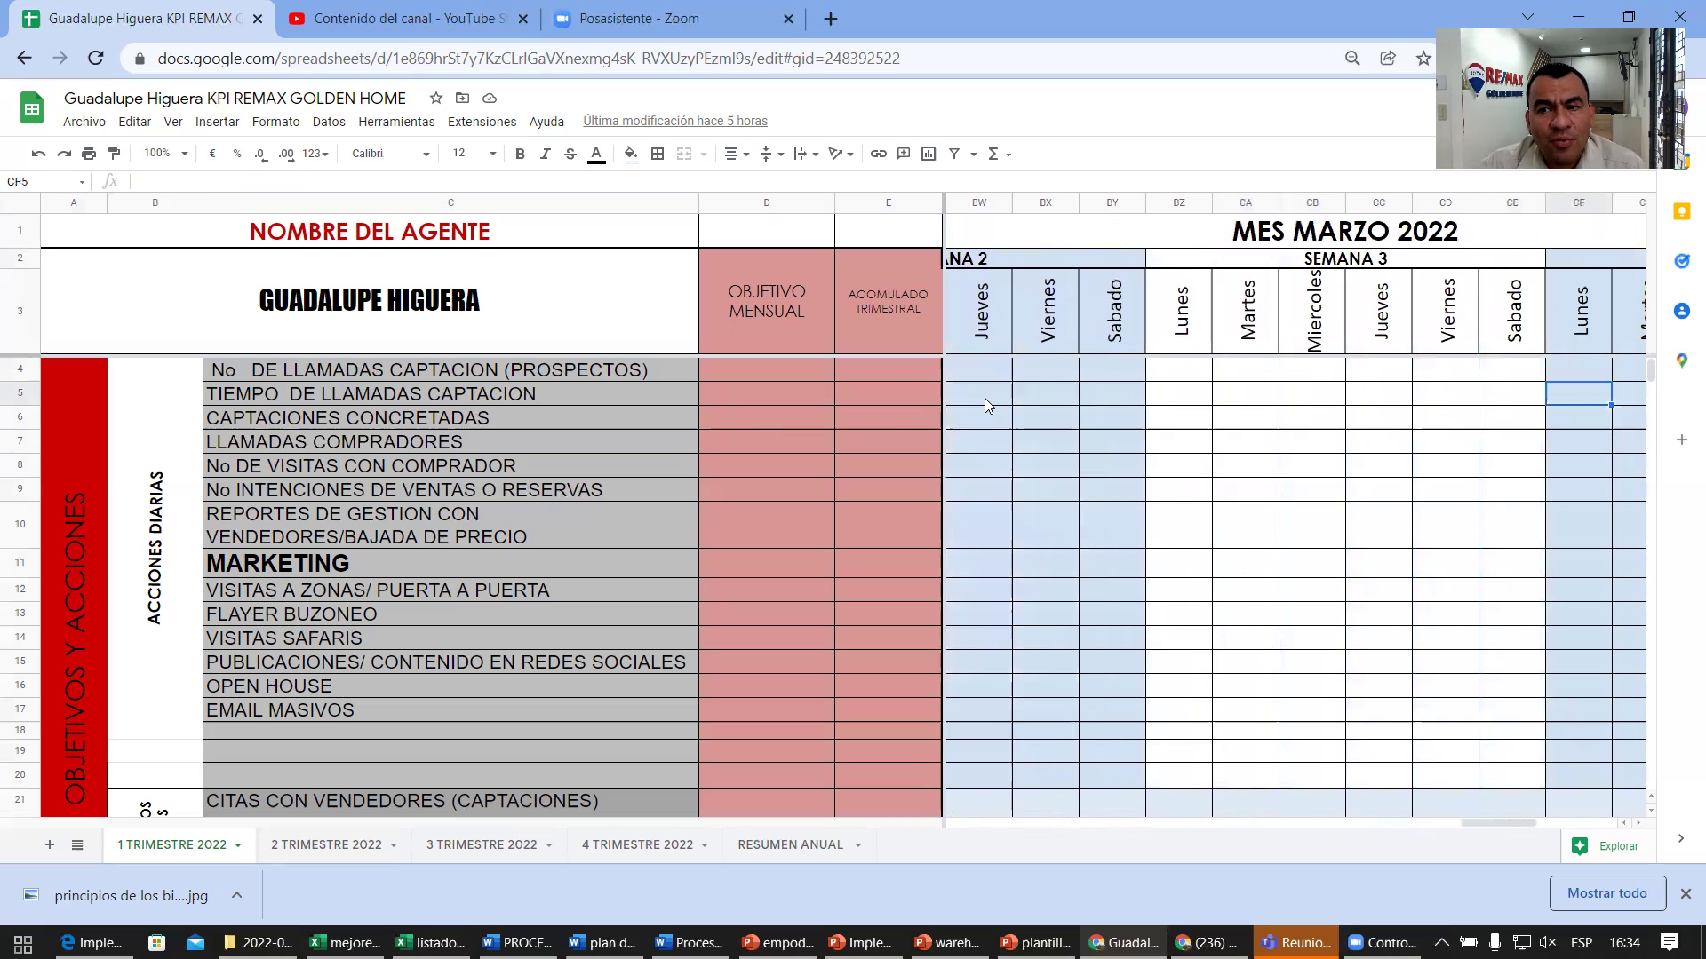
{"action": "key", "text": "Left"}
{"action": "key", "text": "Left"}
{"action": "key", "text": "Left"}
{"action": "key", "text": "Left"}
{"action": "key", "text": "Left"}
{"action": "key", "text": "Left"}
{"action": "key", "text": "Left"}
{"action": "key", "text": "Left"}
{"action": "key", "text": "Left"}
{"action": "key", "text": "Left"}
{"action": "key", "text": "Left"}
{"action": "key", "text": "Left"}
{"action": "key", "text": "Left"}
{"action": "key", "text": "Left"}
{"action": "key", "text": "Left"}
{"action": "key", "text": "Left"}
{"action": "key", "text": "Left"}
{"action": "key", "text": "Left"}
{"action": "key", "text": "Left"}
{"action": "key", "text": "Left"}
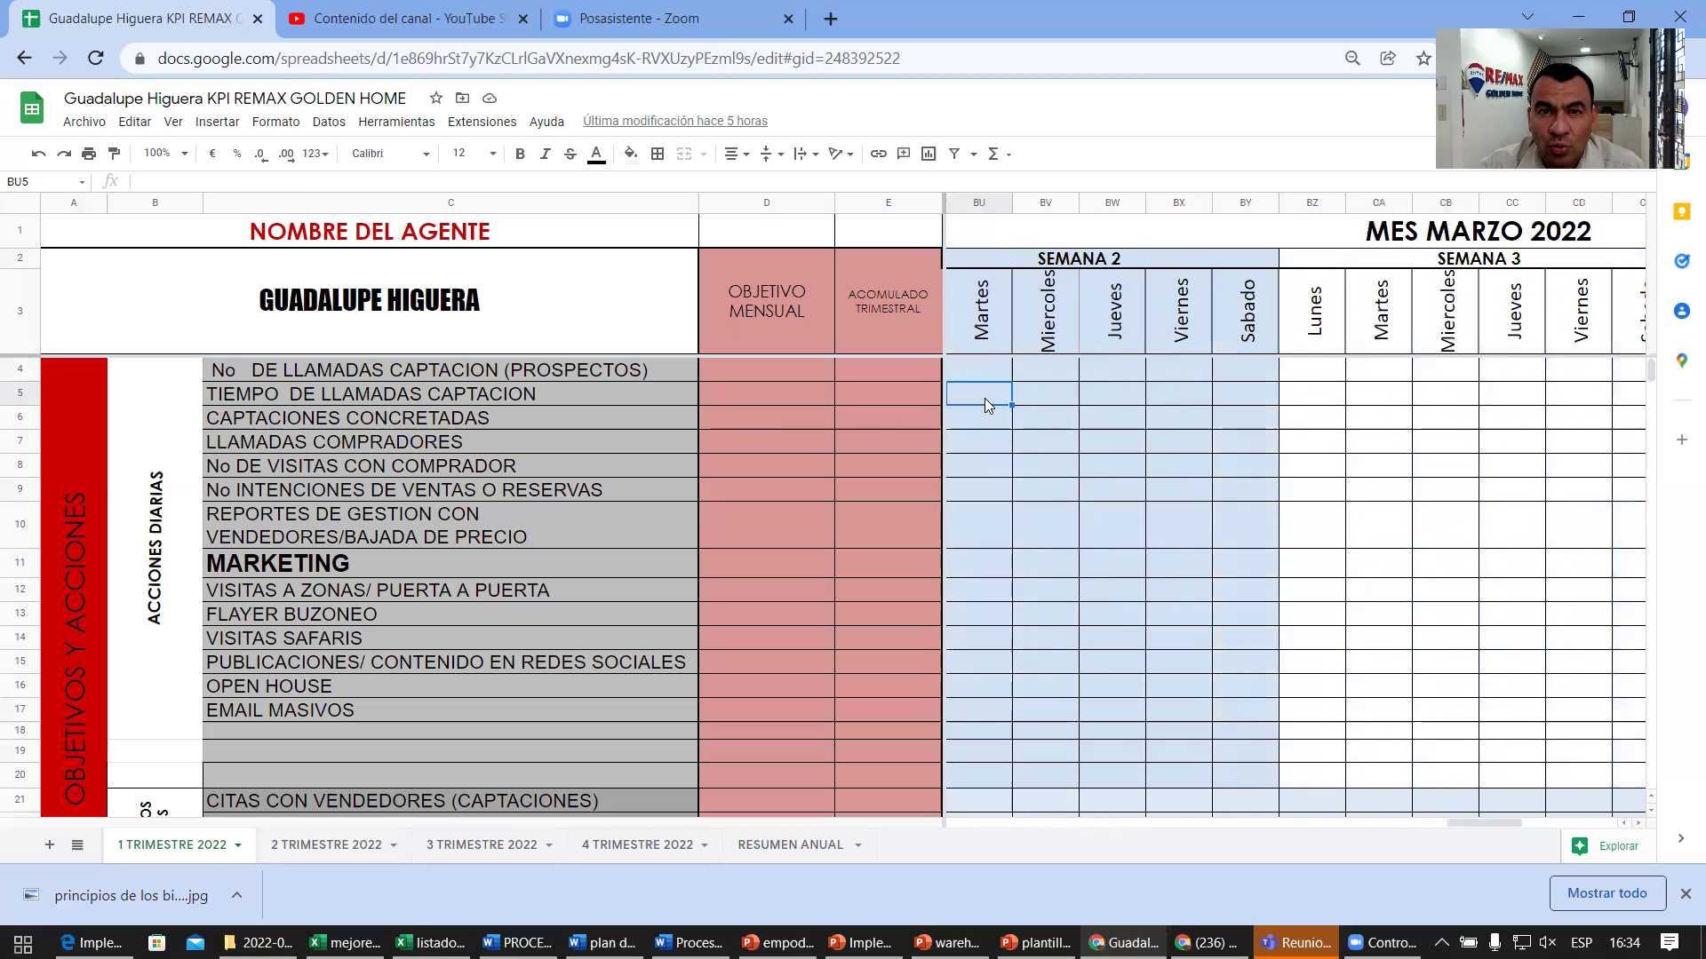
{"action": "key", "text": "Left"}
{"action": "key", "text": "Left"}
{"action": "key", "text": "Left"}
{"action": "key", "text": "Left"}
{"action": "key", "text": "Left"}
{"action": "key", "text": "Left"}
{"action": "key", "text": "Left"}
{"action": "key", "text": "Left"}
{"action": "key", "text": "Left"}
{"action": "key", "text": "Left"}
{"action": "key", "text": "Left"}
{"action": "key", "text": "Left"}
{"action": "key", "text": "Left"}
{"action": "key", "text": "Left"}
{"action": "key", "text": "Left"}
{"action": "key", "text": "Left"}
{"action": "key", "text": "Left"}
{"action": "key", "text": "Left"}
{"action": "key", "text": "Left"}
{"action": "key", "text": "Left"}
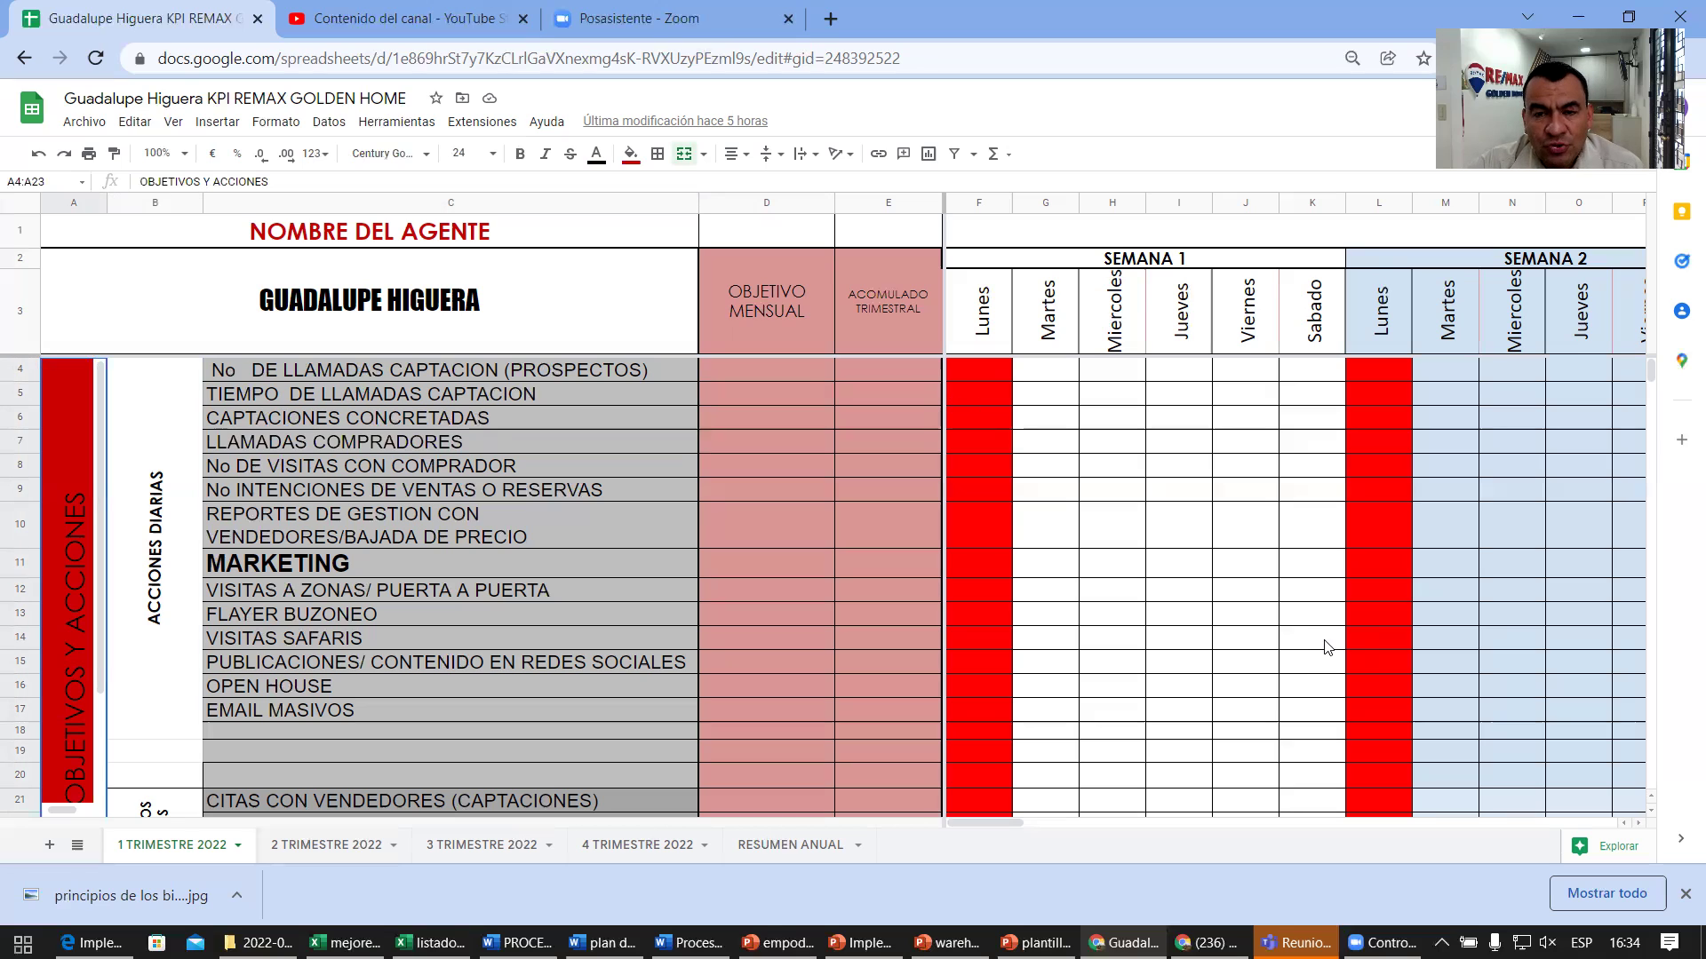
Step: For Thursday of January's week 2, enter 10 prospecting calls (LLAMADAS CAPTACION) and 1 for the call time (TIEMPO DE LLAMADAS)
{"action": "left_click", "coordinate": [1260, 451]}
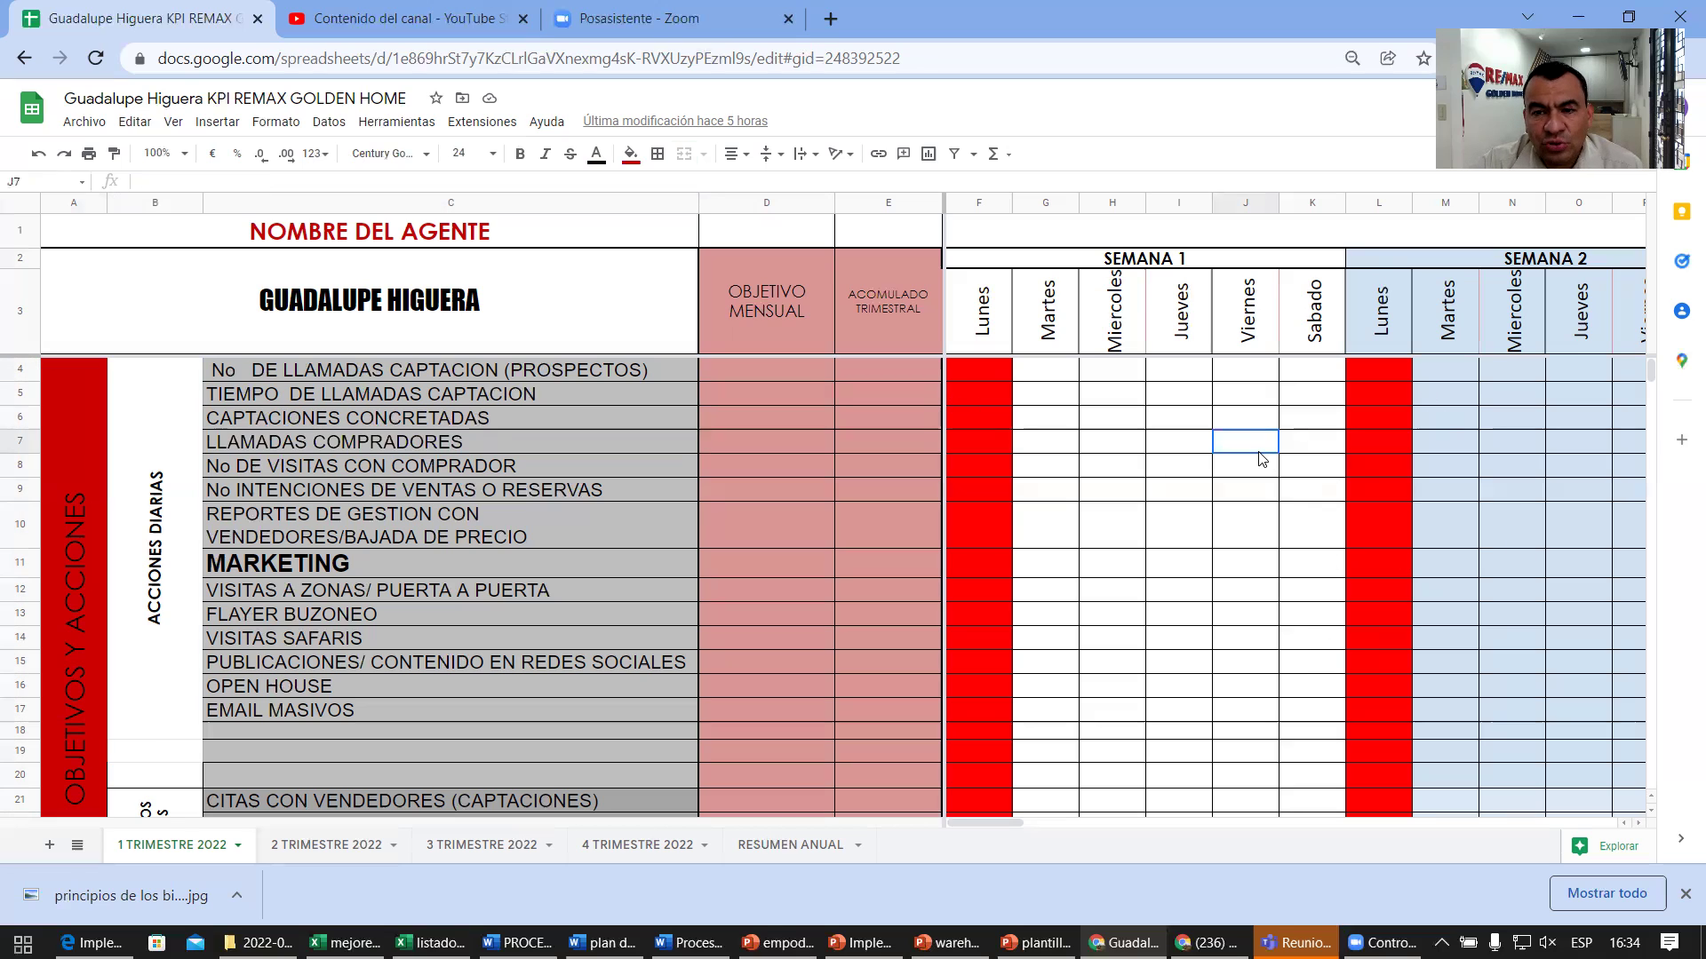
{"action": "key", "text": "Right"}
{"action": "key", "text": "Right"}
{"action": "key", "text": "Right"}
{"action": "key", "text": "Right"}
{"action": "key", "text": "Right"}
{"action": "key", "text": "Right"}
{"action": "key", "text": "Right"}
{"action": "key", "text": "Right"}
{"action": "key", "text": "Right"}
{"action": "key", "text": "Right"}
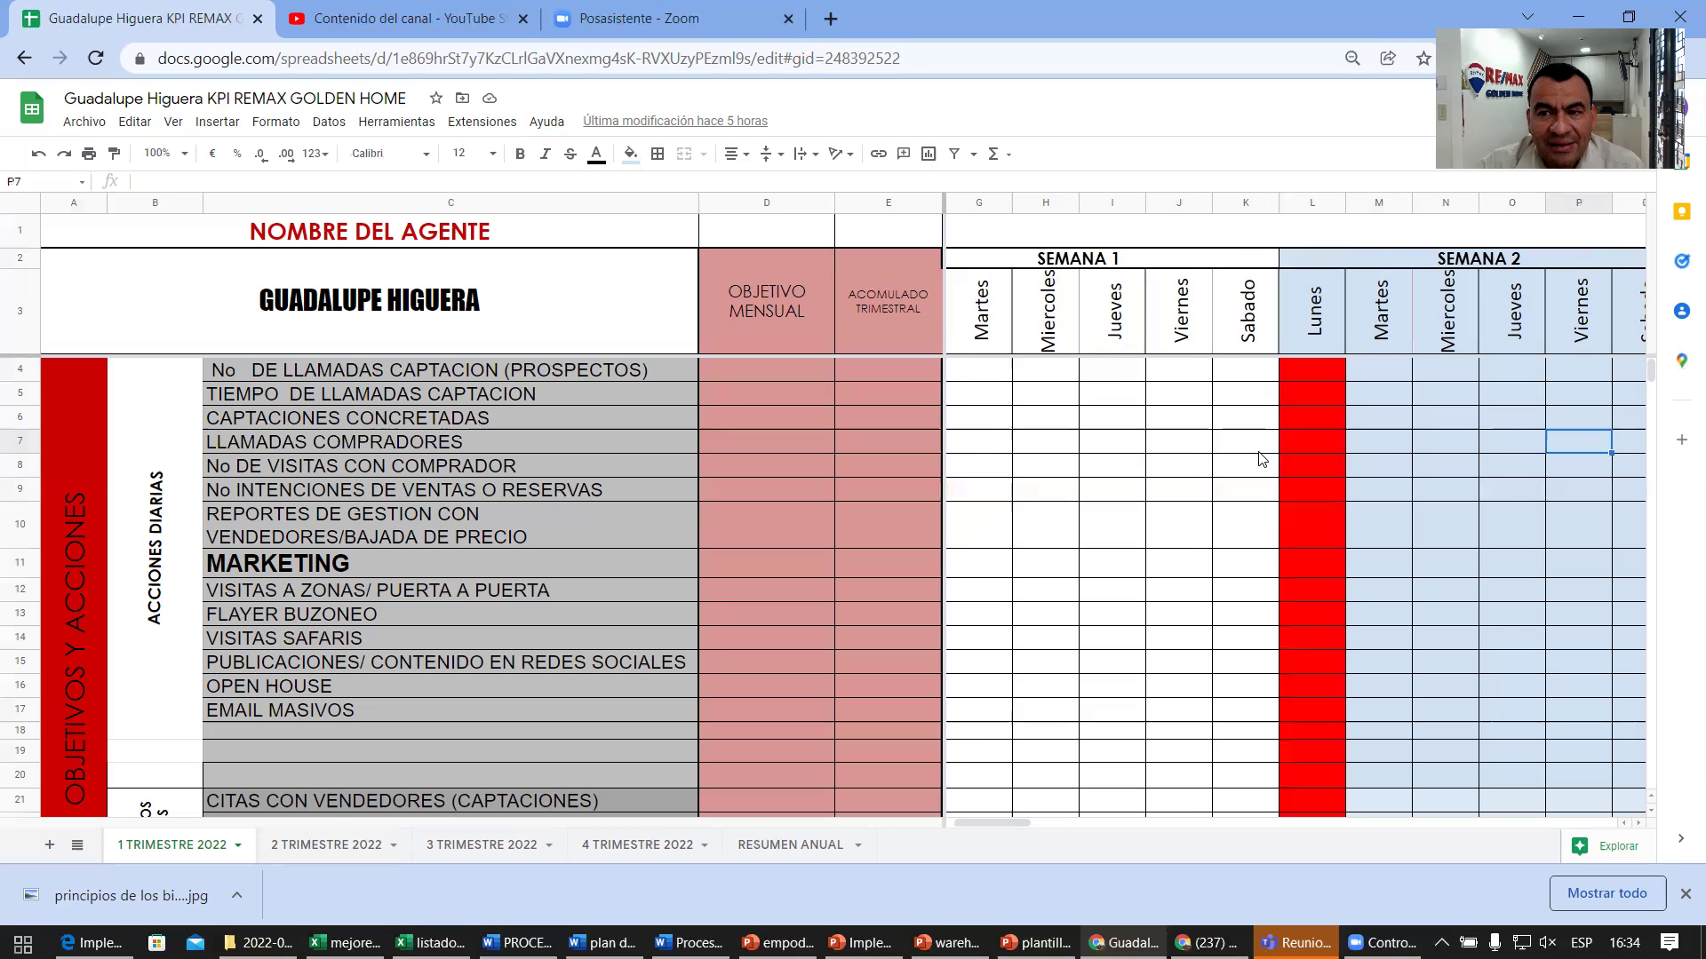
{"action": "key", "text": "Right"}
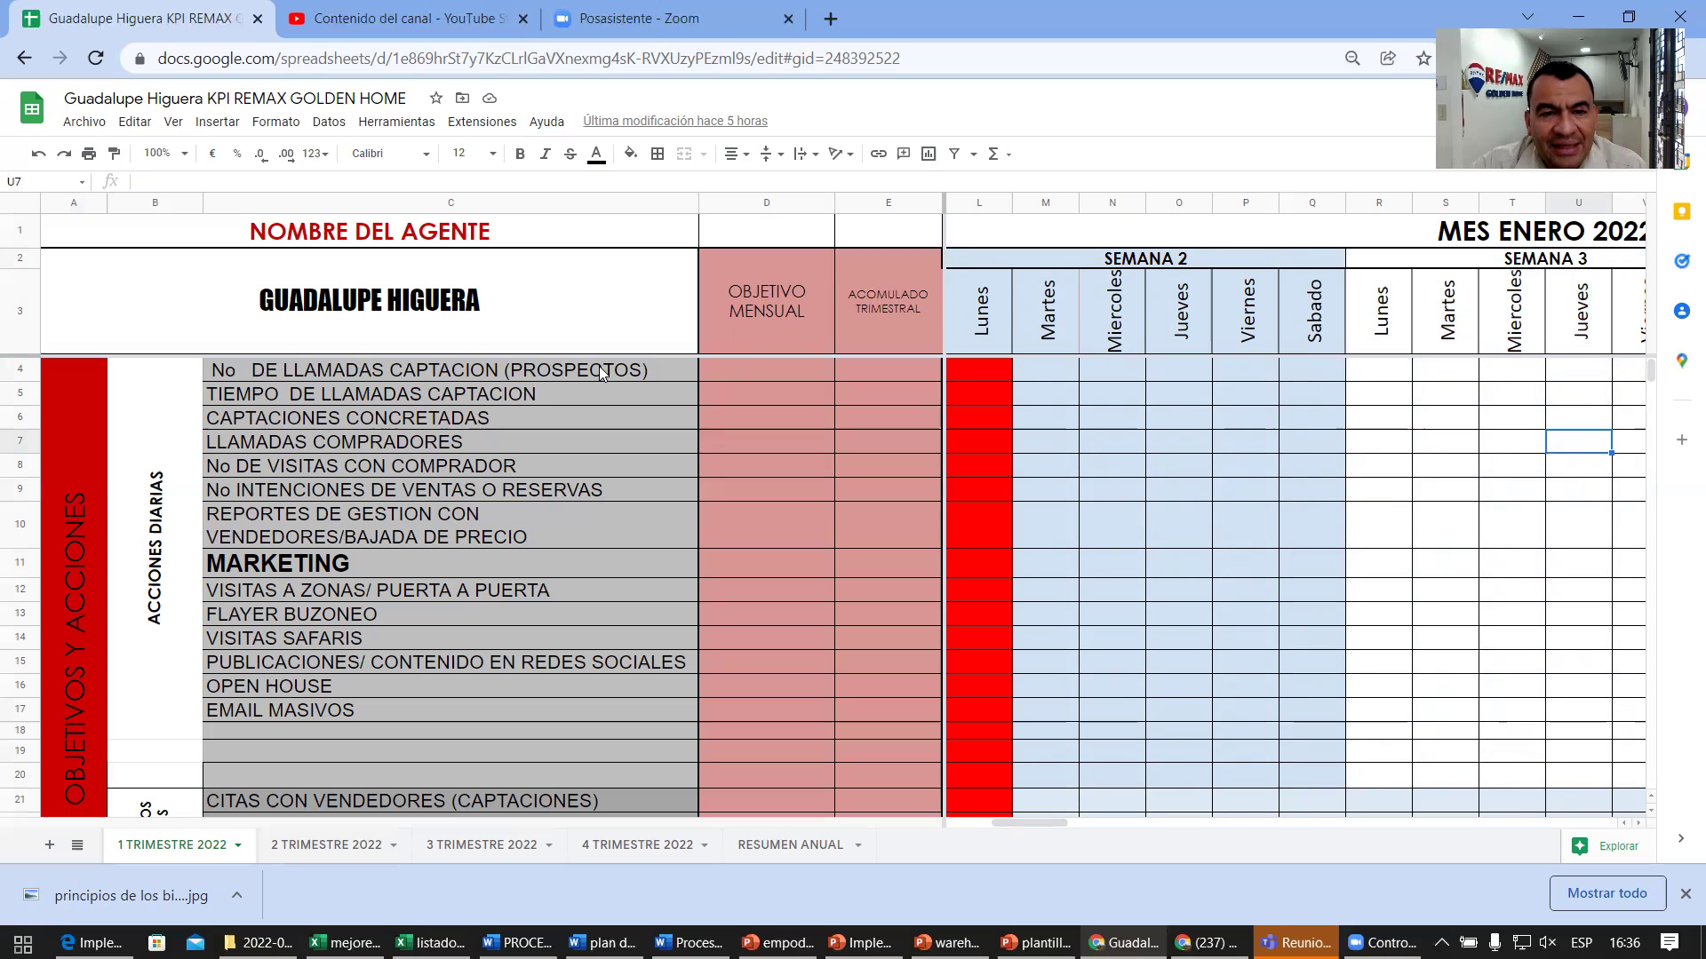
{"action": "left_click", "coordinate": [1190, 369]}
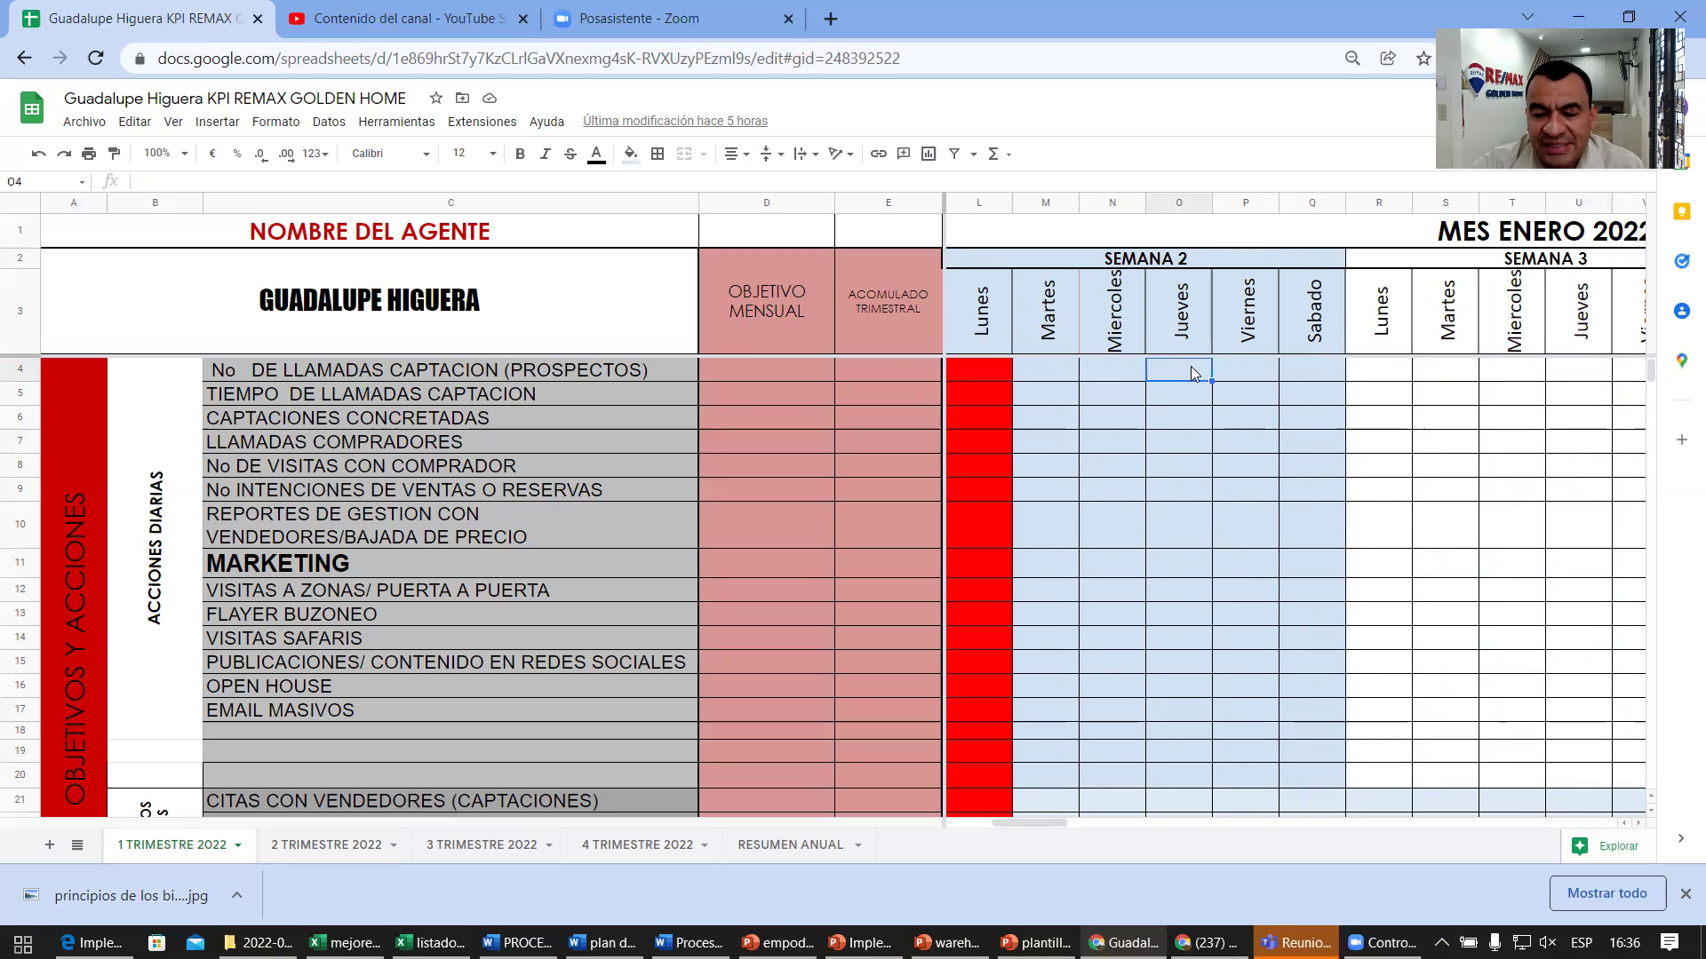
{"action": "type", "text": "10"}
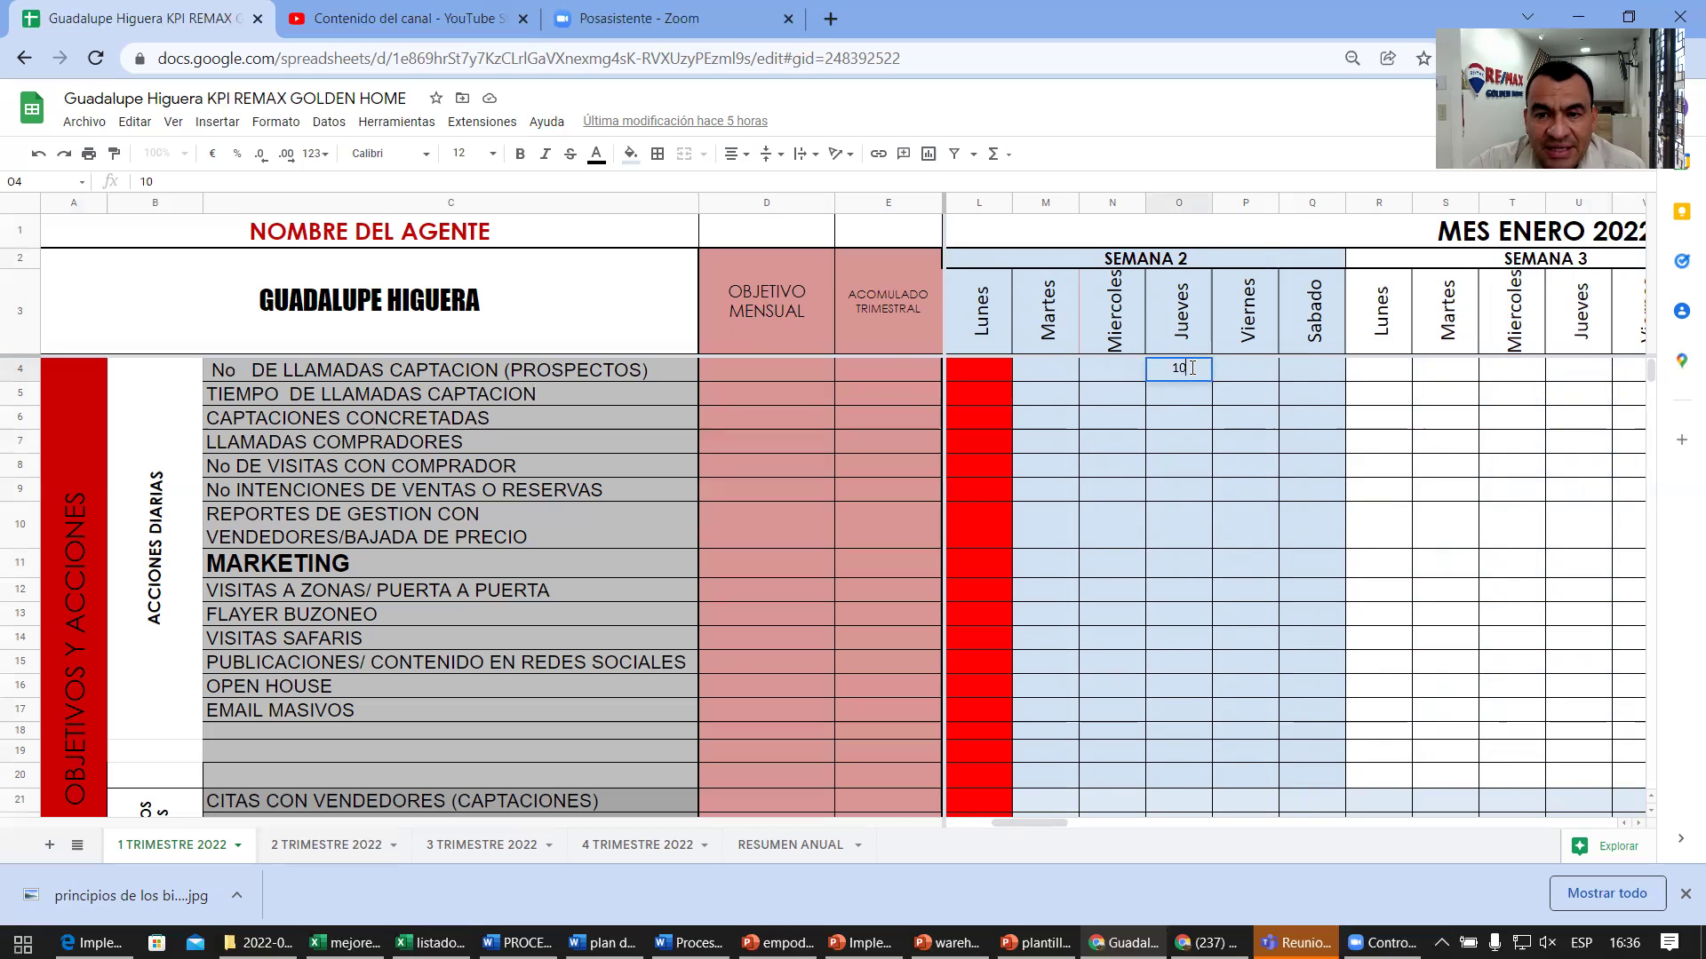
{"action": "left_click", "coordinate": [1193, 393]}
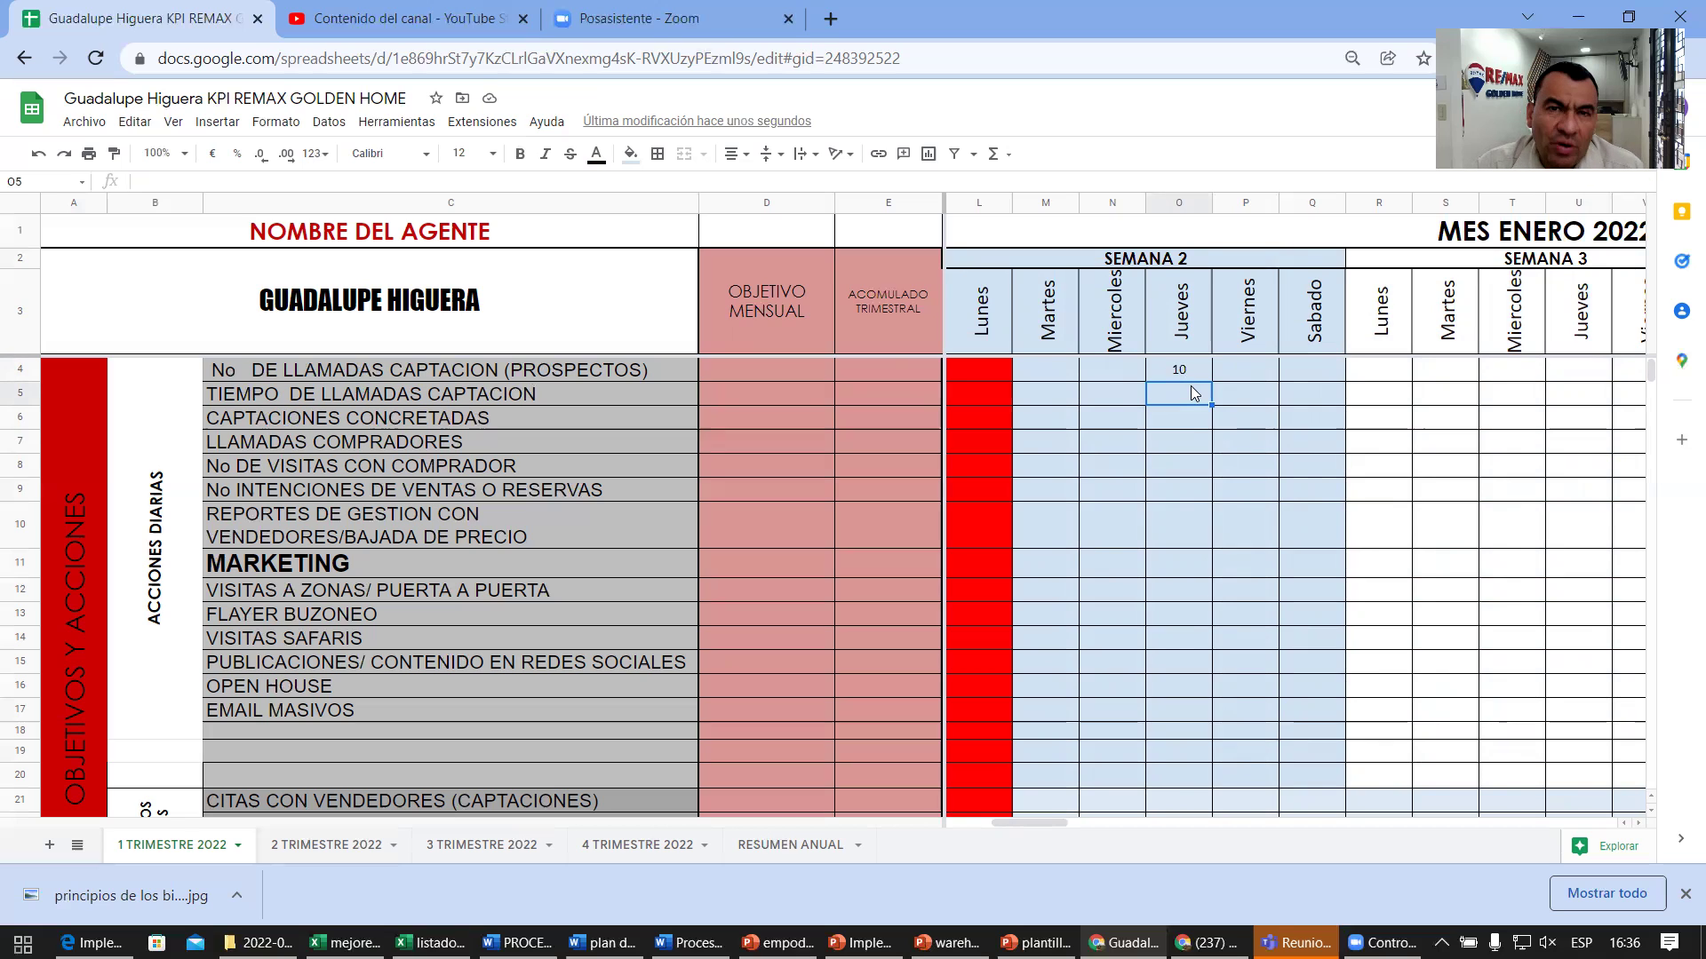
{"action": "type", "text": "1"}
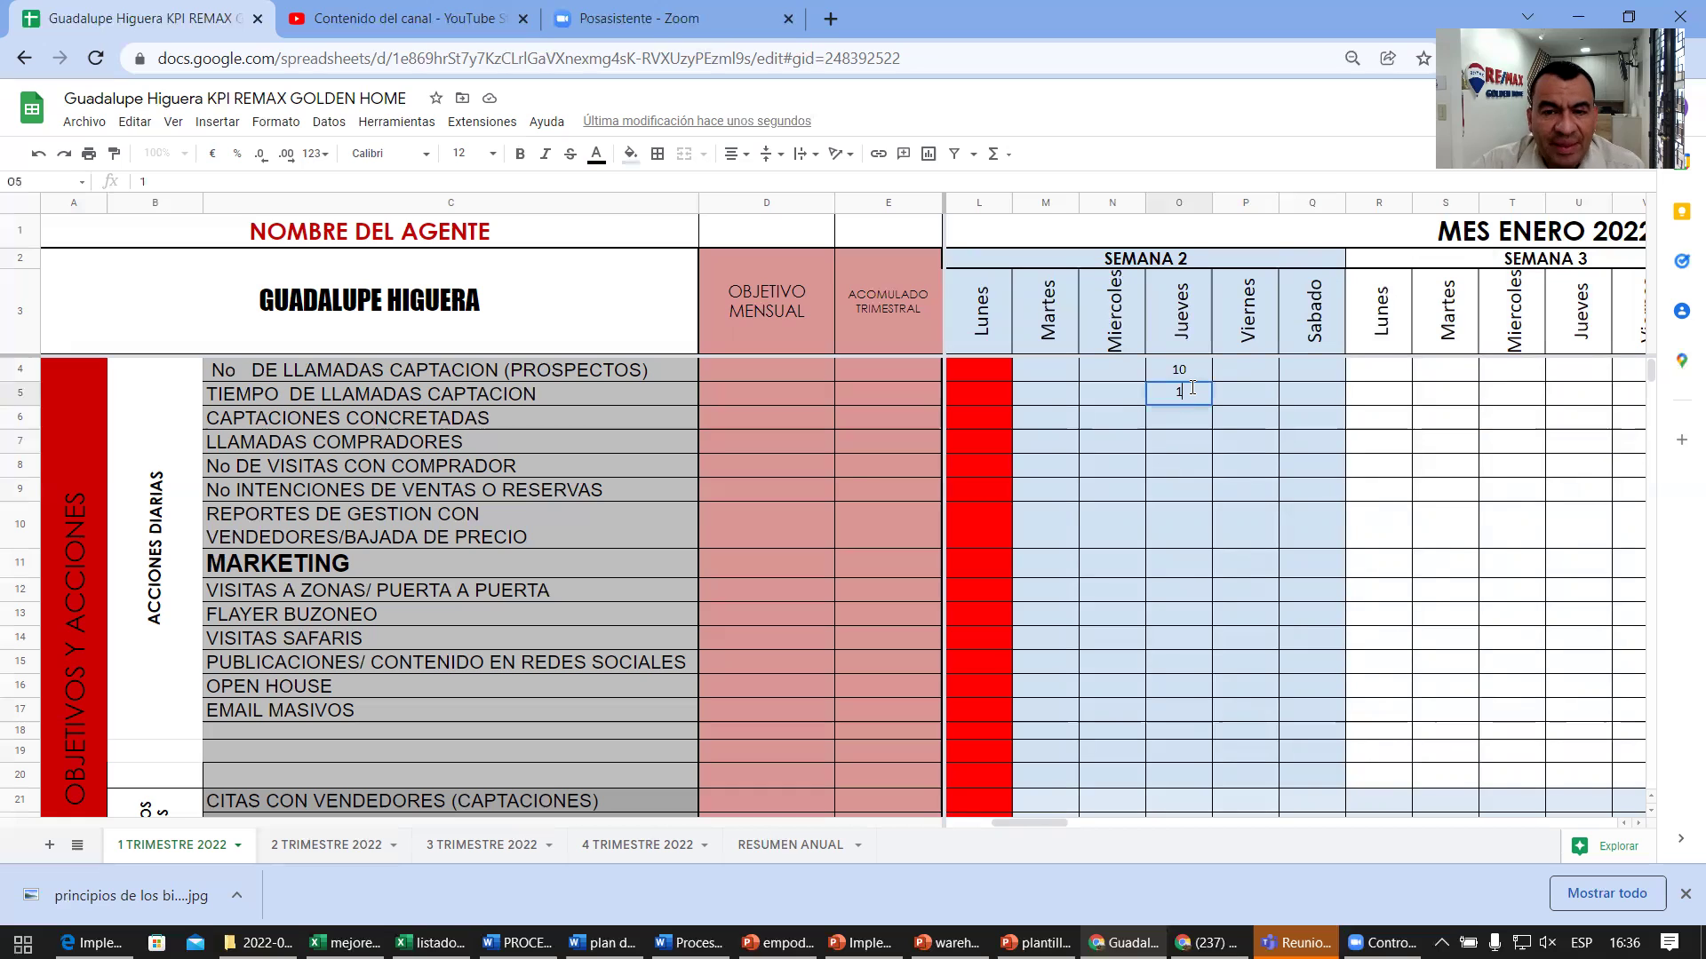
{"action": "left_click", "coordinate": [836, 473]}
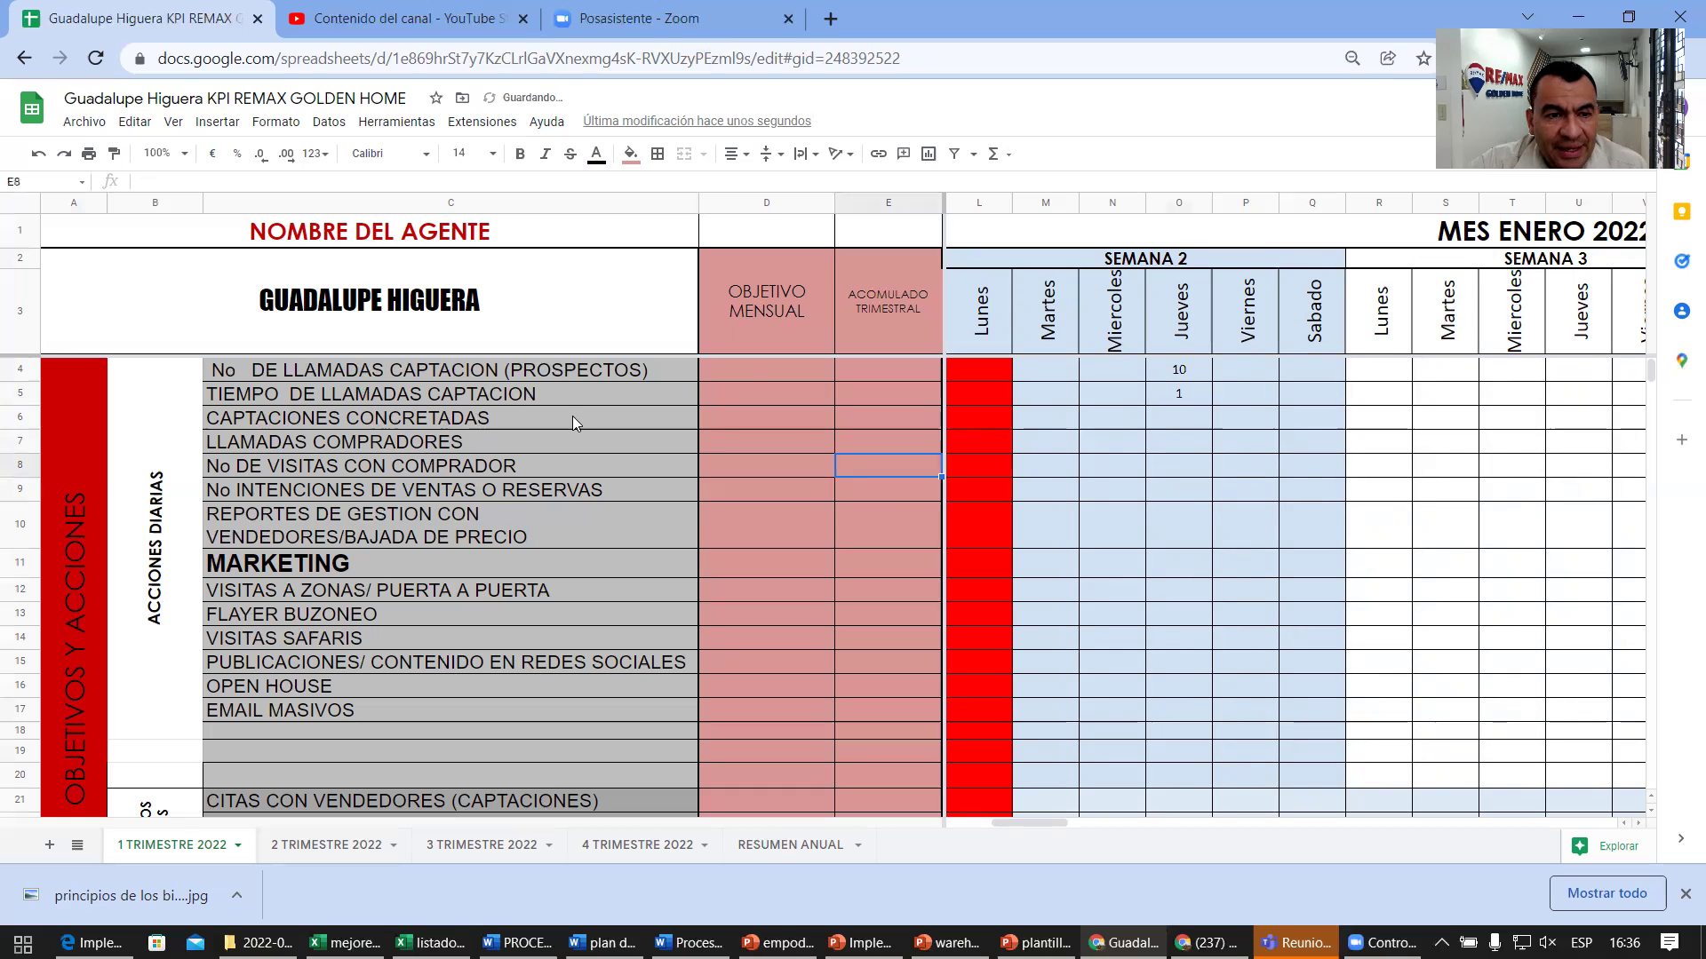
Step: In the same Thursday column, enter 1 for CAPTACIONES CONCRETADAS and 3 for No DE VISITAS CON COMPRADOR
{"action": "left_click", "coordinate": [1186, 416]}
{"action": "type", "text": "1"}
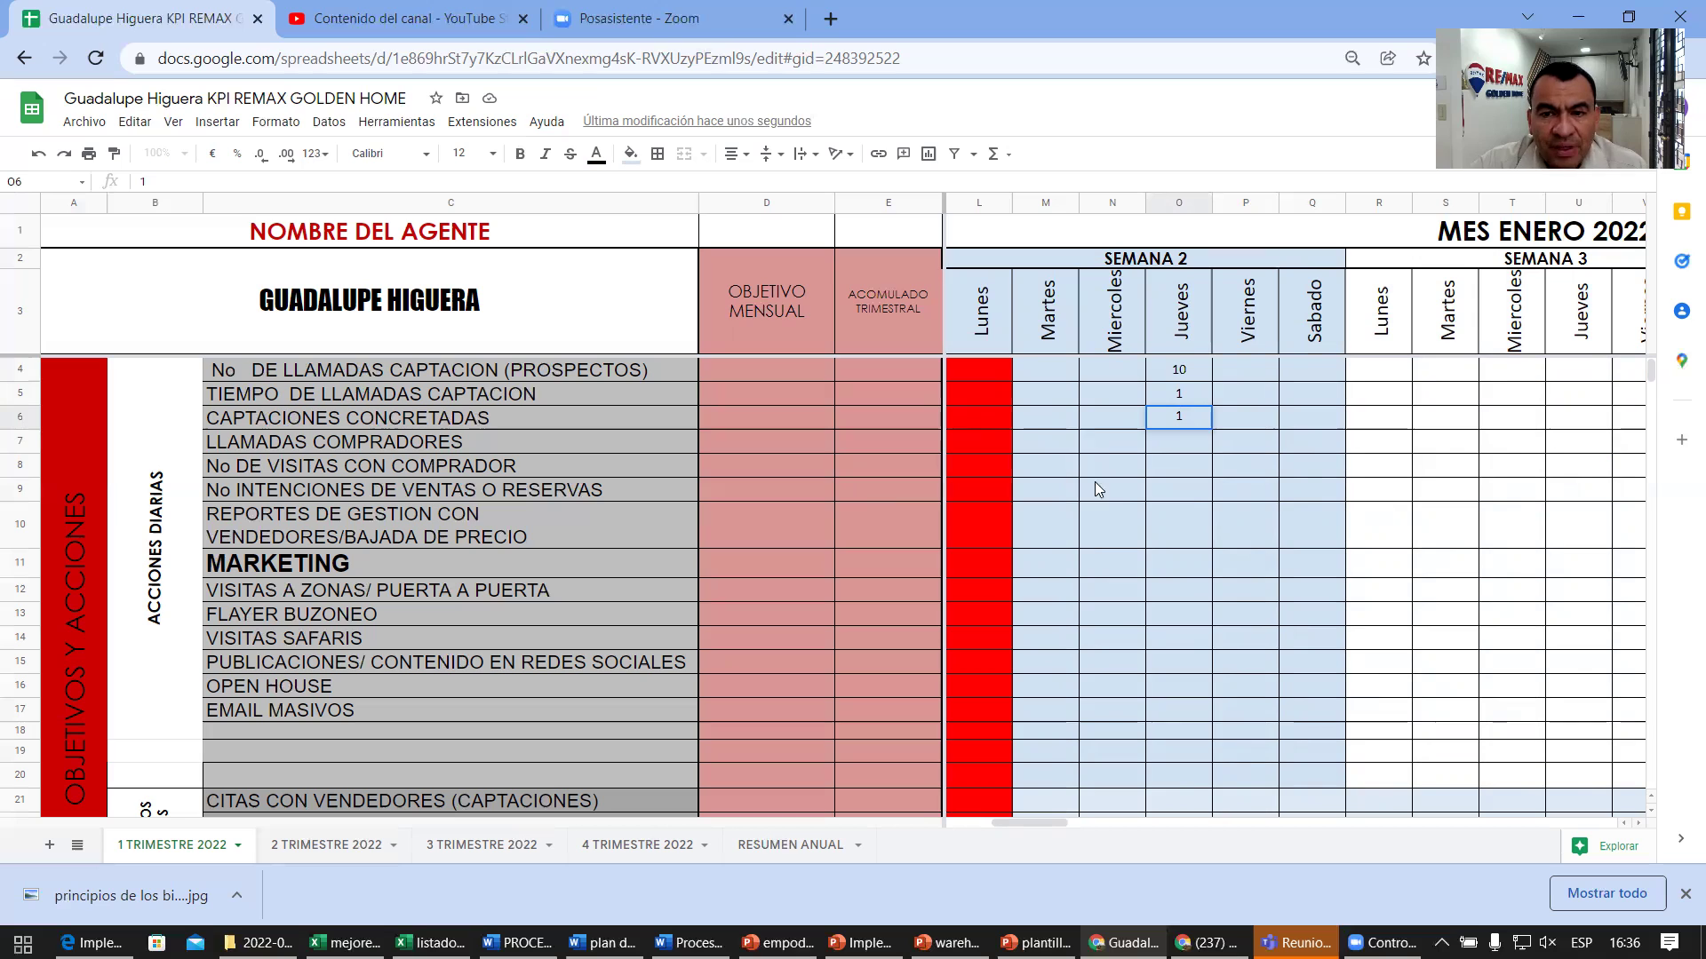
{"action": "left_click", "coordinate": [1203, 462]}
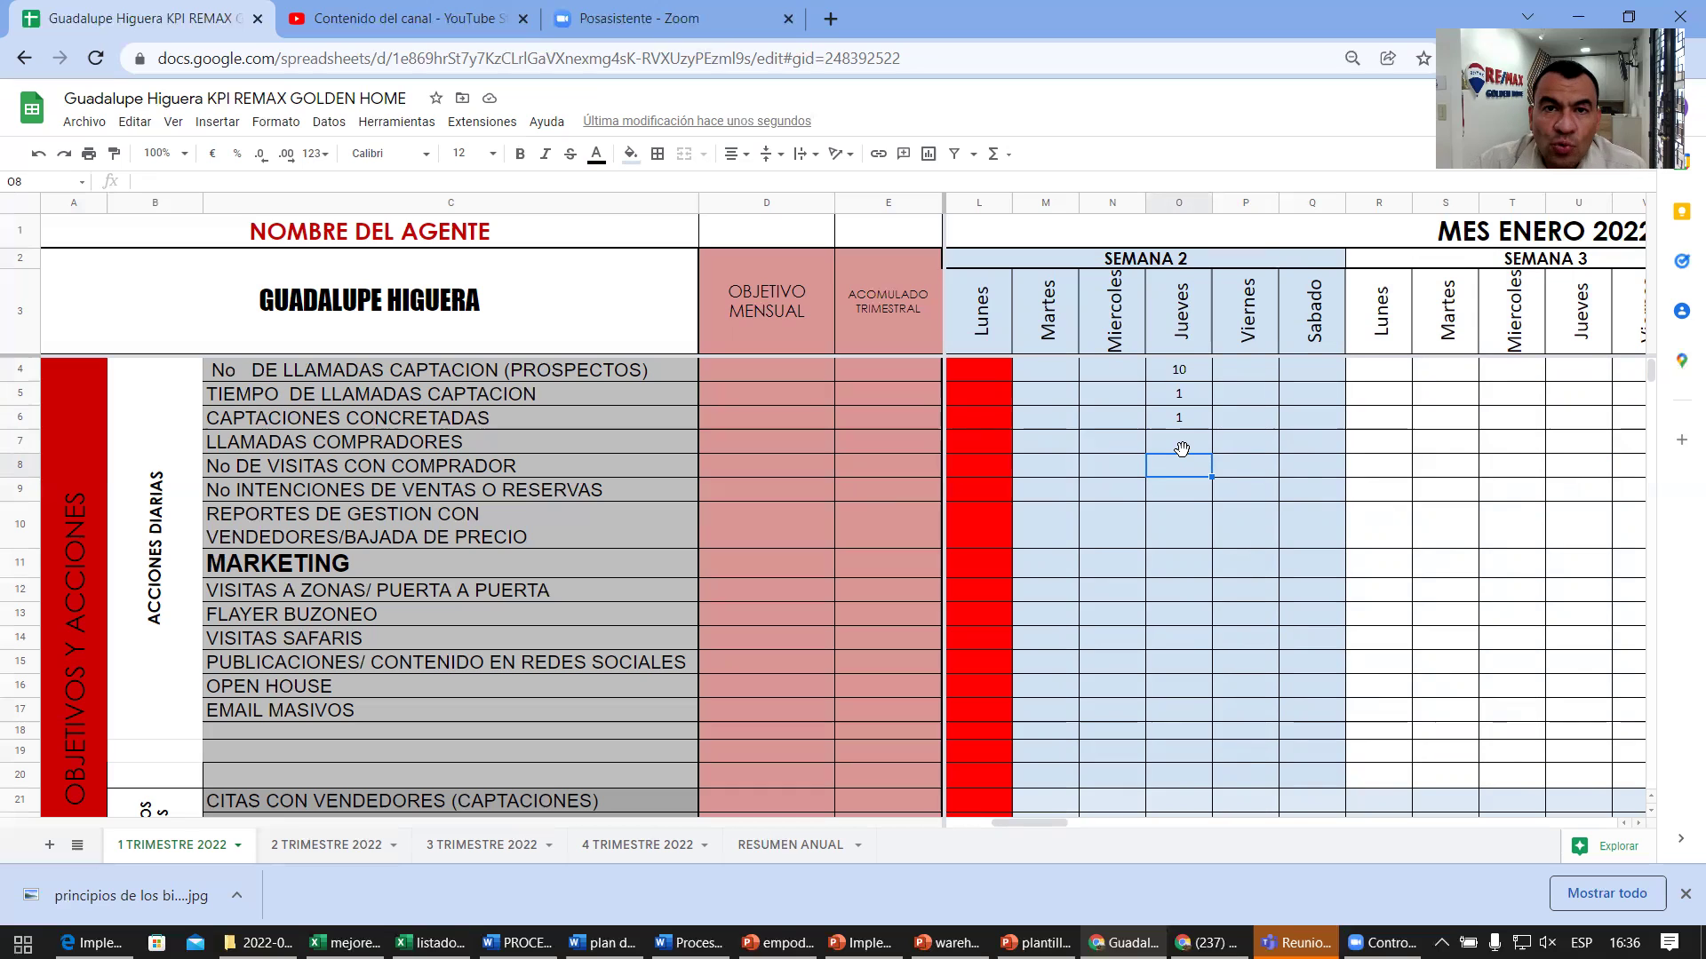
{"action": "type", "text": "3"}
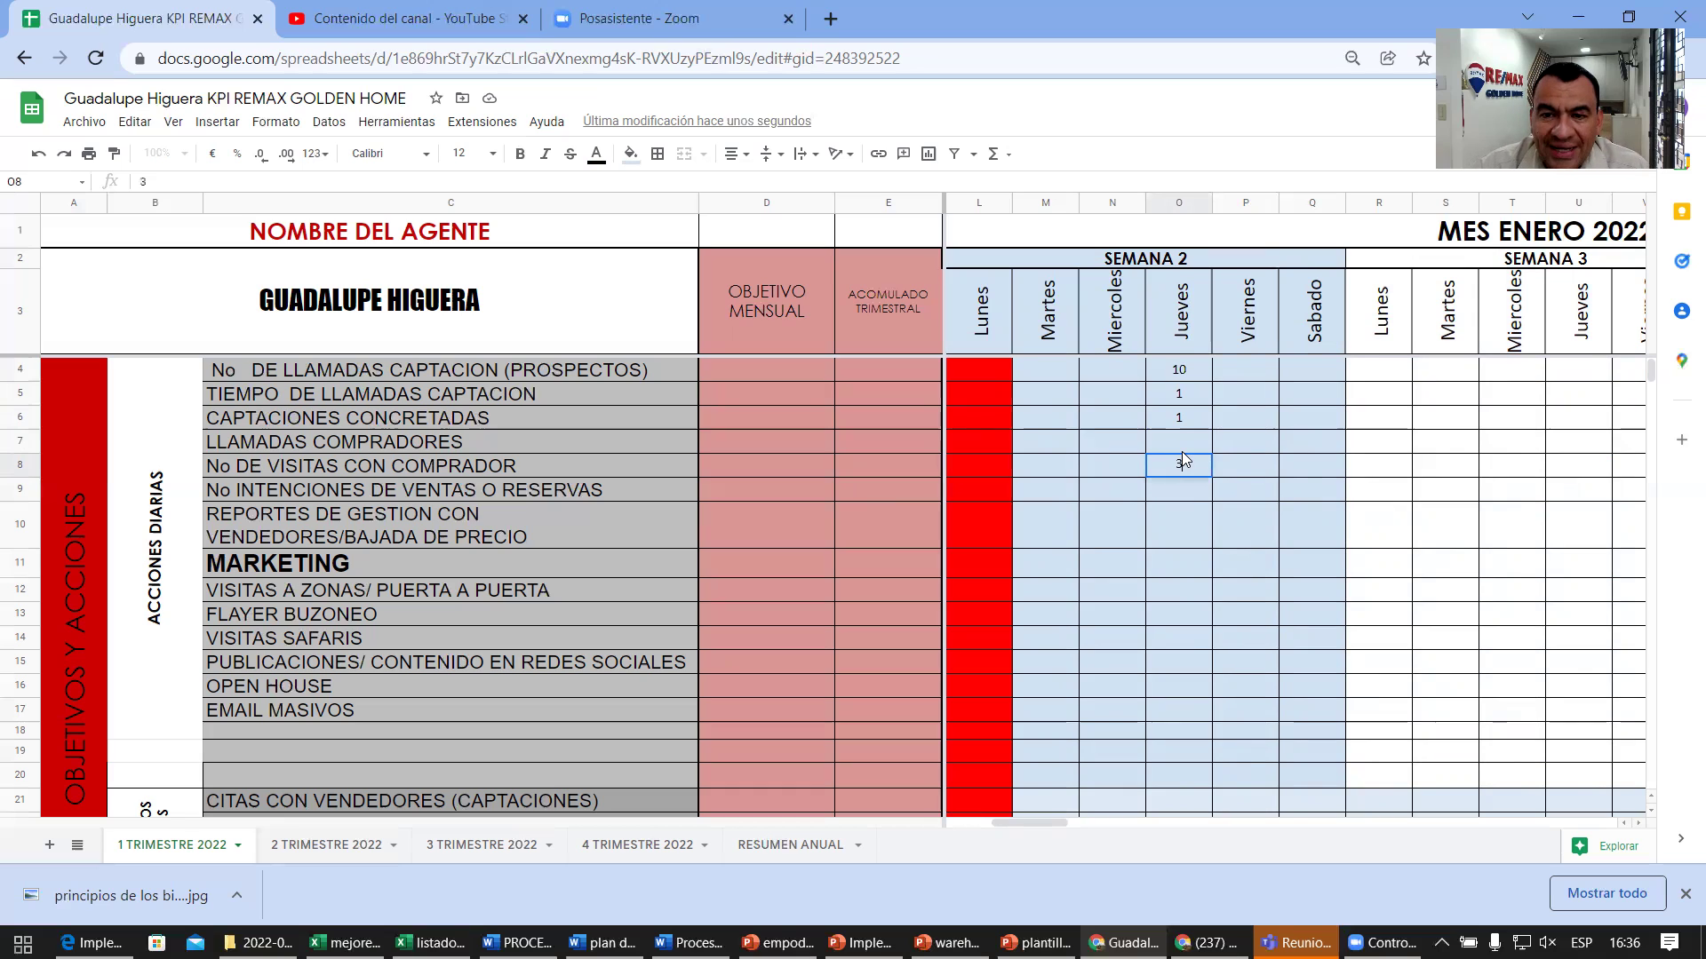
{"action": "left_click", "coordinate": [1242, 613]}
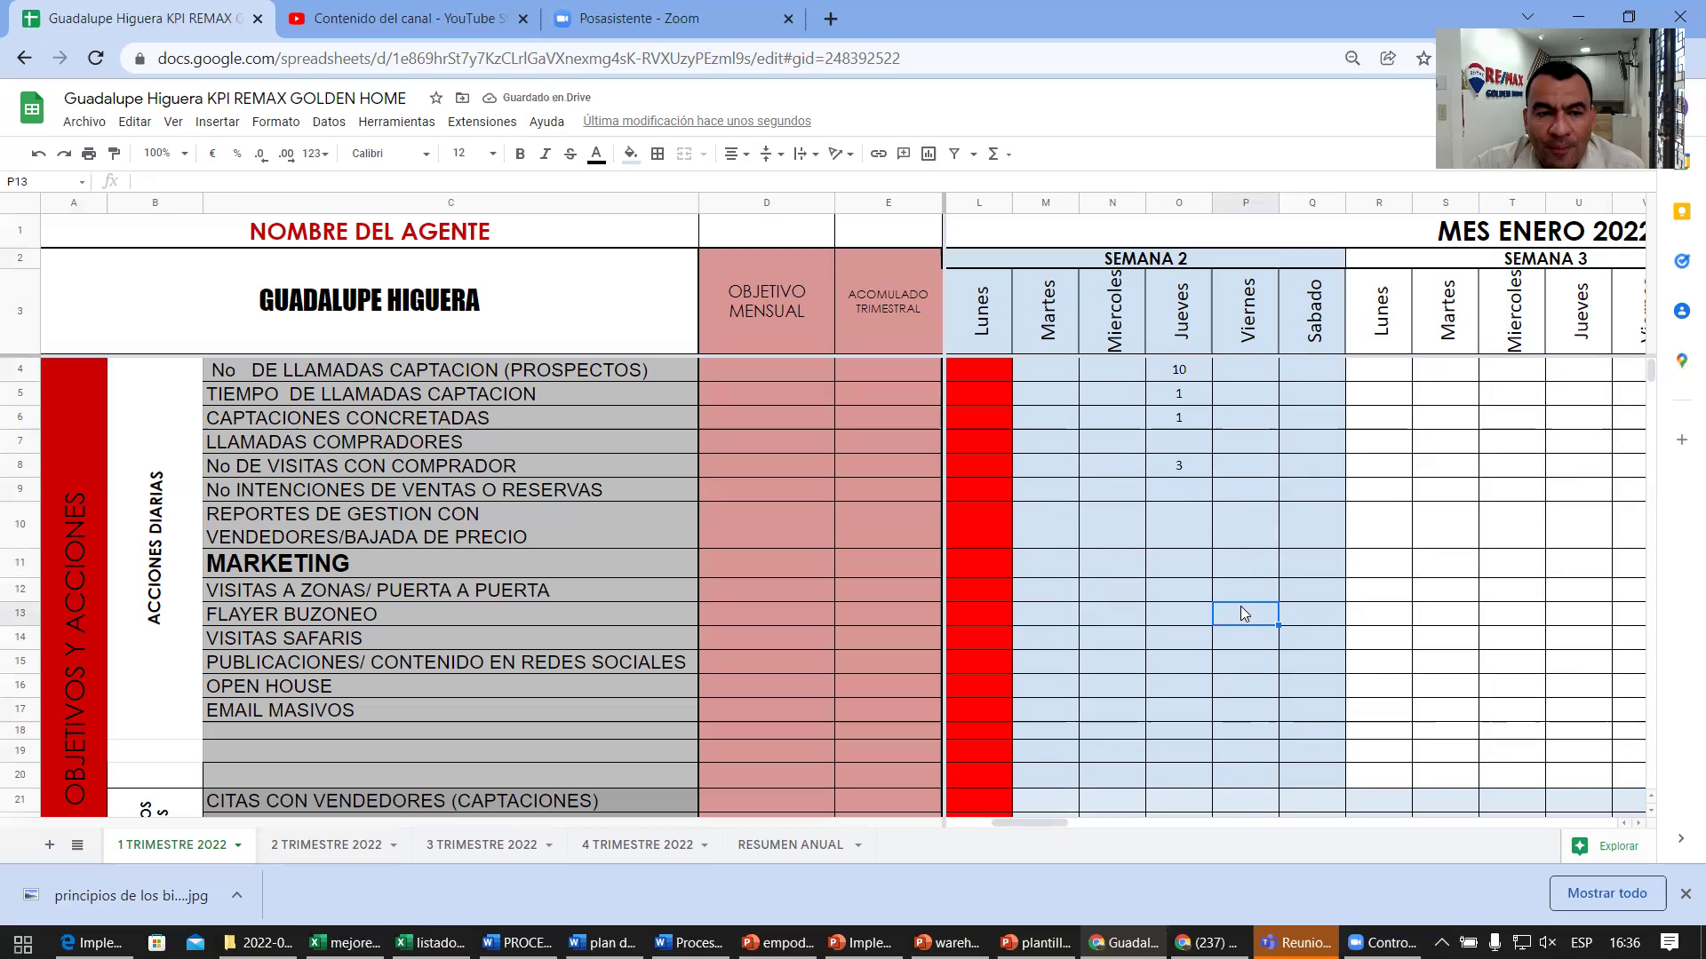
Step: Enter 1 for REPORTES DE GESTION CON VENDEDORES/BAJADA DE PRECIO on Thursday of week 2
{"action": "left_click", "coordinate": [1174, 494]}
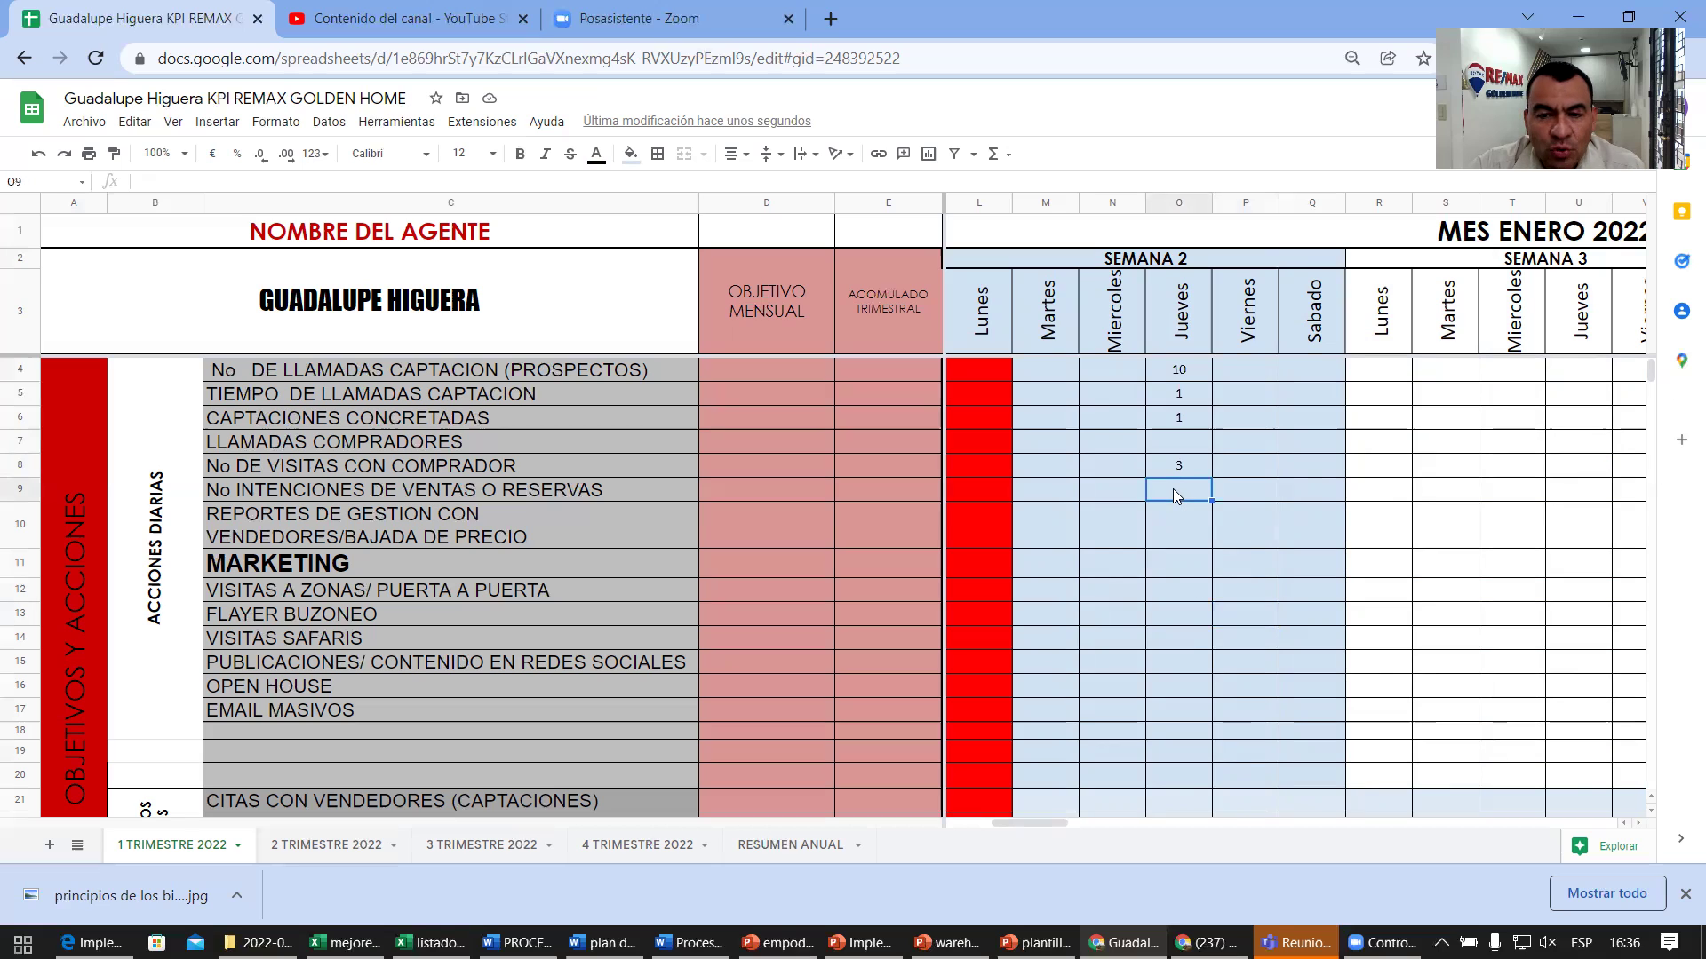
{"action": "left_click", "coordinate": [1176, 520]}
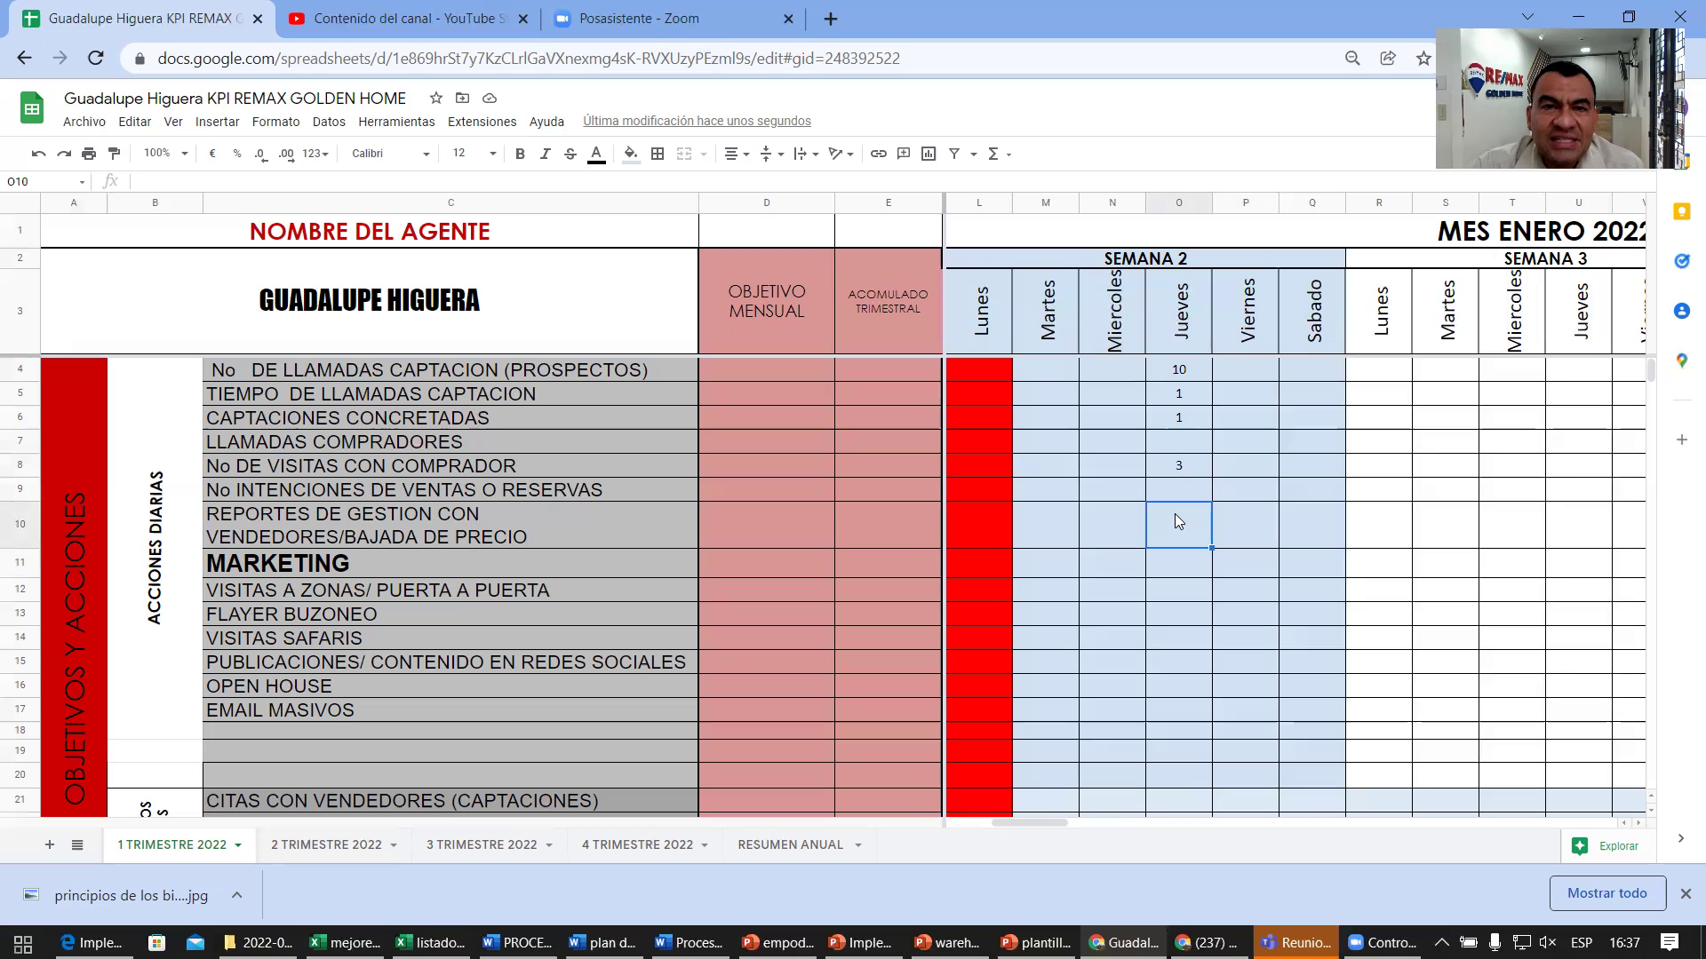
{"action": "type", "text": "1"}
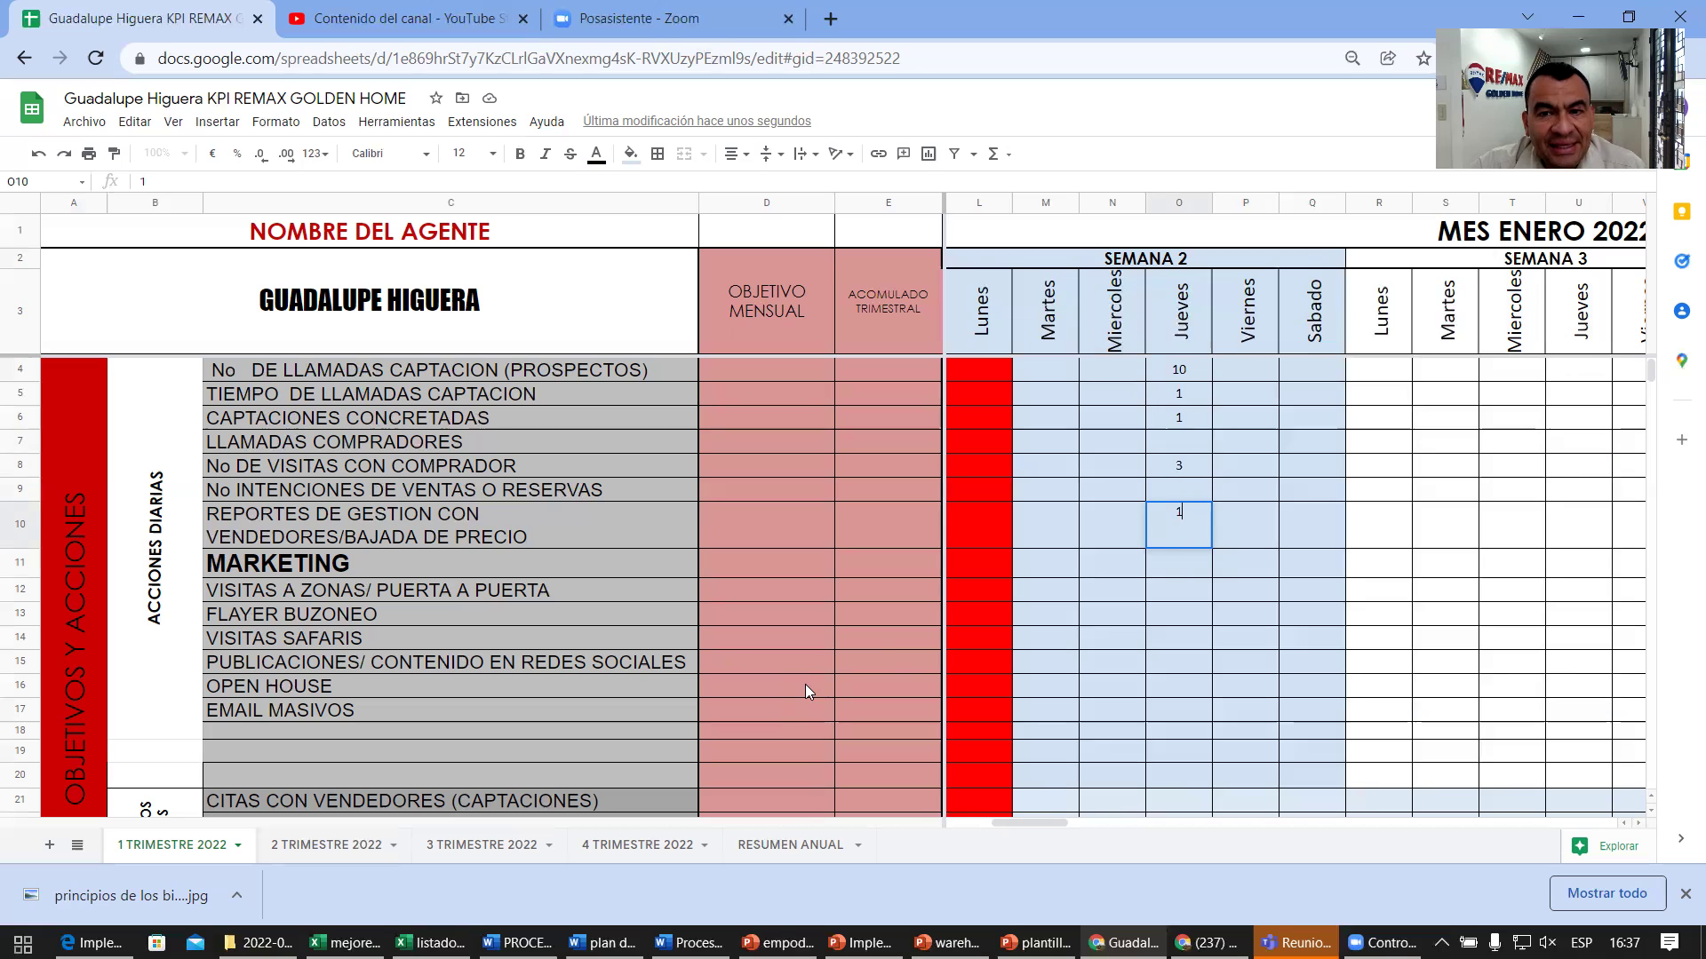
{"action": "left_click", "coordinate": [1185, 605]}
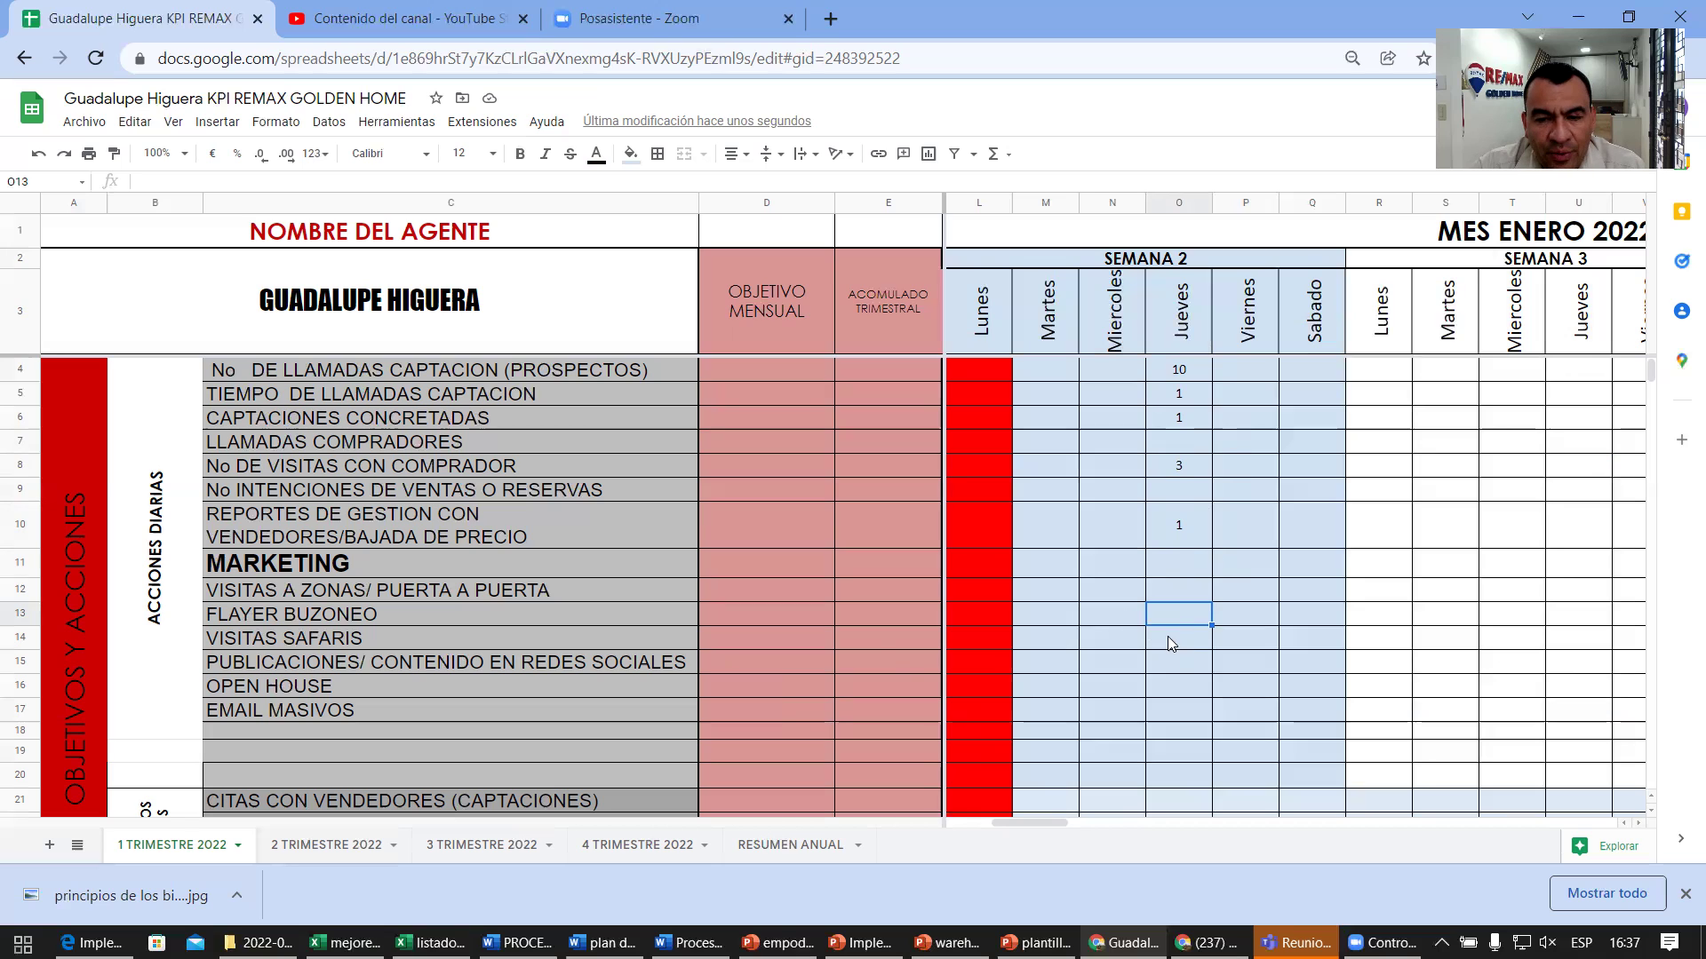
Step: Mark PUBLICACIONES/CONTENIDO EN REDES SOCIALES with an x on Thursday of week 2
{"action": "left_click", "coordinate": [1167, 666]}
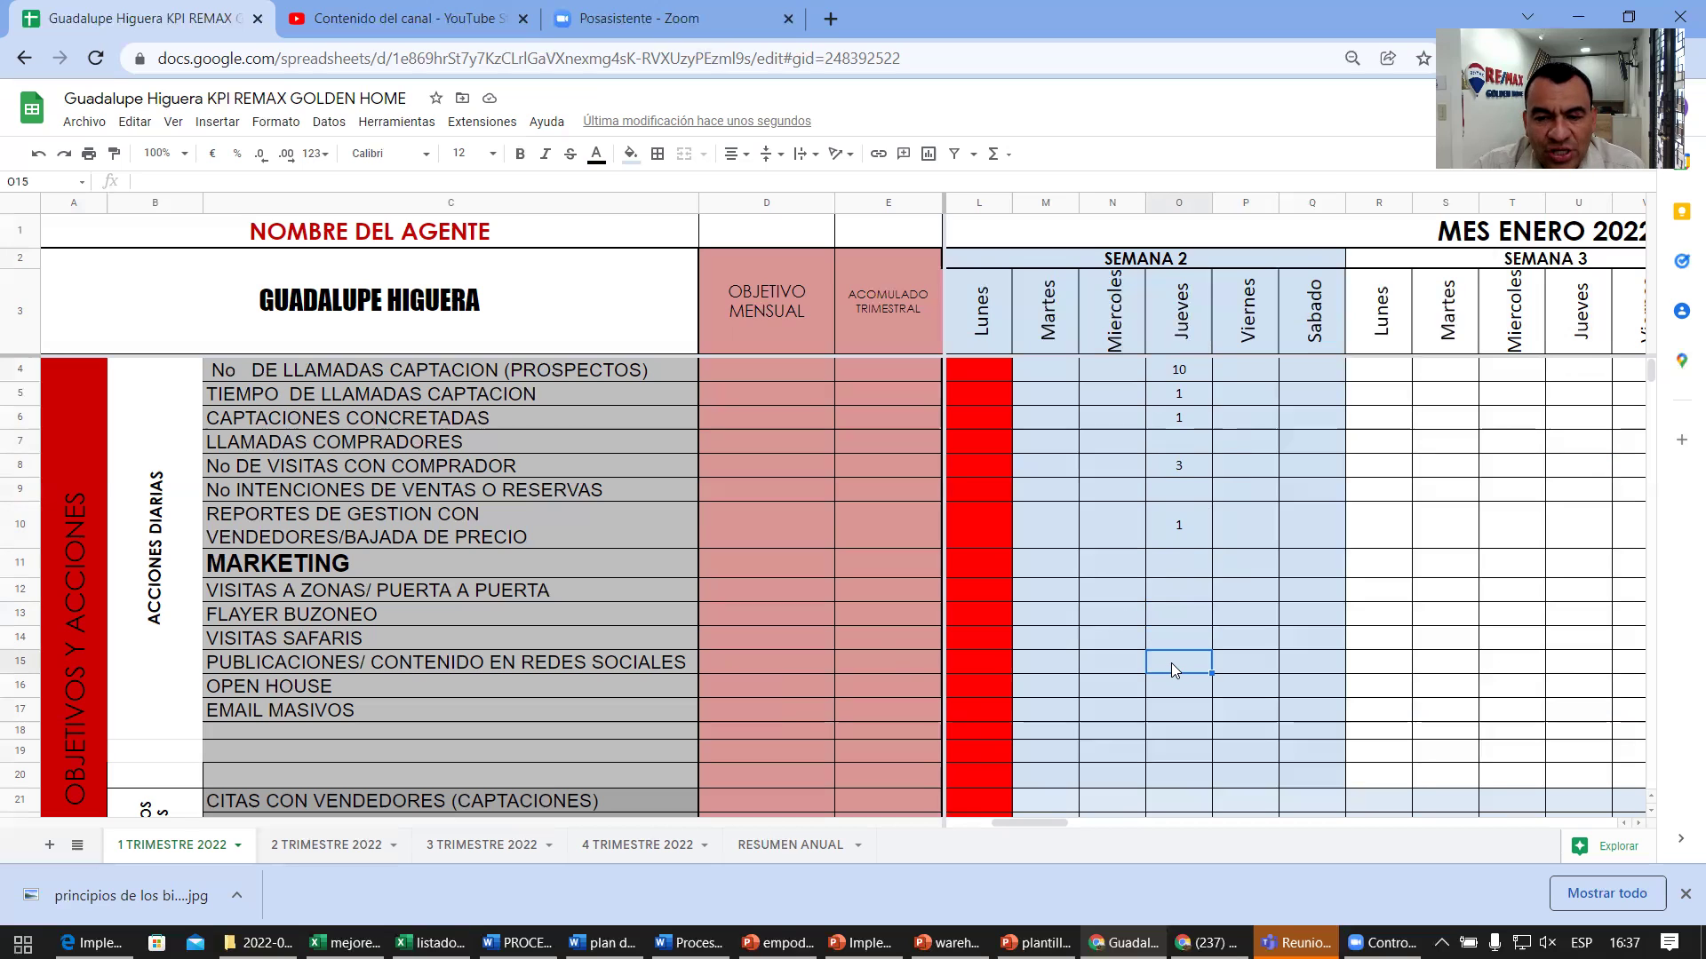
{"action": "type", "text": "1"}
{"action": "key", "text": "BackSpace"}
{"action": "type", "text": "x"}
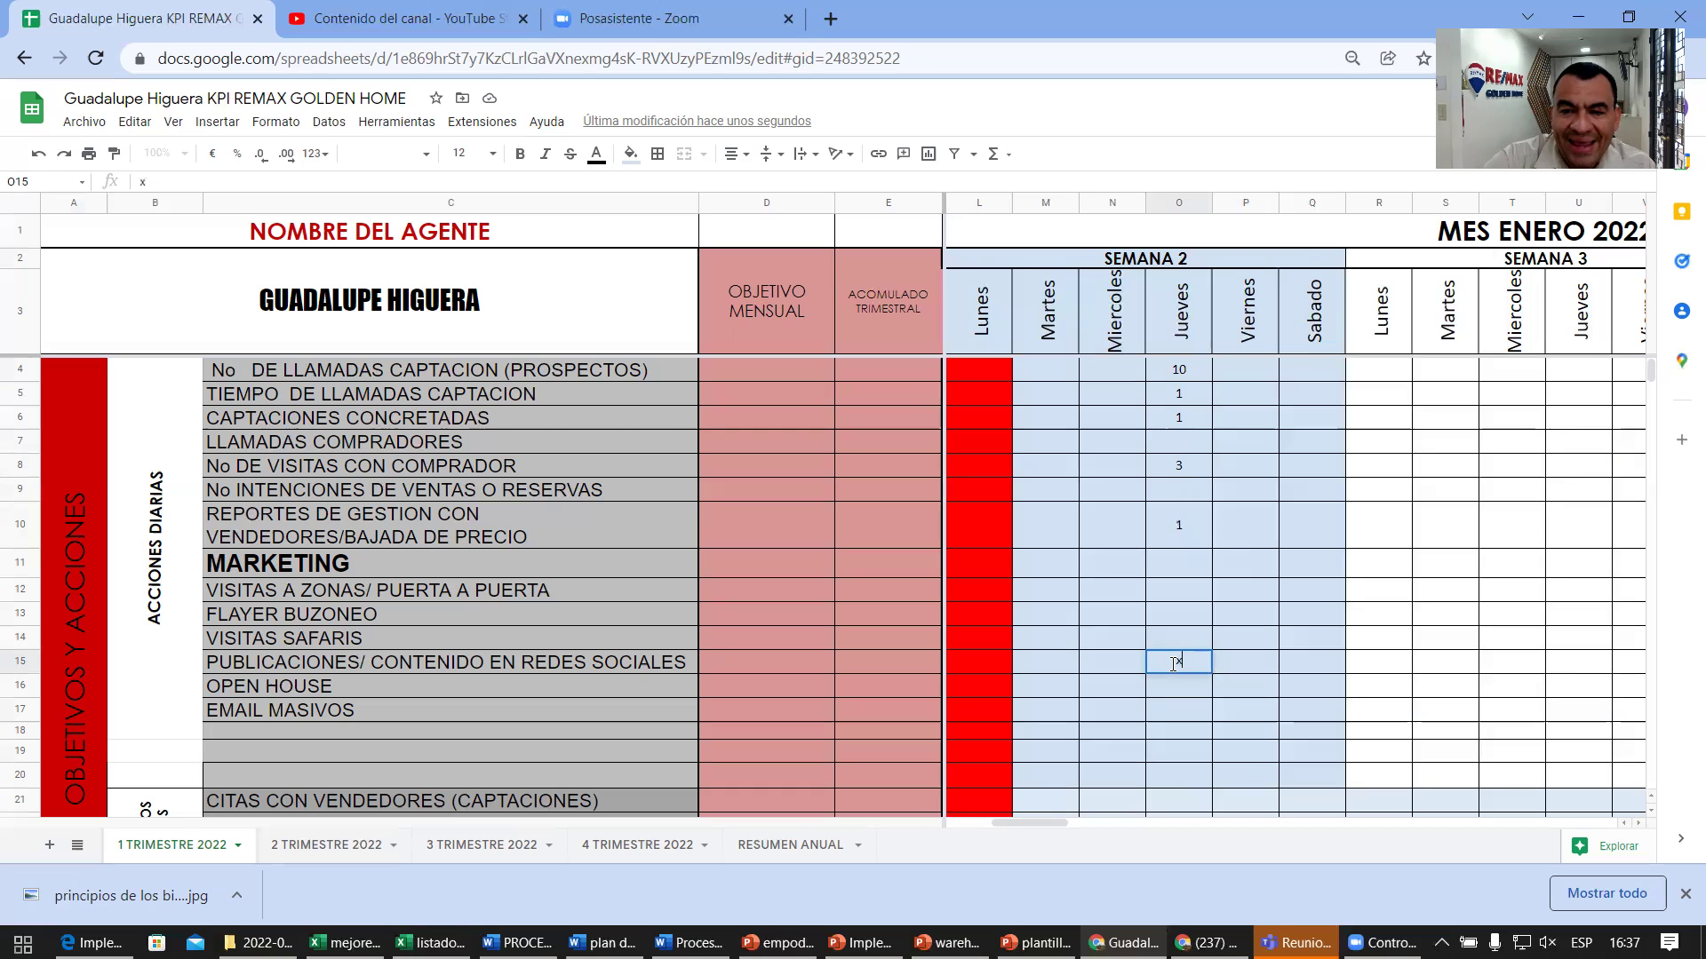
{"action": "left_click", "coordinate": [1418, 691]}
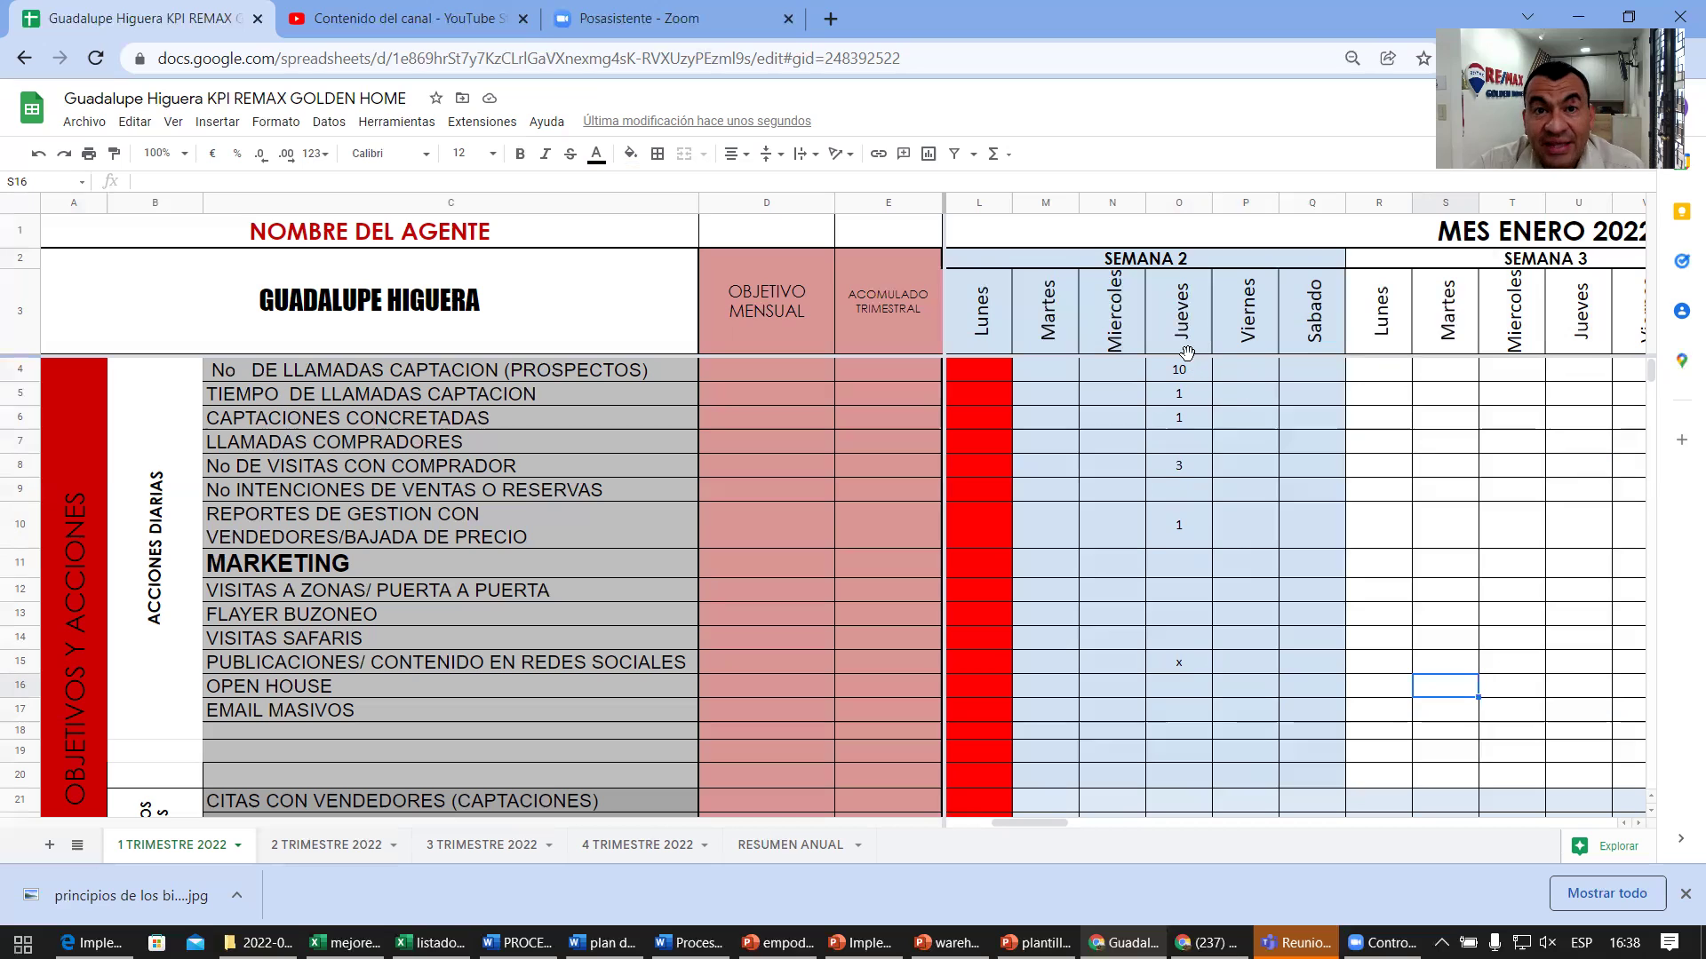
{"action": "left_click", "coordinate": [1191, 623]}
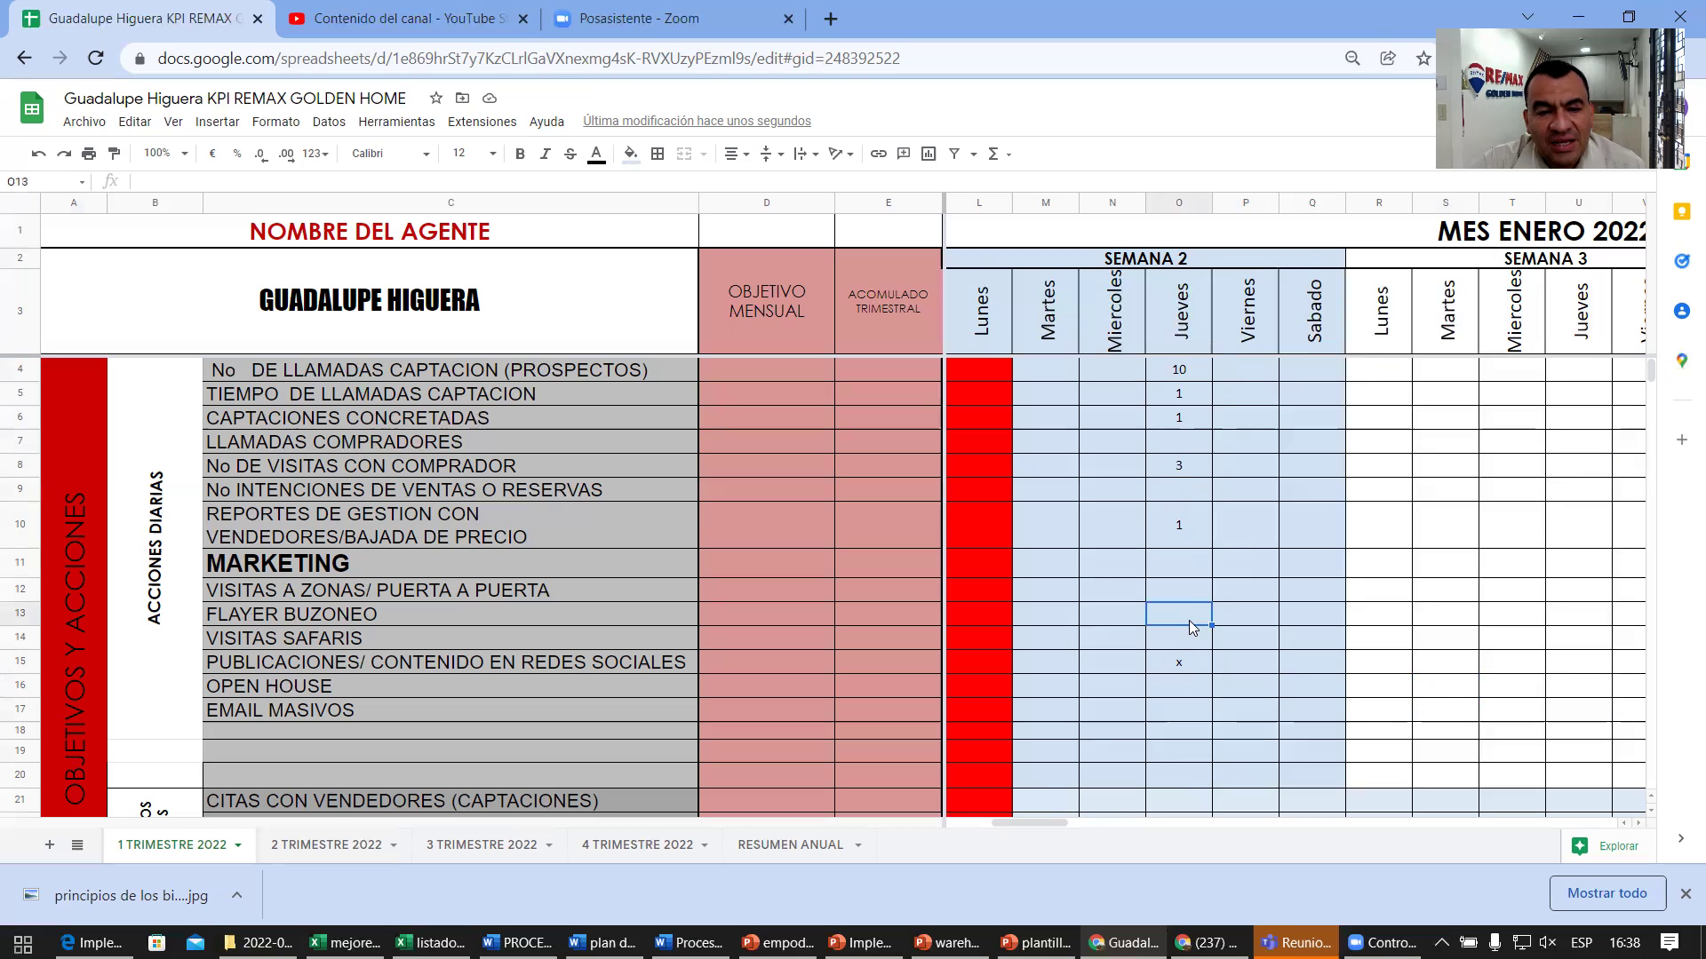
Step: In the OBJETIVO MENSUAL column, enter 1 for CITAS CON VENDEDORES (CAPTACIONES) and 2 for CITAS CON COMPRADORES (CITAS DE VENTAS)
{"action": "key", "text": "Down"}
{"action": "key", "text": "Down"}
{"action": "key", "text": "Down"}
{"action": "key", "text": "Down"}
{"action": "key", "text": "Down"}
{"action": "key", "text": "Down"}
{"action": "key", "text": "Down"}
{"action": "key", "text": "Down"}
{"action": "key", "text": "Down"}
{"action": "key", "text": "Down"}
{"action": "key", "text": "Down"}
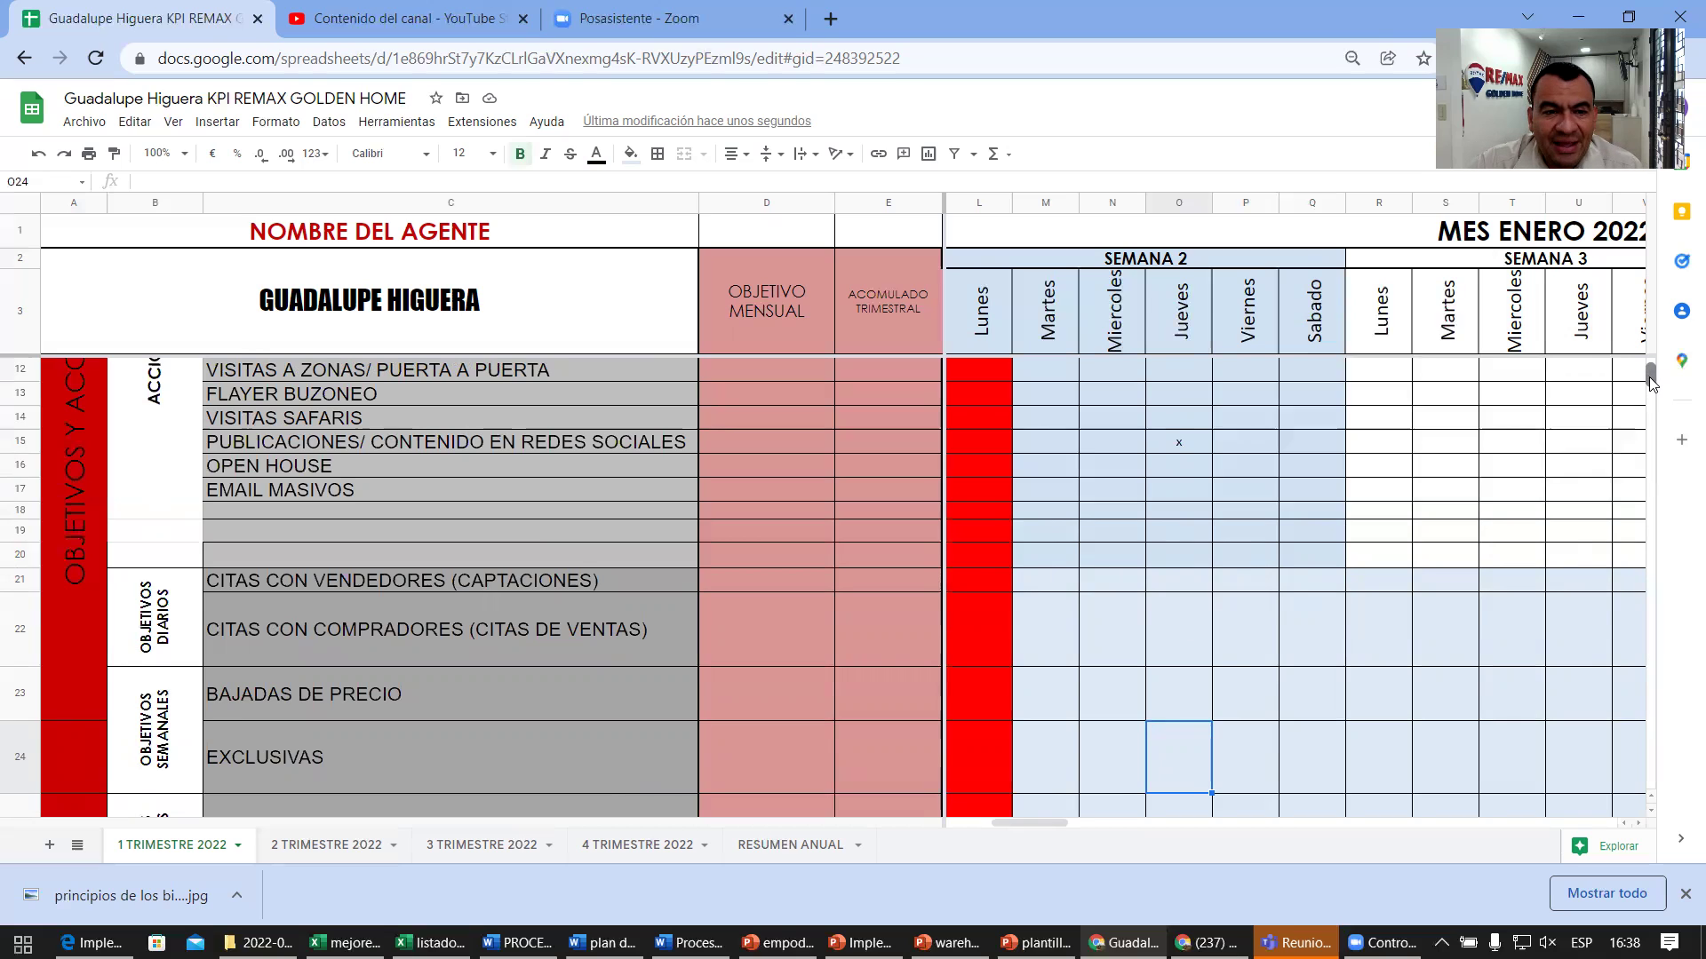
{"action": "scroll", "coordinate": [1649, 378], "scroll_direction": "down", "scroll_amount": 2}
{"action": "left_click", "coordinate": [618, 508]}
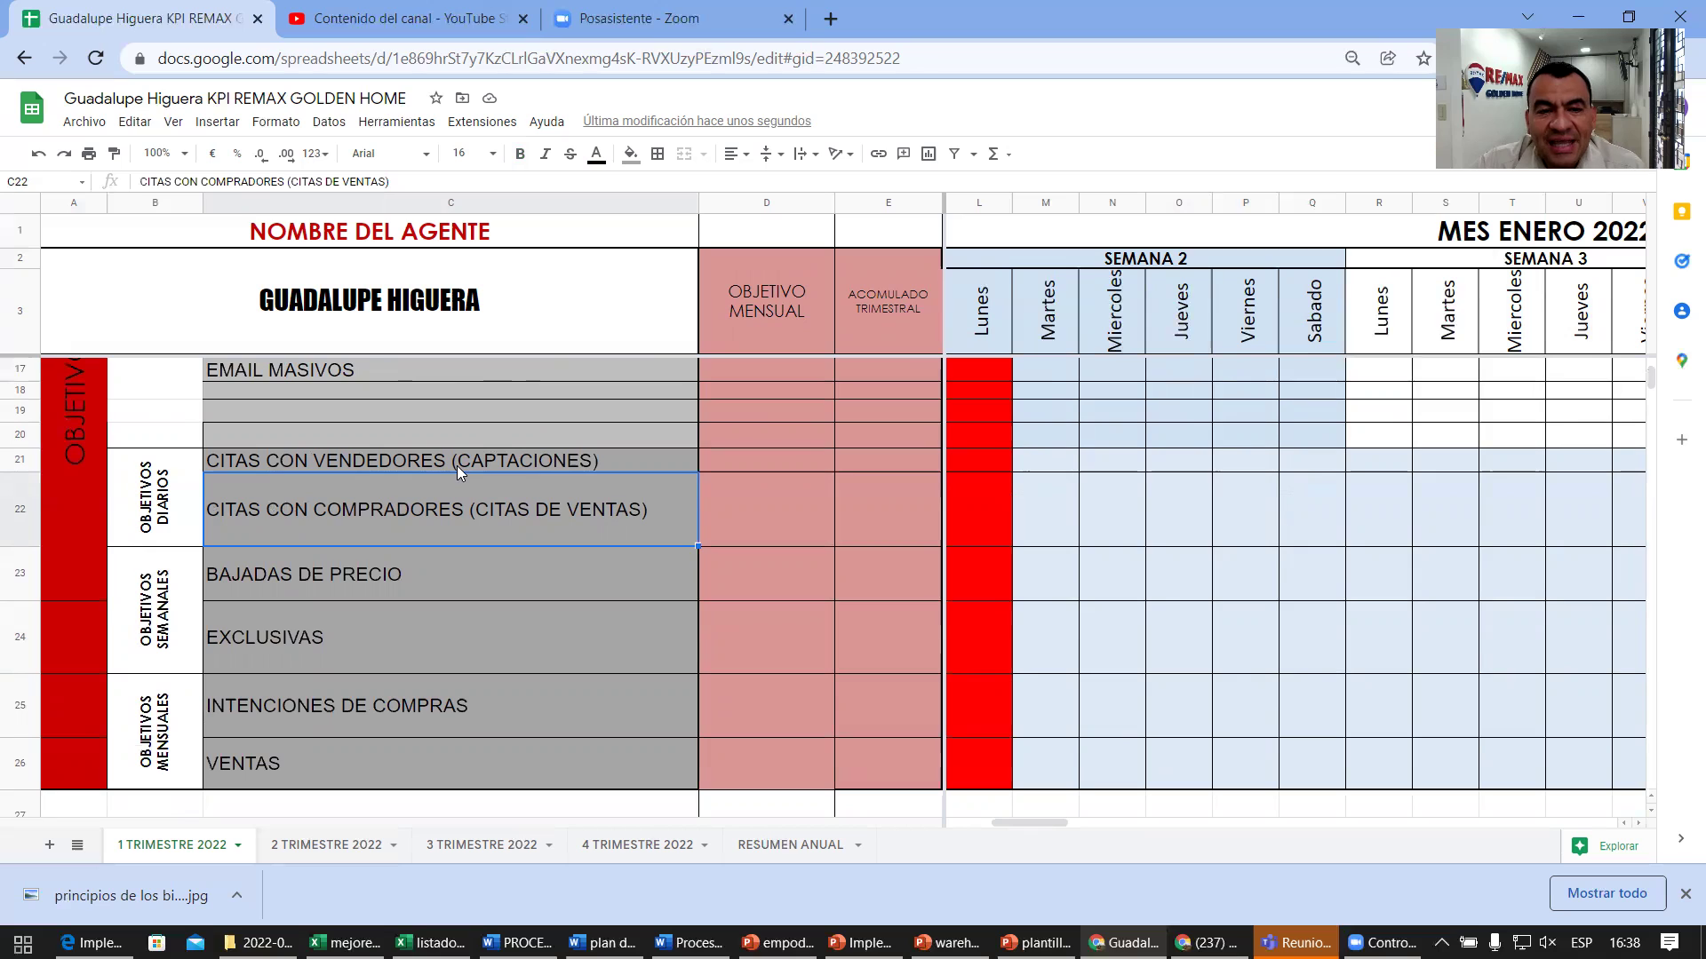
{"action": "left_click", "coordinate": [775, 460]}
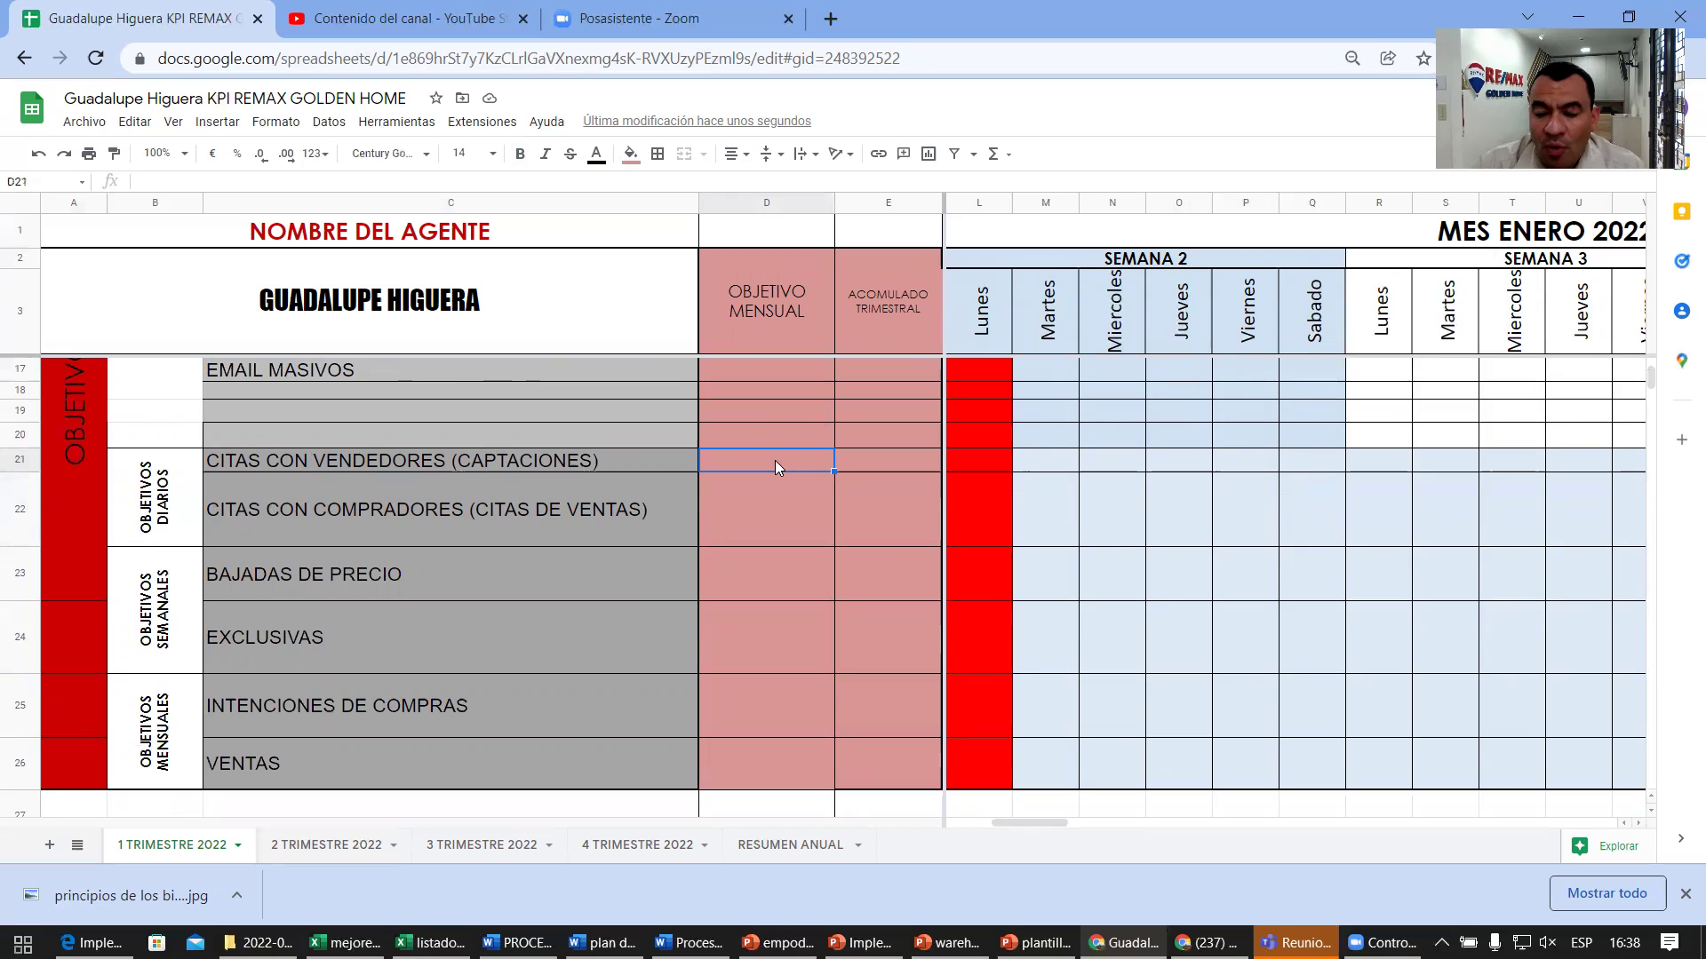
{"action": "type", "text": "1"}
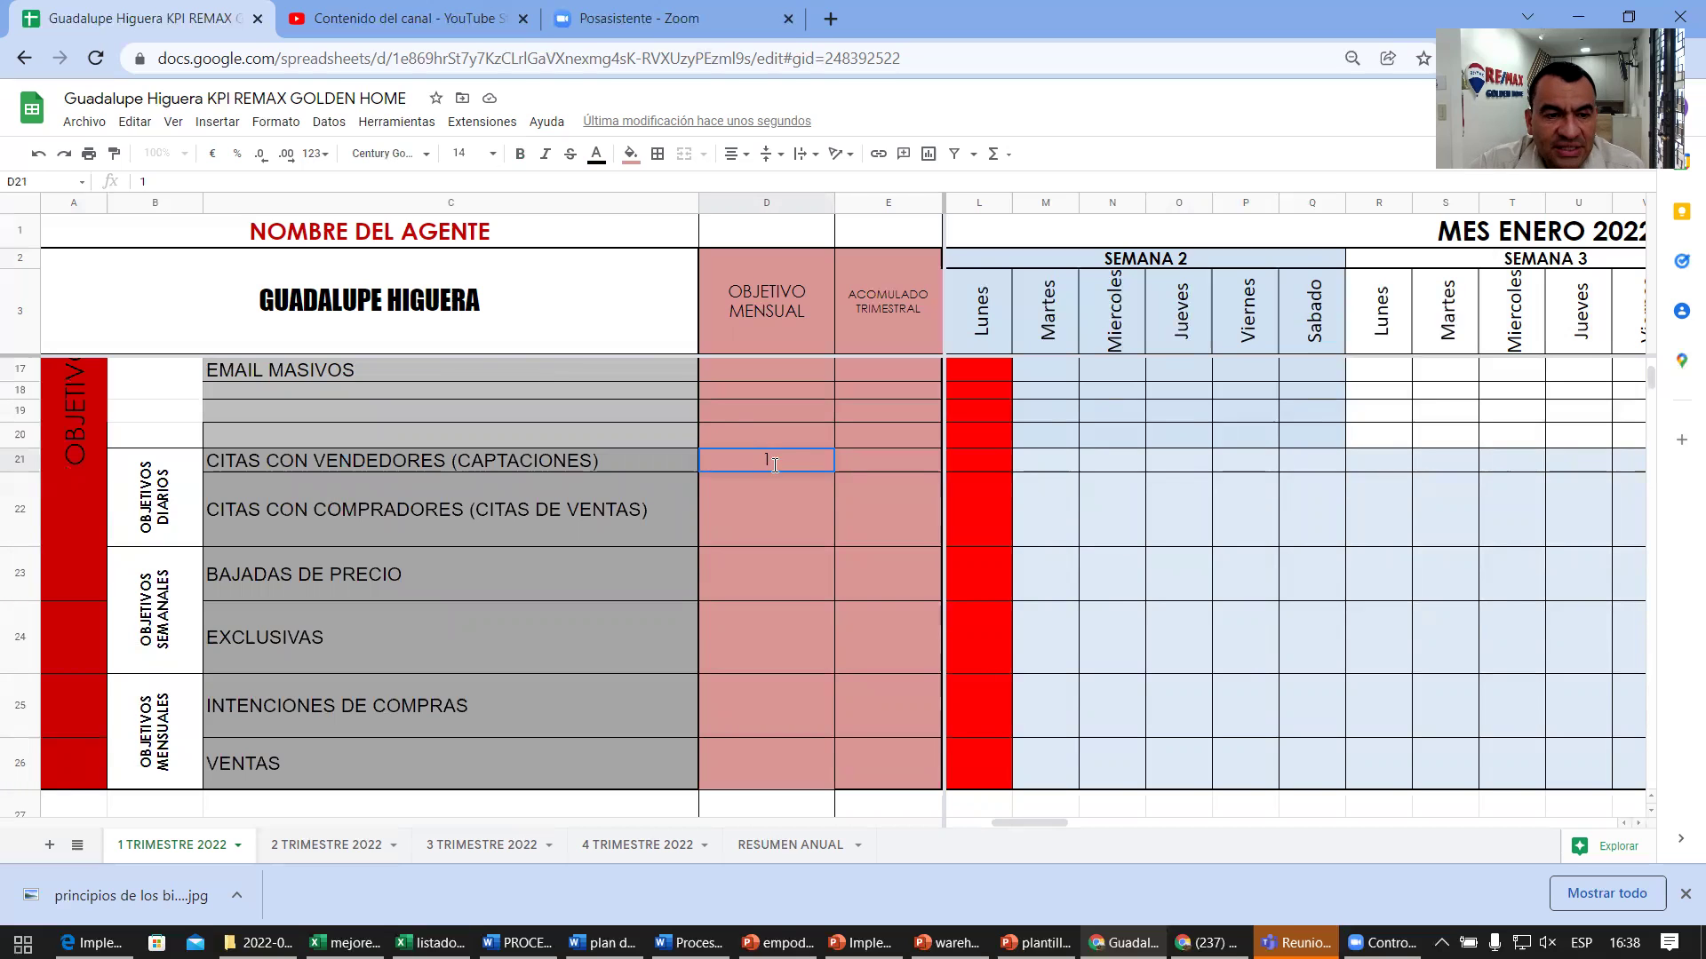
{"action": "left_click", "coordinate": [758, 516]}
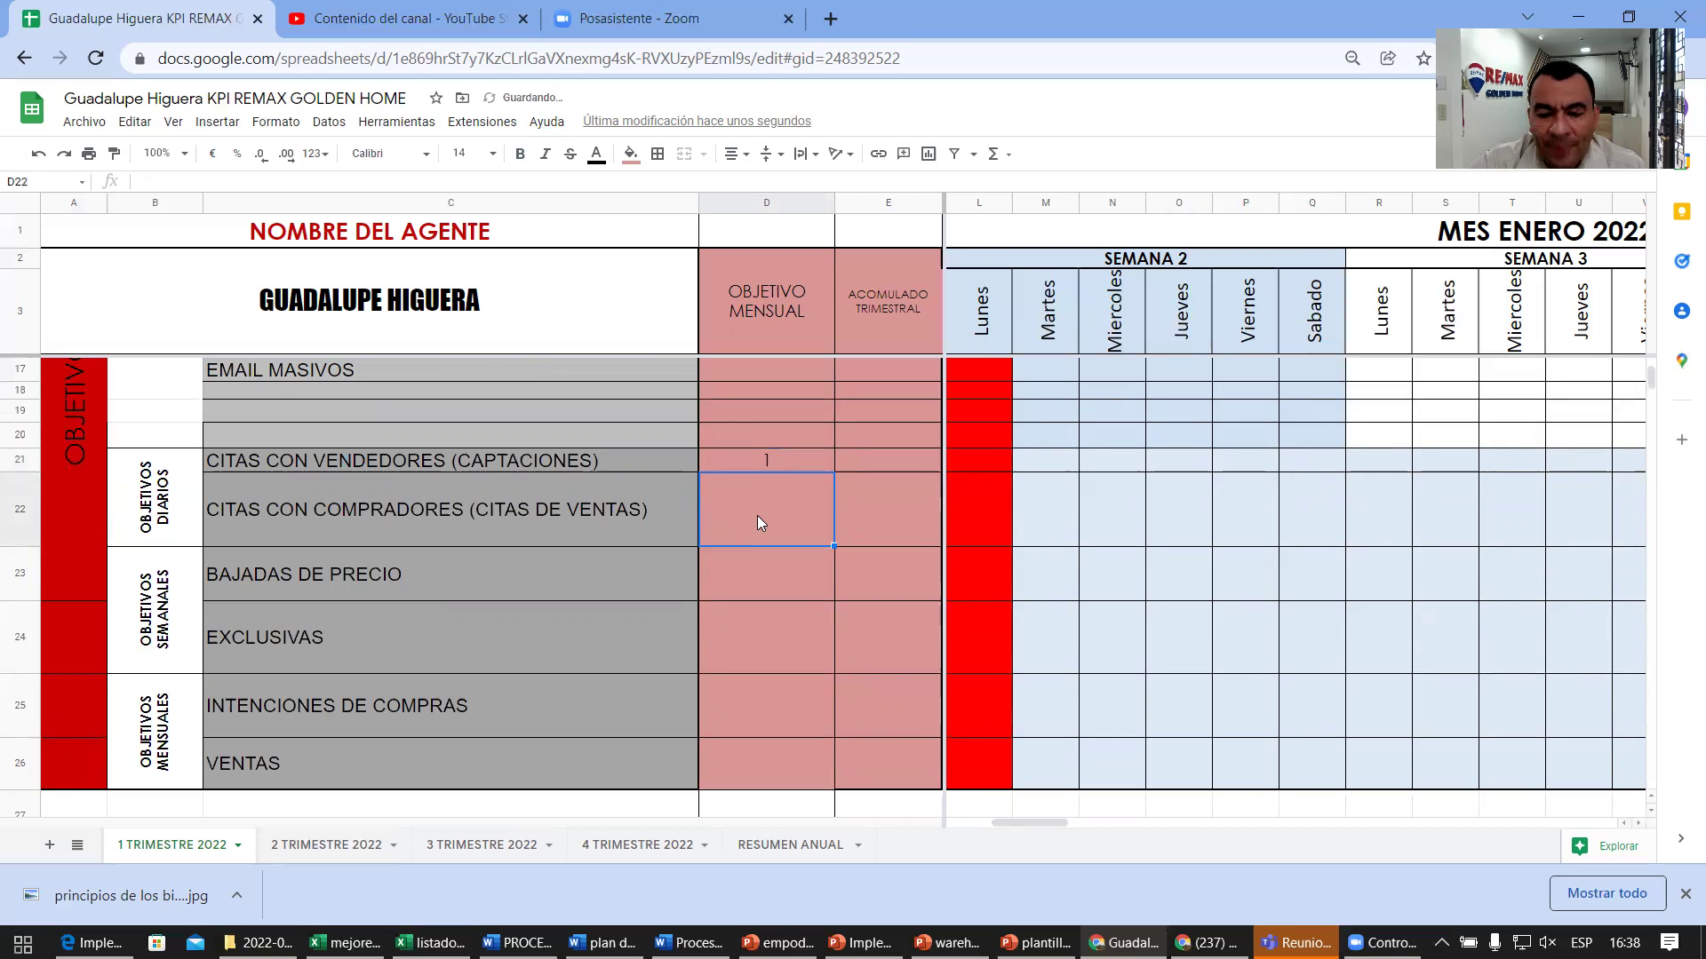
{"action": "type", "text": "2"}
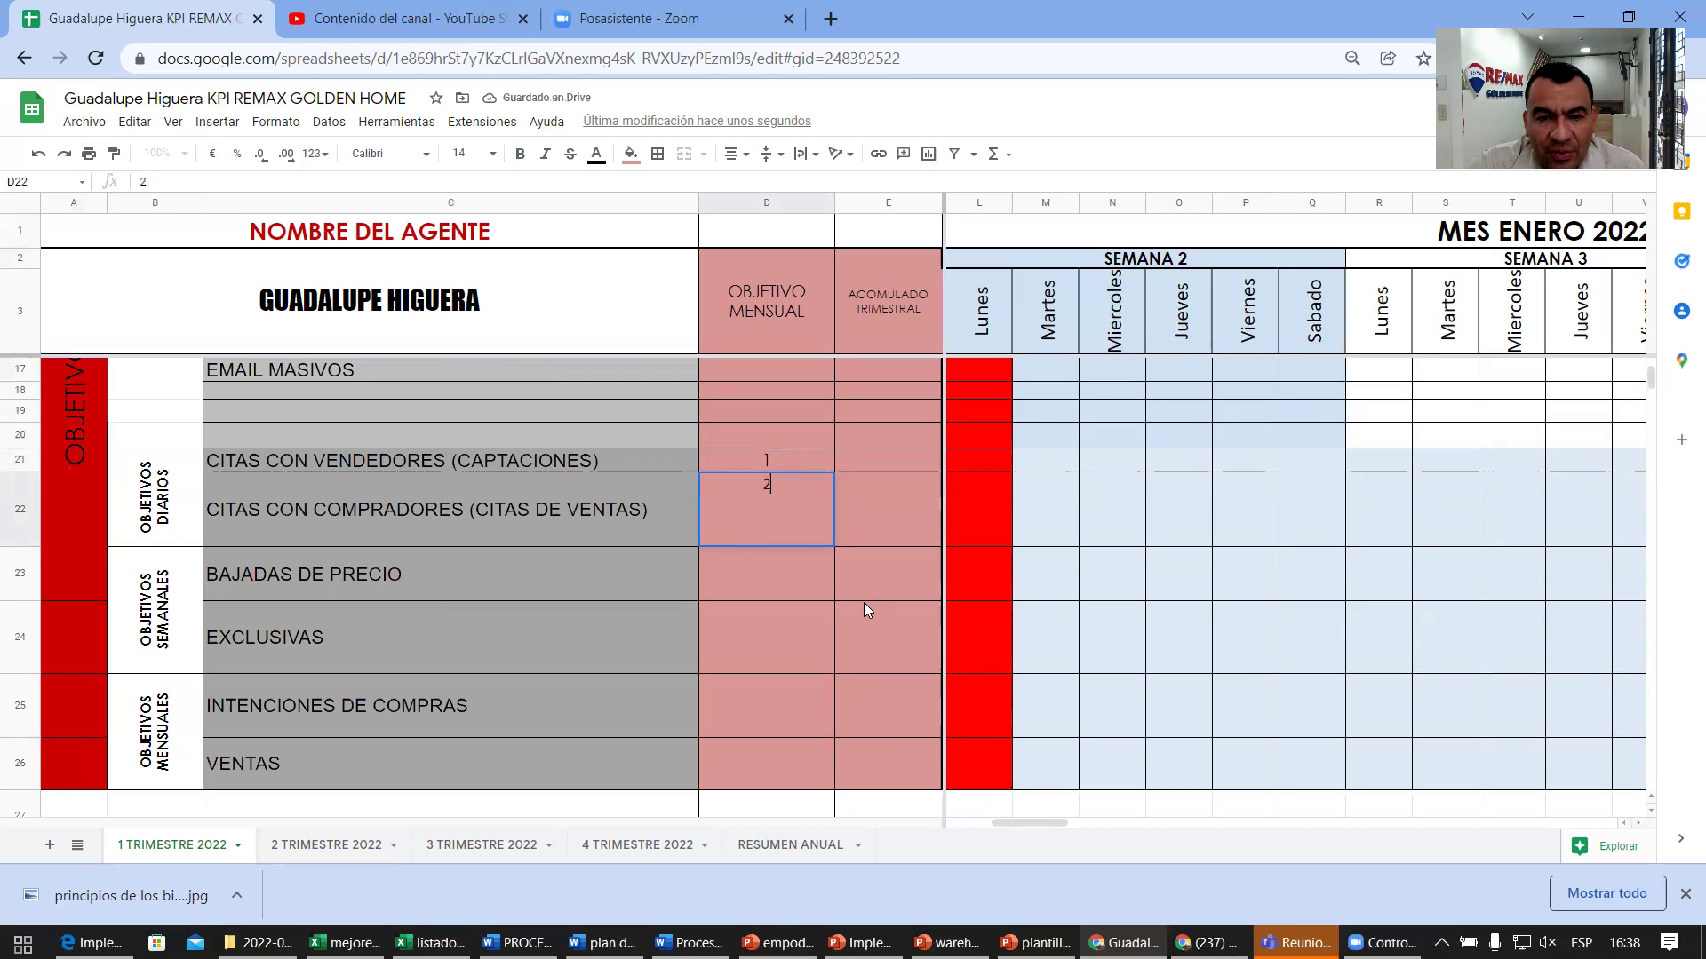
{"action": "left_click", "coordinate": [864, 605]}
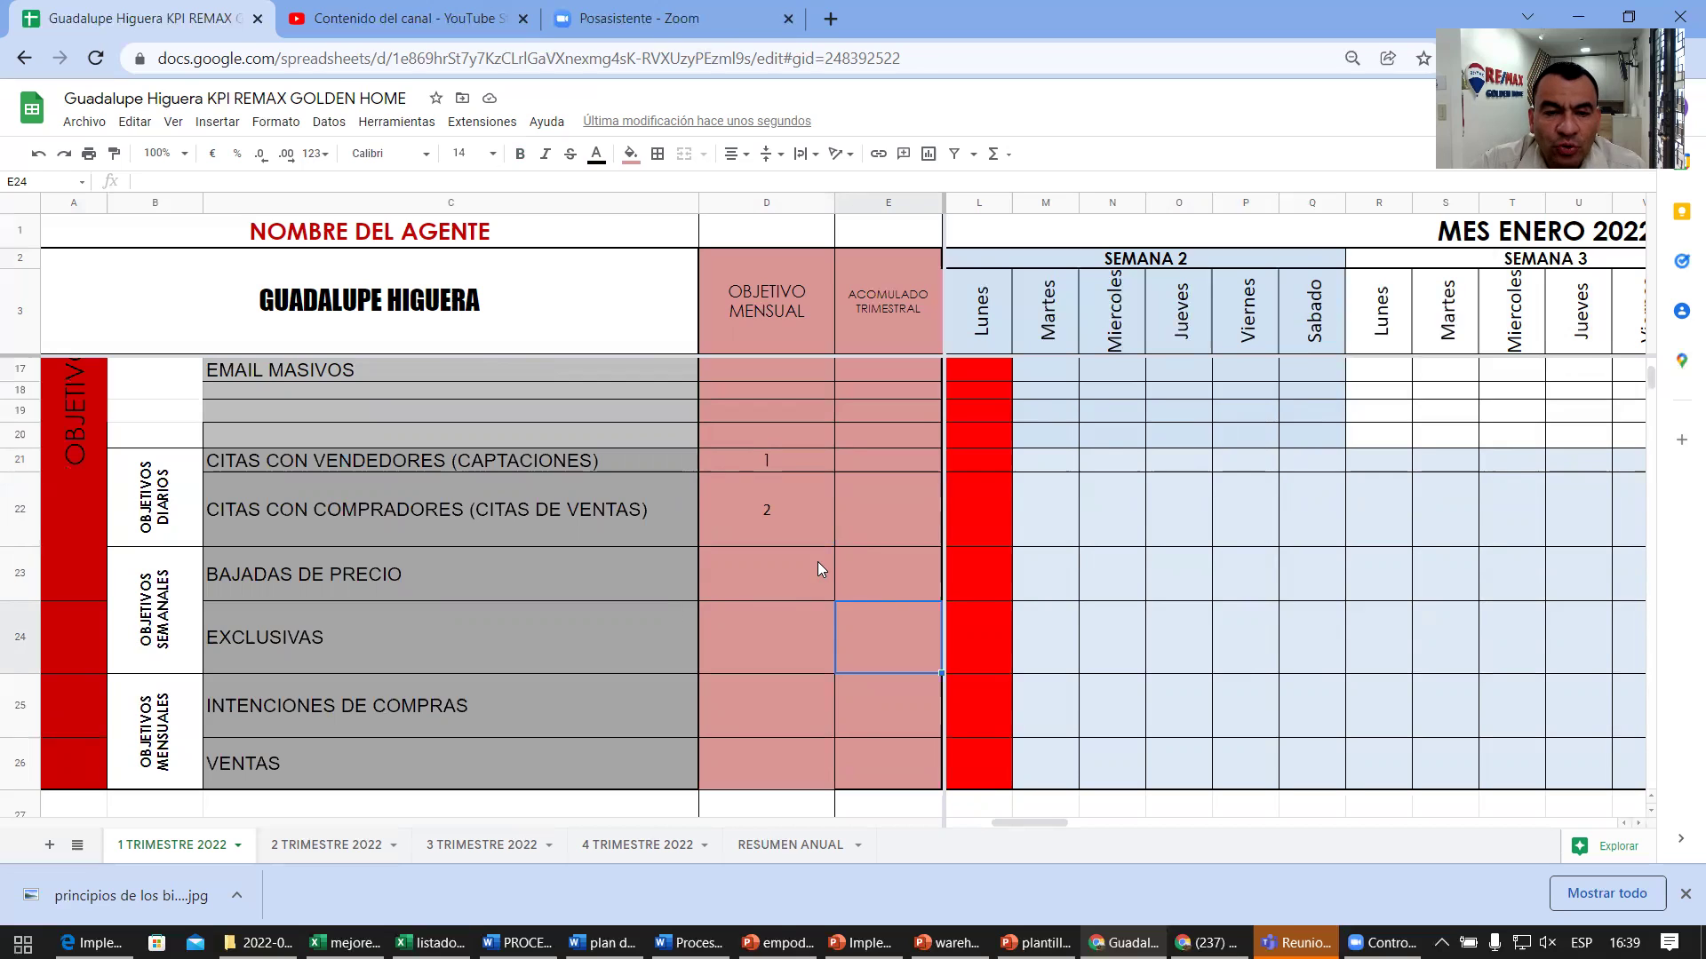
Step: Enter weekly objectives of 1 for BAJADAS DE PRECIO and 1 for EXCLUSIVAS in the OBJETIVO MENSUAL column
{"action": "left_click", "coordinate": [792, 577]}
{"action": "type", "text": "1"}
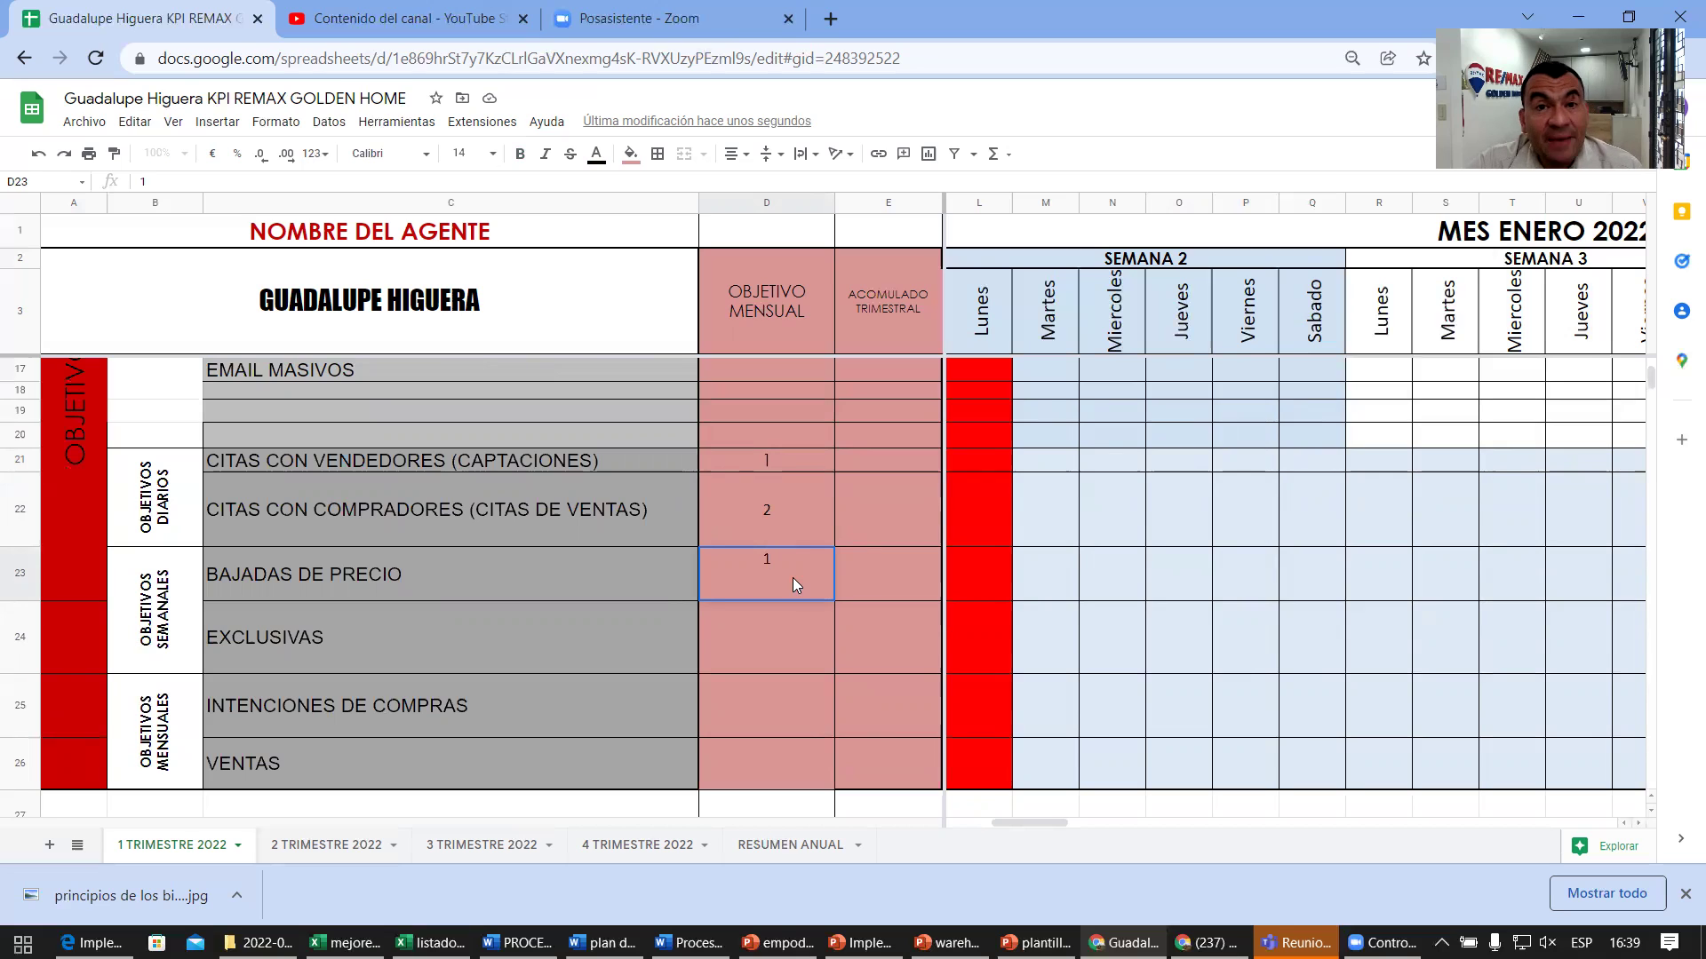
{"action": "left_click", "coordinate": [768, 645]}
{"action": "type", "text": "1"}
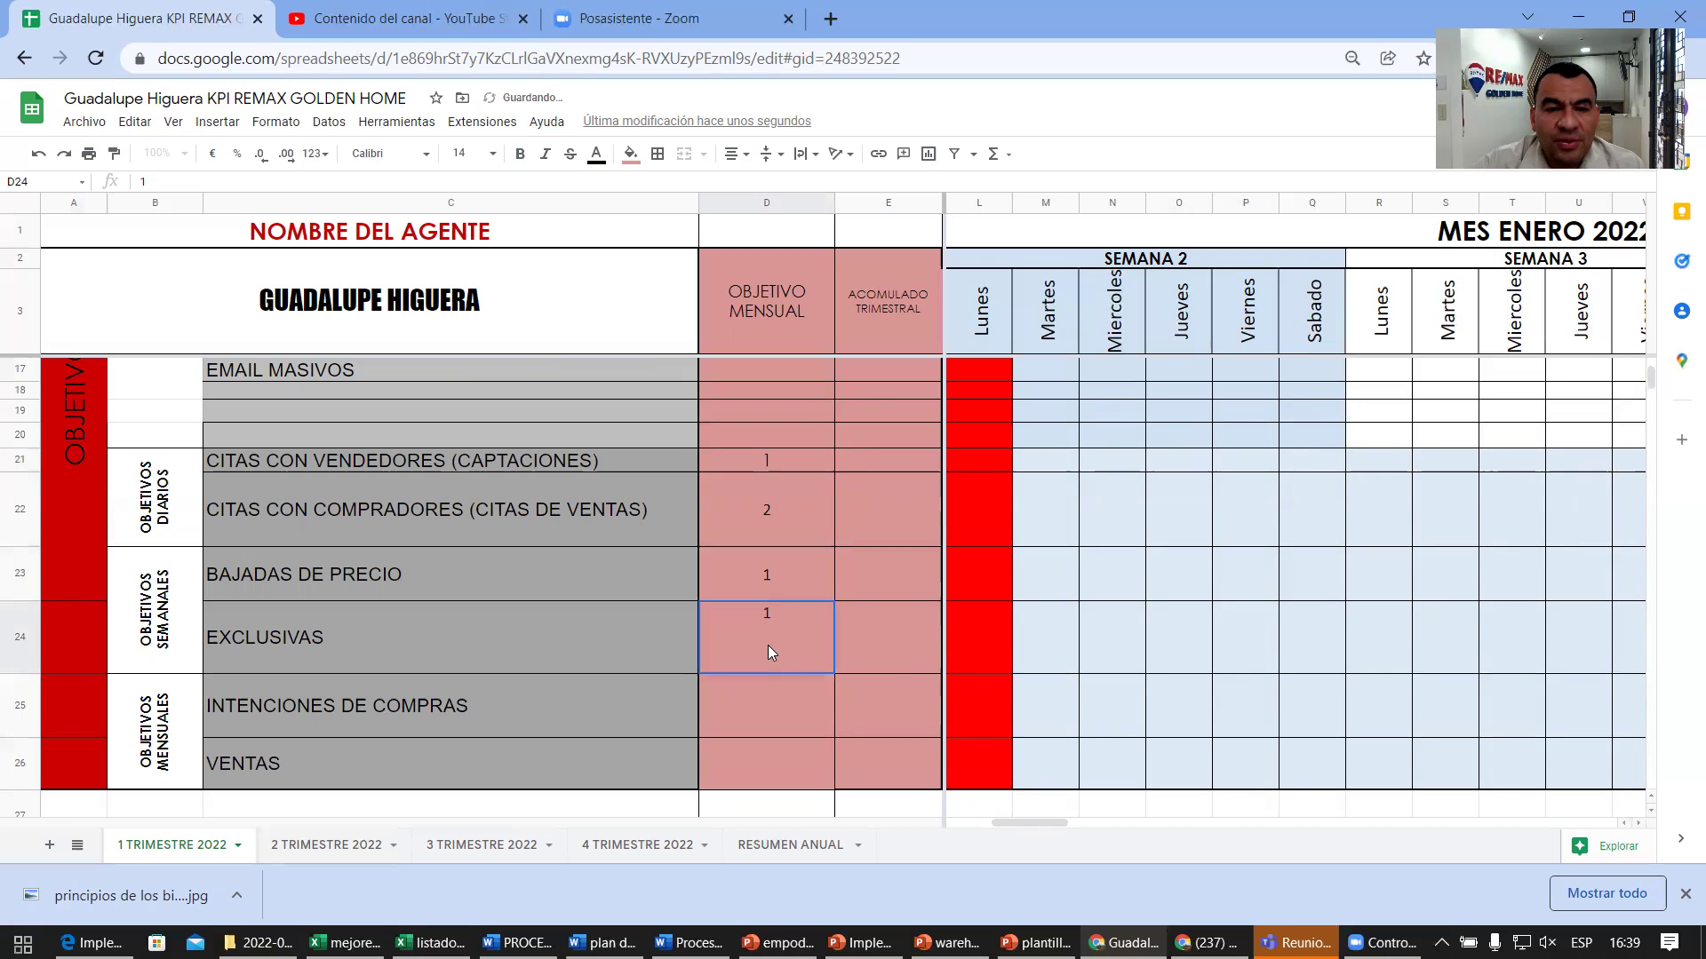
Step: Enter monthly objectives of 6 for INTENCIONES DE COMPRAS and 2 for VENTAS in the OBJETIVO MENSUAL column
{"action": "left_click", "coordinate": [779, 698]}
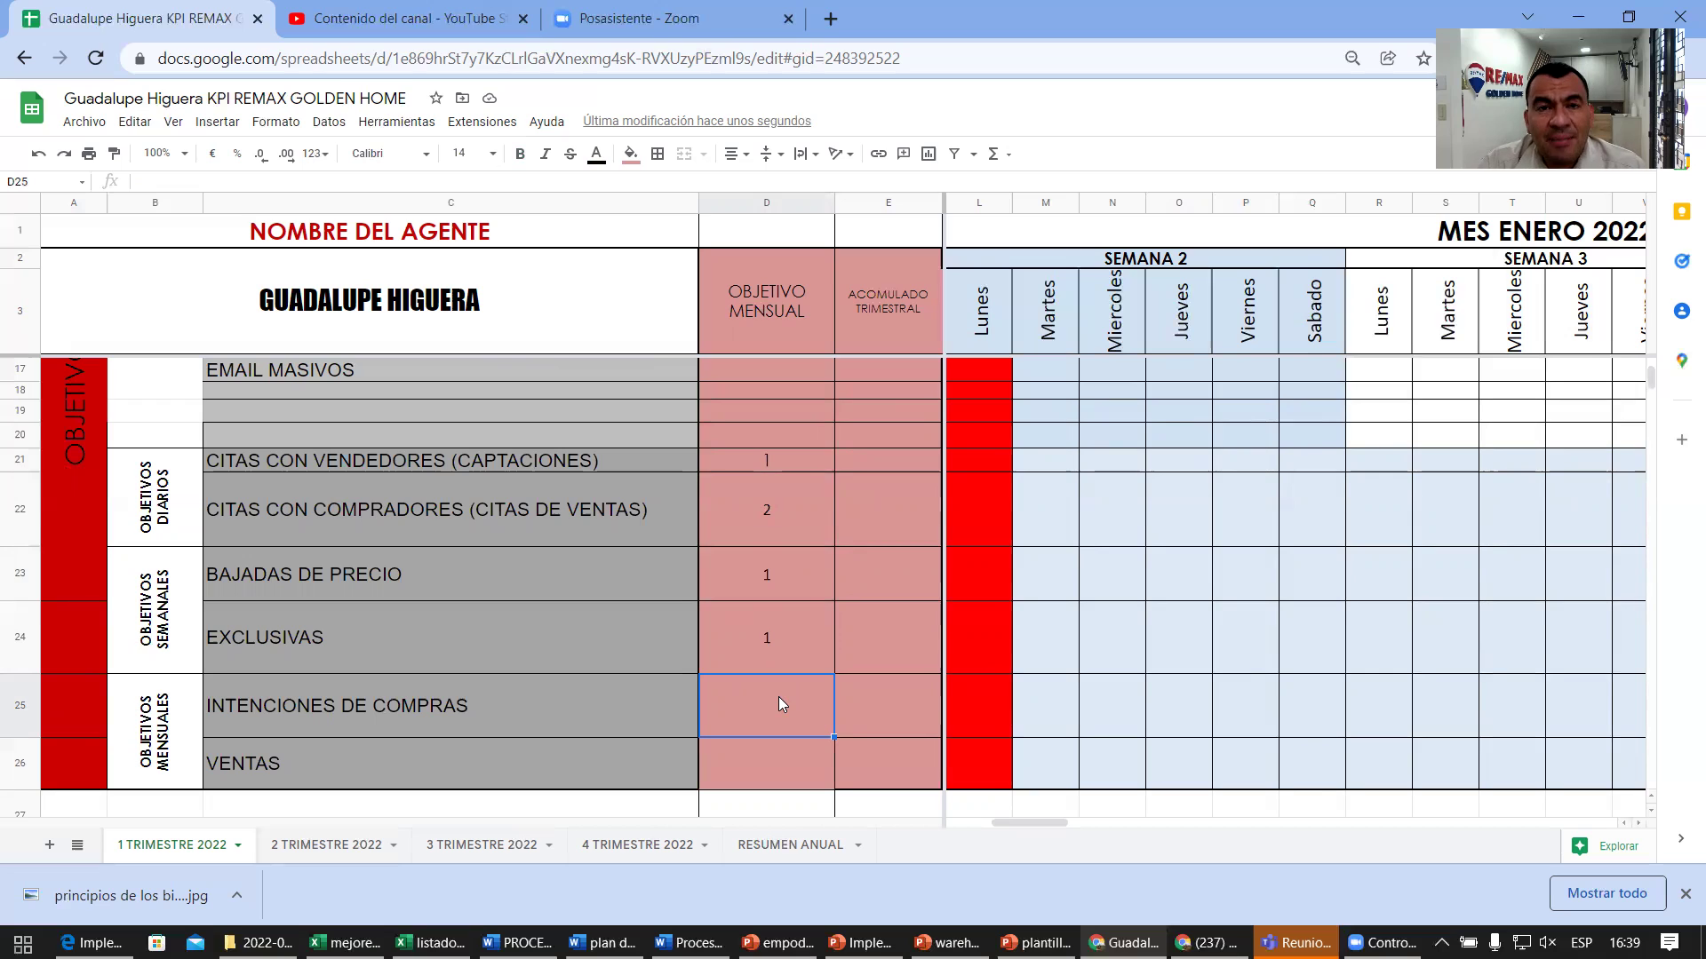
{"action": "type", "text": "6"}
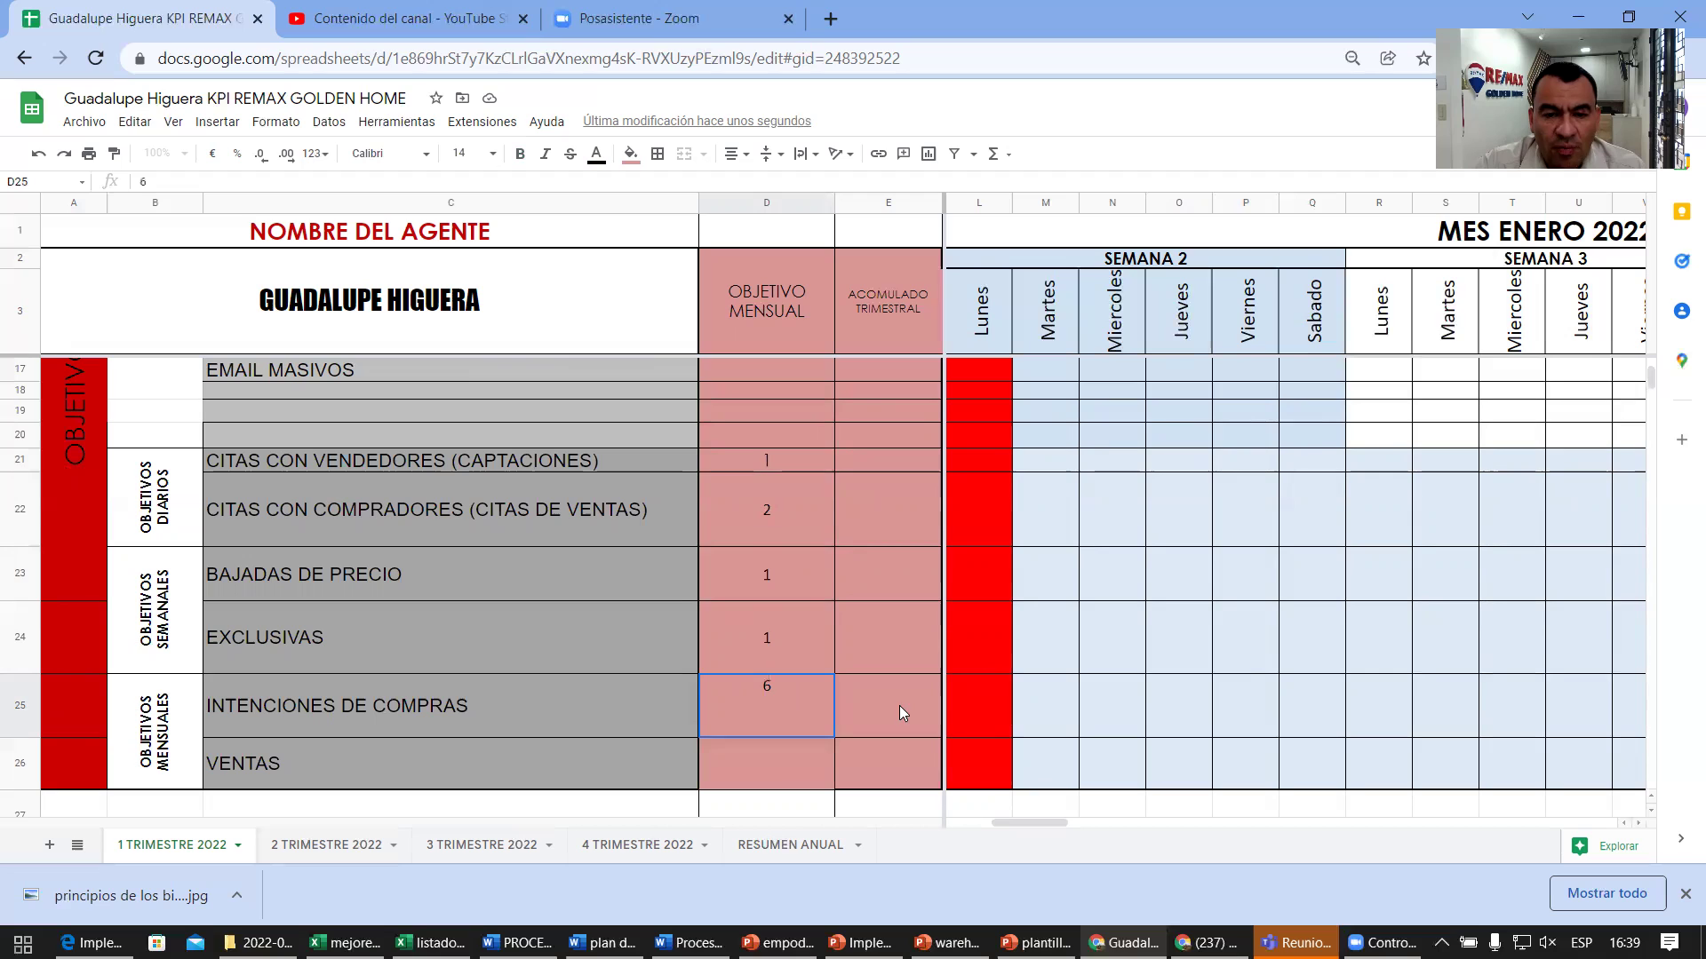
{"action": "left_click", "coordinate": [861, 712]}
{"action": "left_click", "coordinate": [762, 769]}
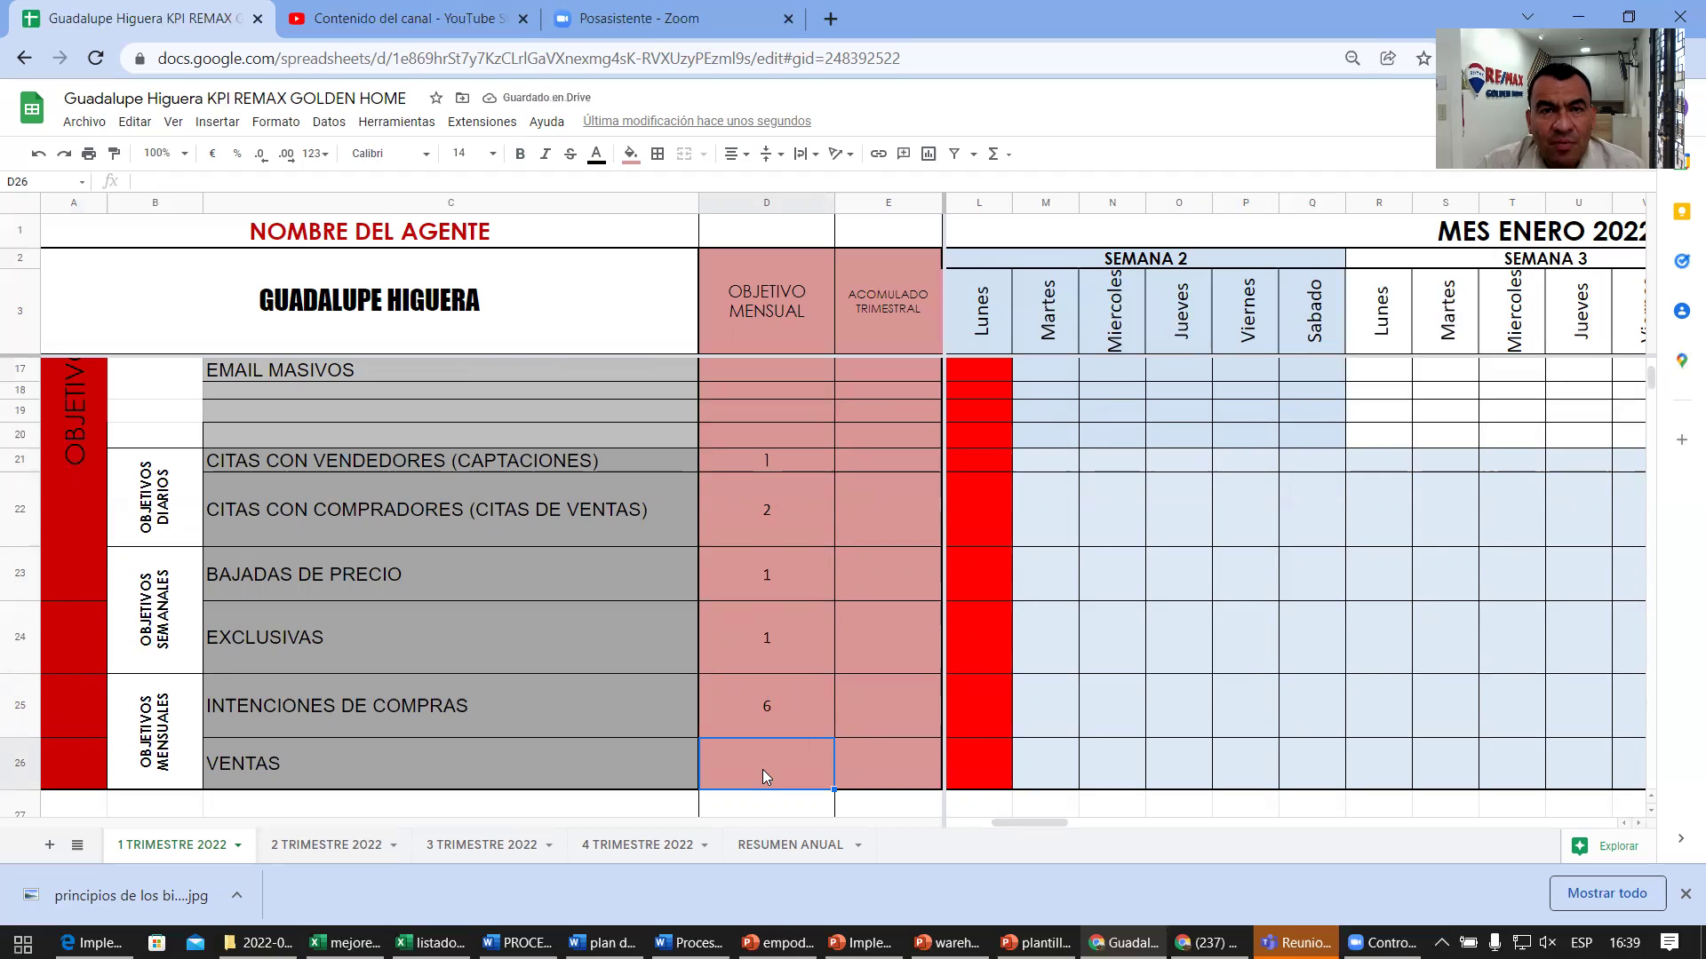
{"action": "type", "text": "2"}
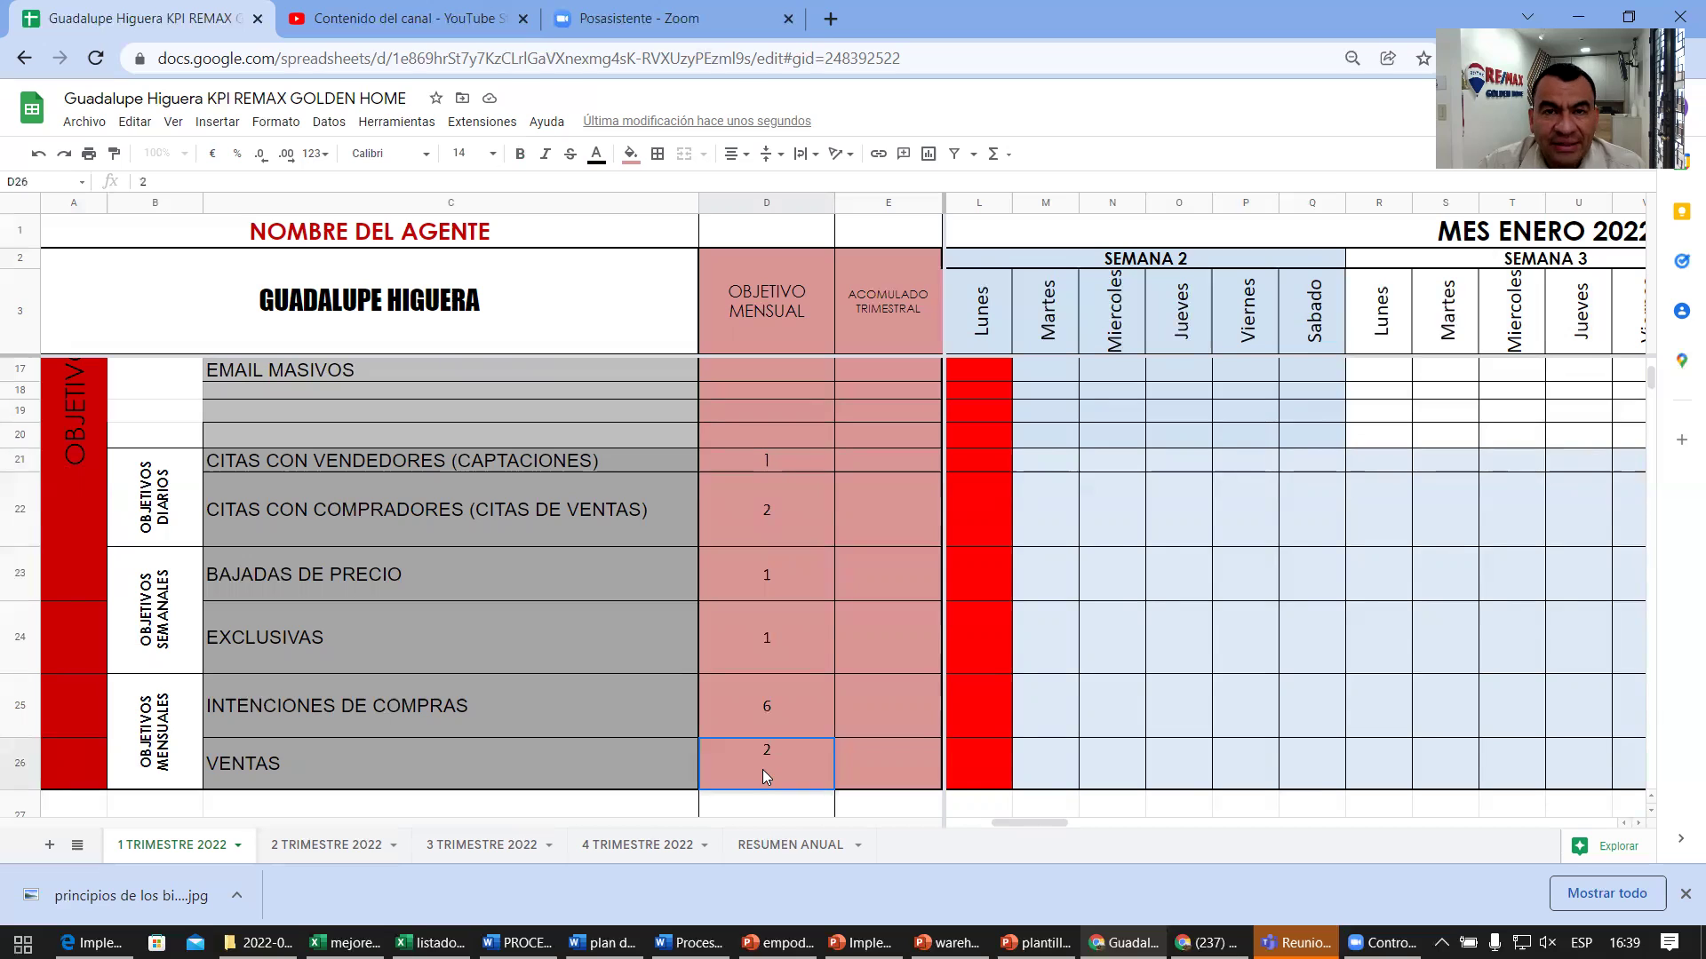
{"action": "left_click", "coordinate": [906, 757]}
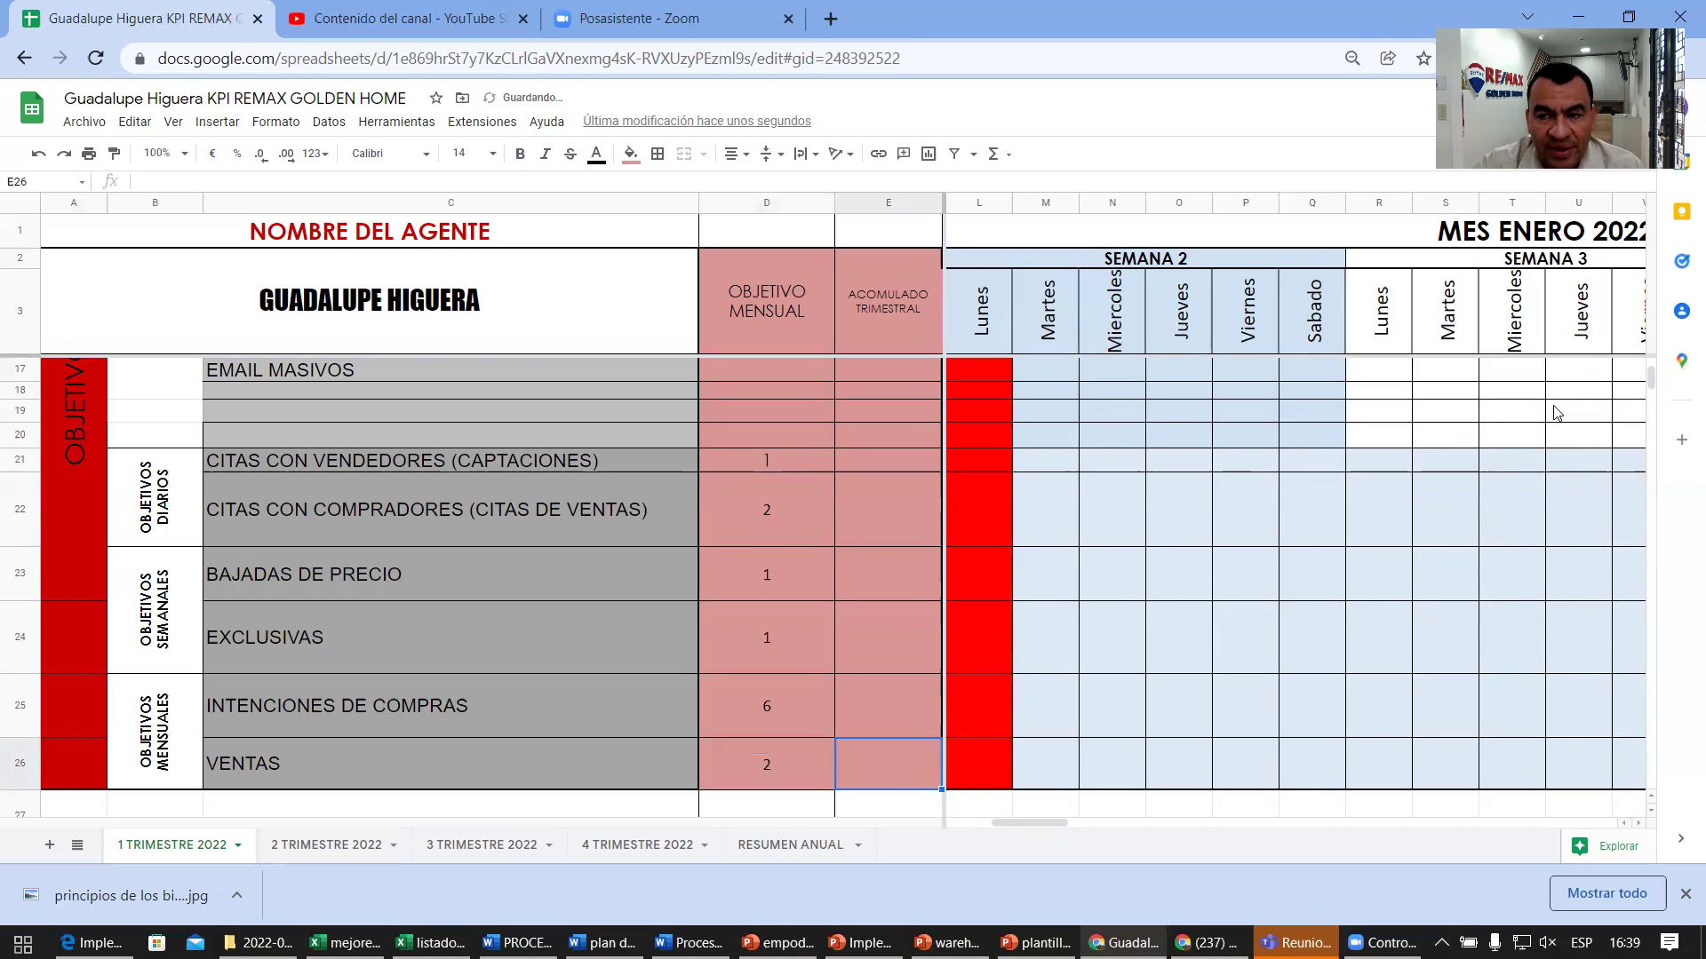
Step: Enter 40000 as the billing goal beside MI META DE FACTURACION ESTE 2022 SERA DE, below the objectives
{"action": "left_click", "coordinate": [474, 576]}
{"action": "key", "text": "Down"}
{"action": "key", "text": "Down"}
{"action": "key", "text": "Down"}
{"action": "key", "text": "Down"}
{"action": "key", "text": "Down"}
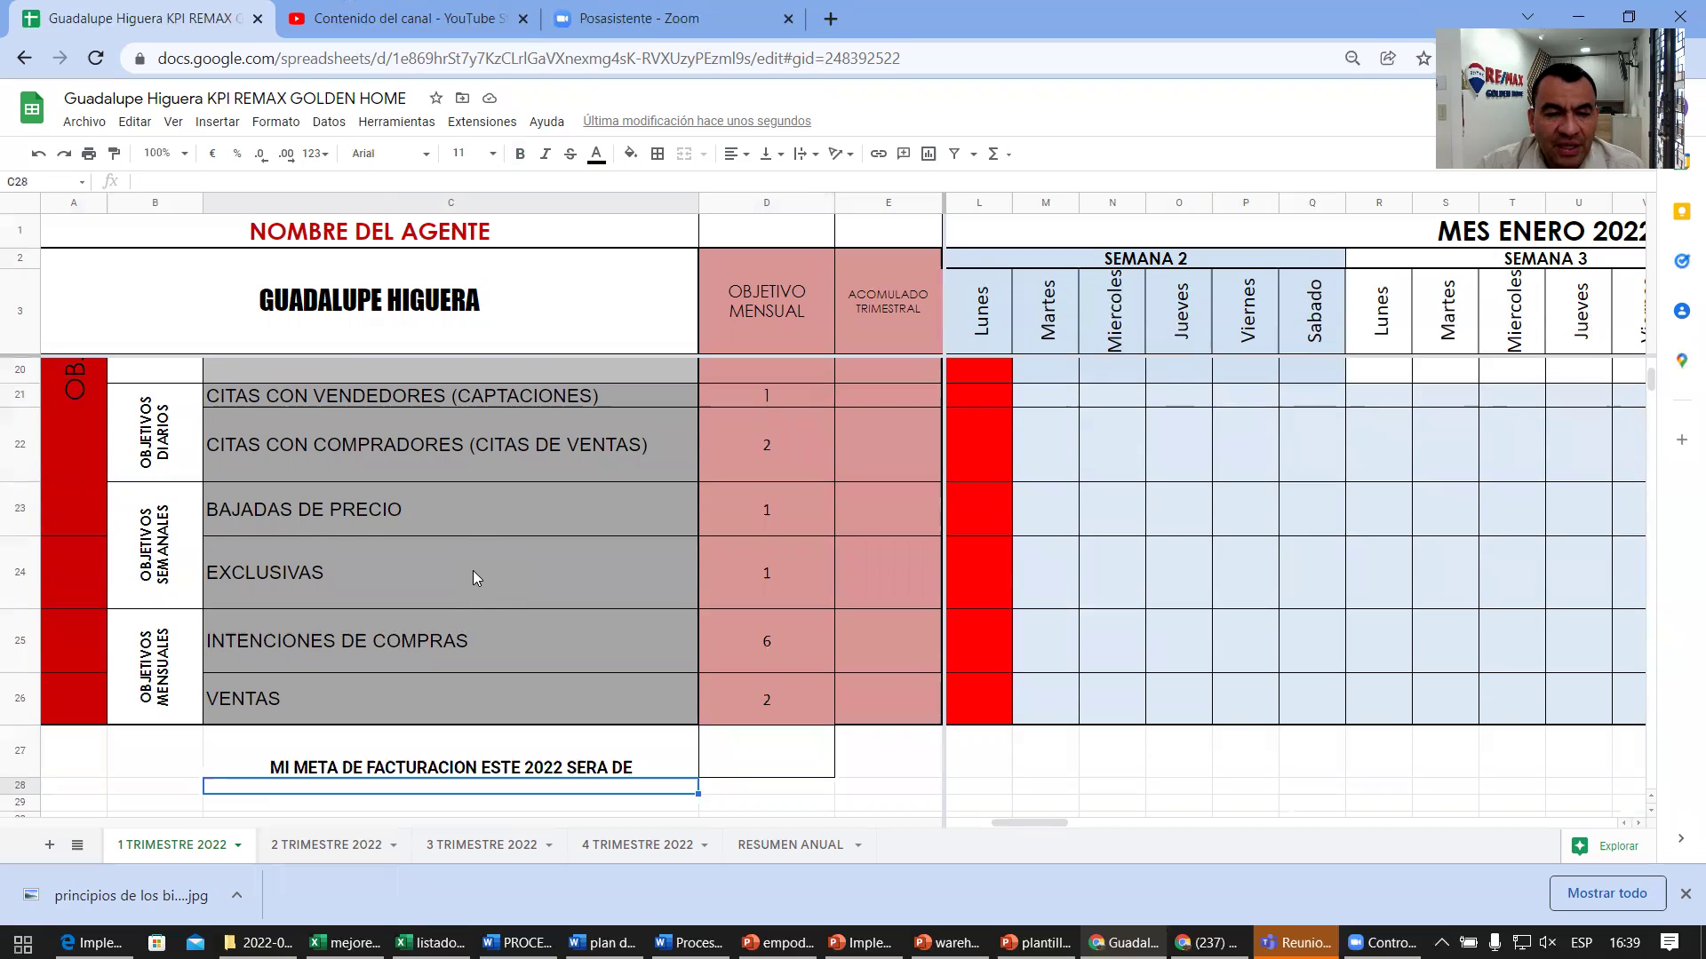
{"action": "left_click", "coordinate": [1038, 775]}
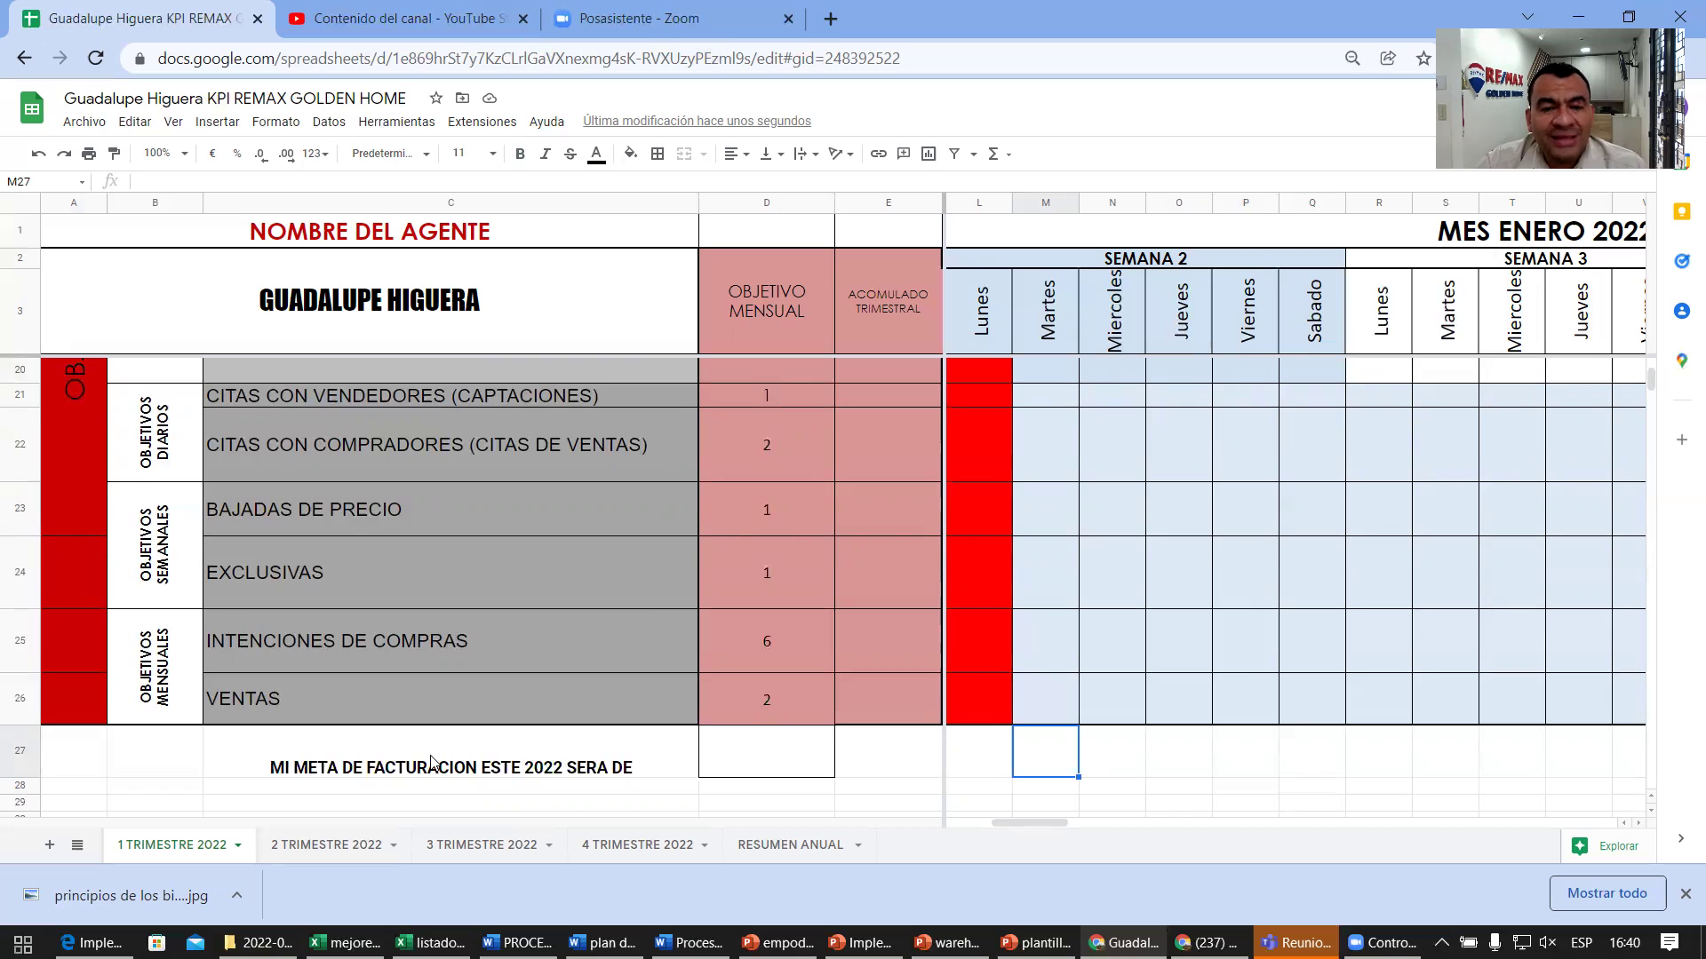
{"action": "left_click", "coordinate": [790, 767]}
{"action": "type", "text": "40000"}
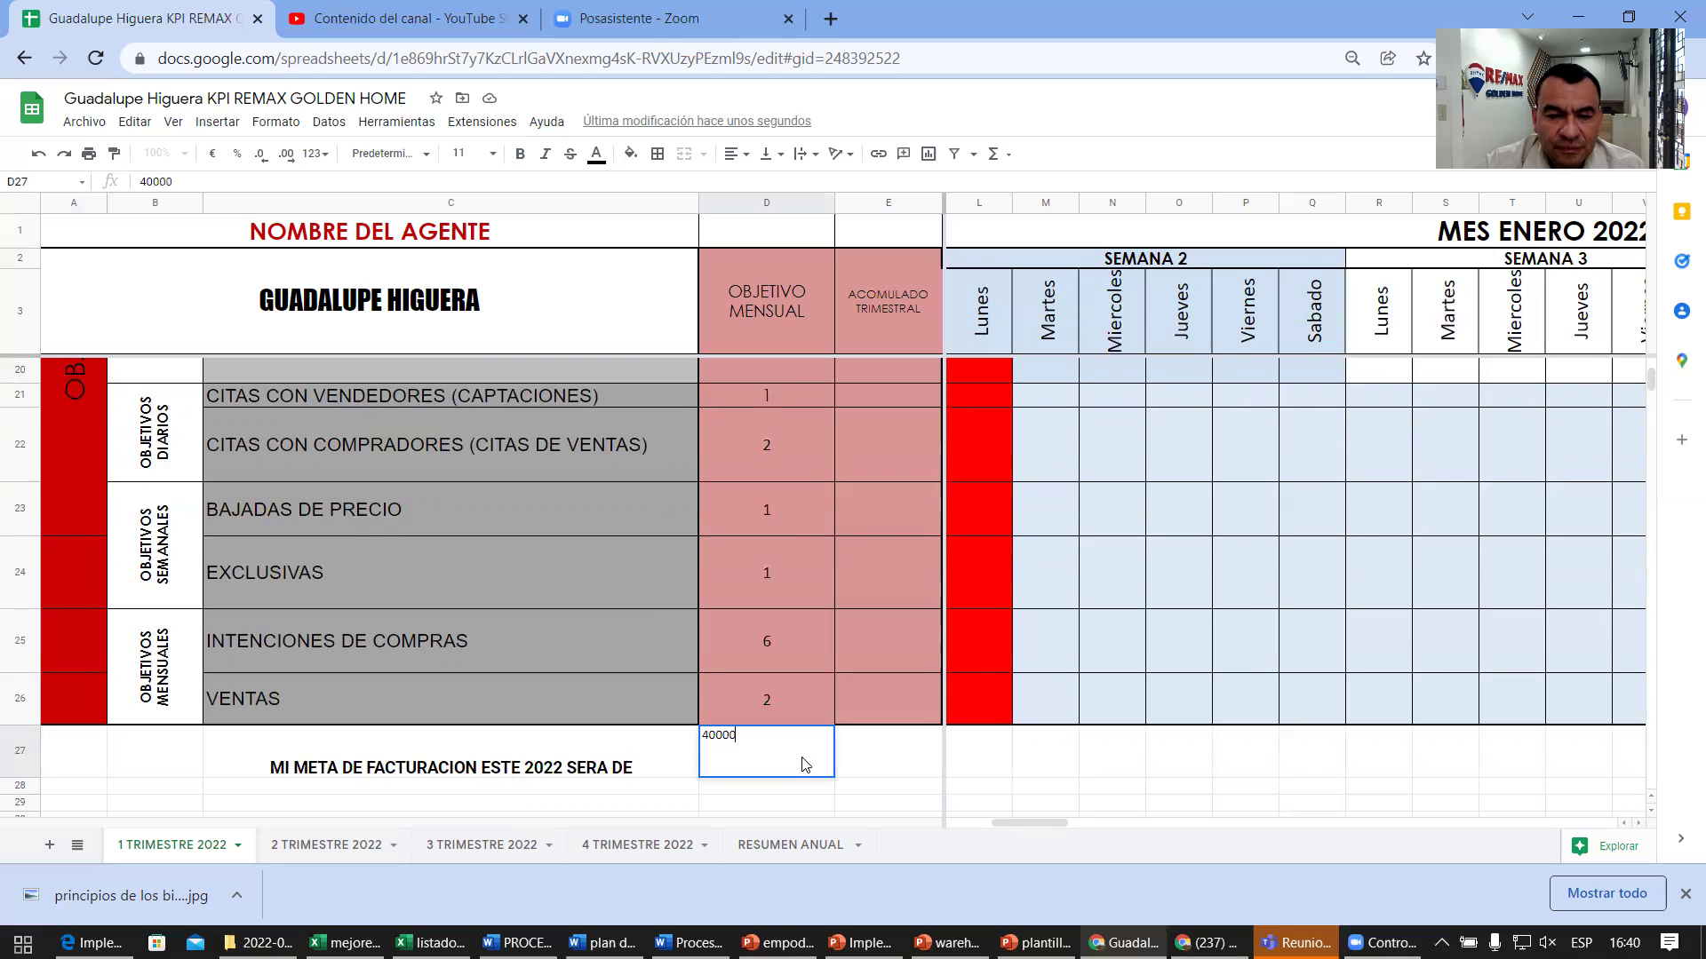
{"action": "left_click", "coordinate": [920, 802]}
Step: Set the font size of the 2022 billing goal amount to 18
{"action": "left_click", "coordinate": [799, 770]}
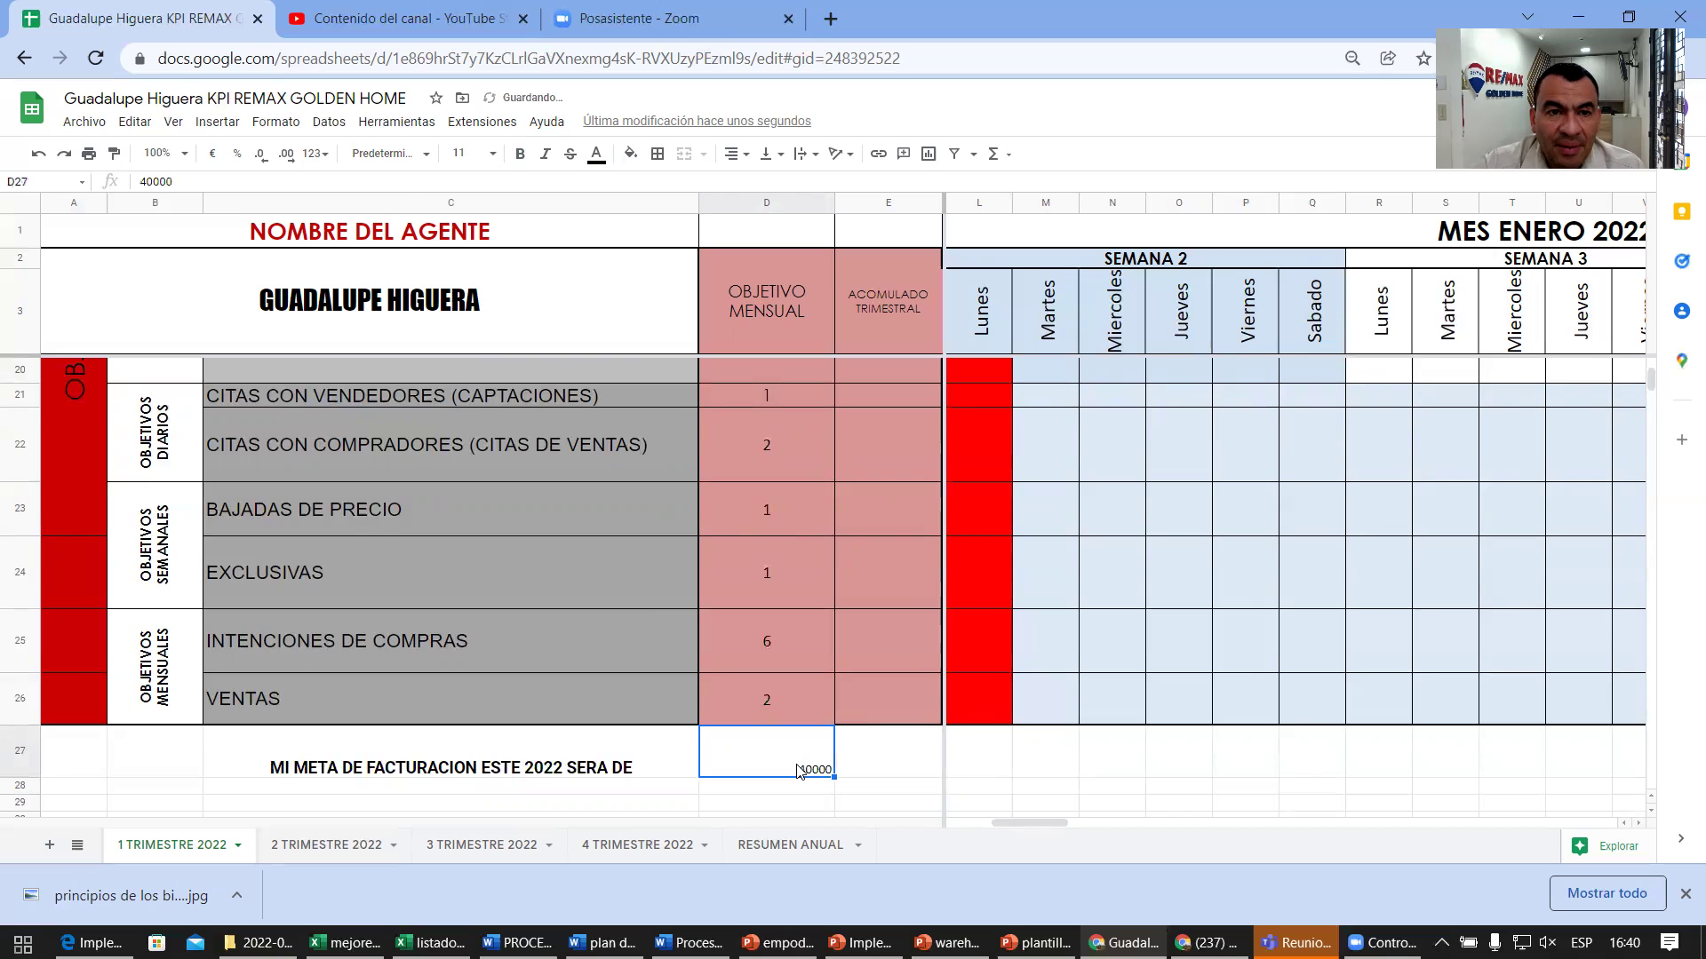
{"action": "left_click", "coordinate": [492, 156]}
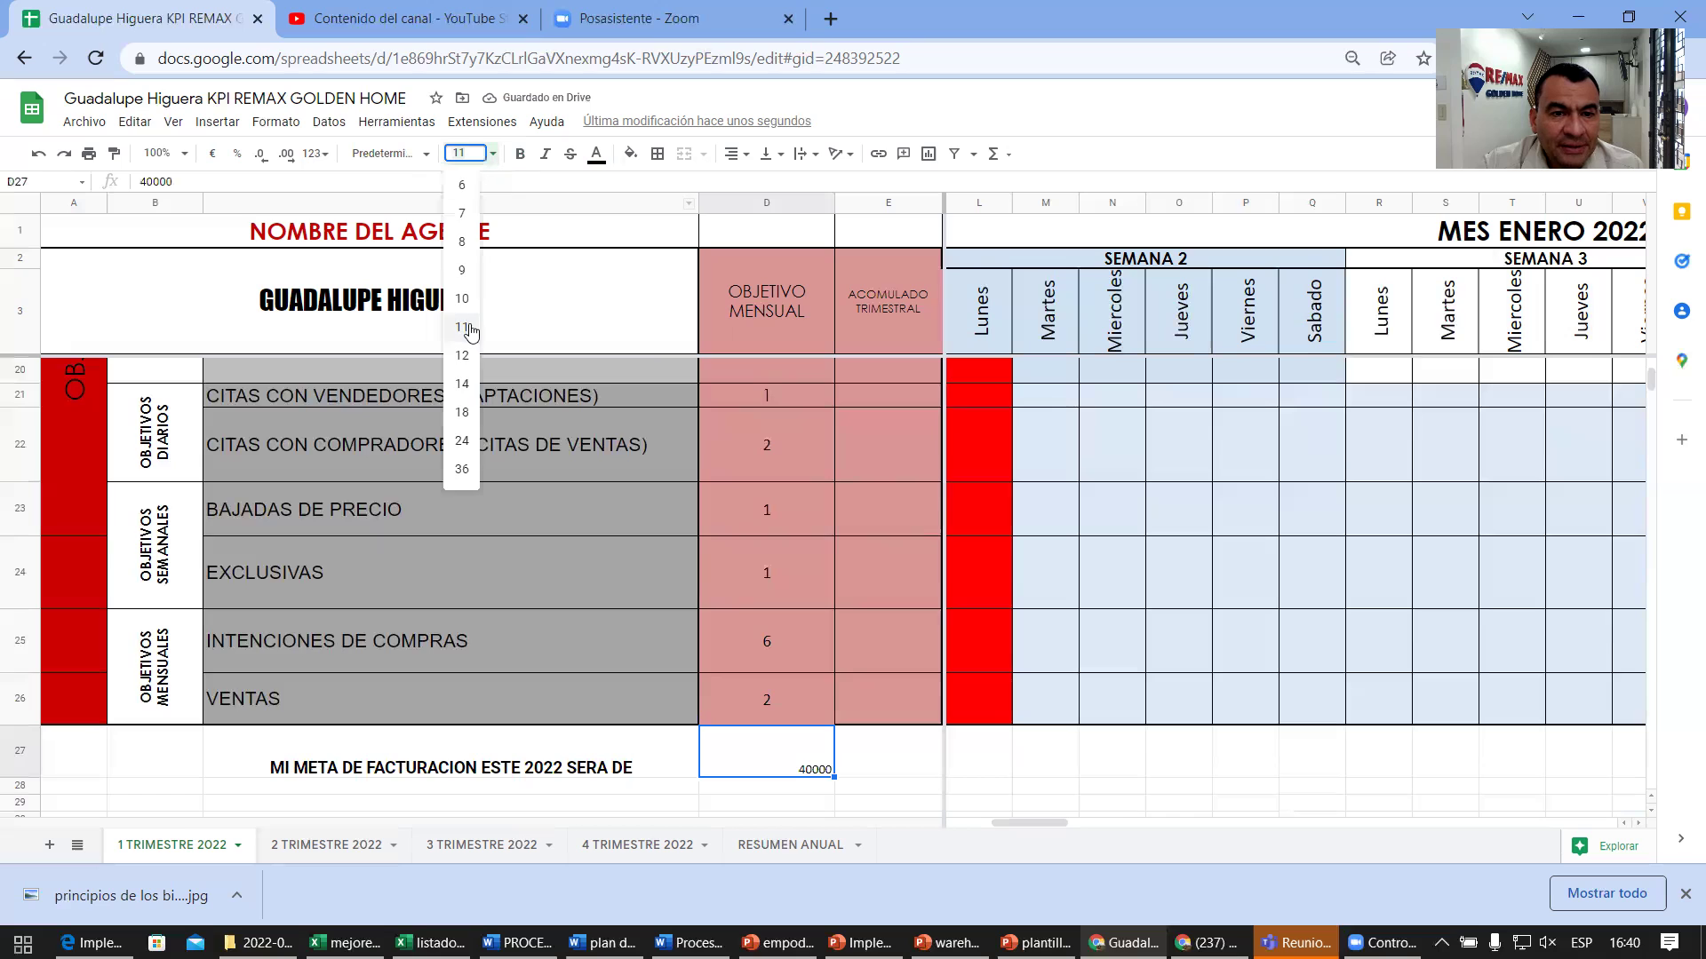
{"action": "left_click", "coordinate": [457, 382]}
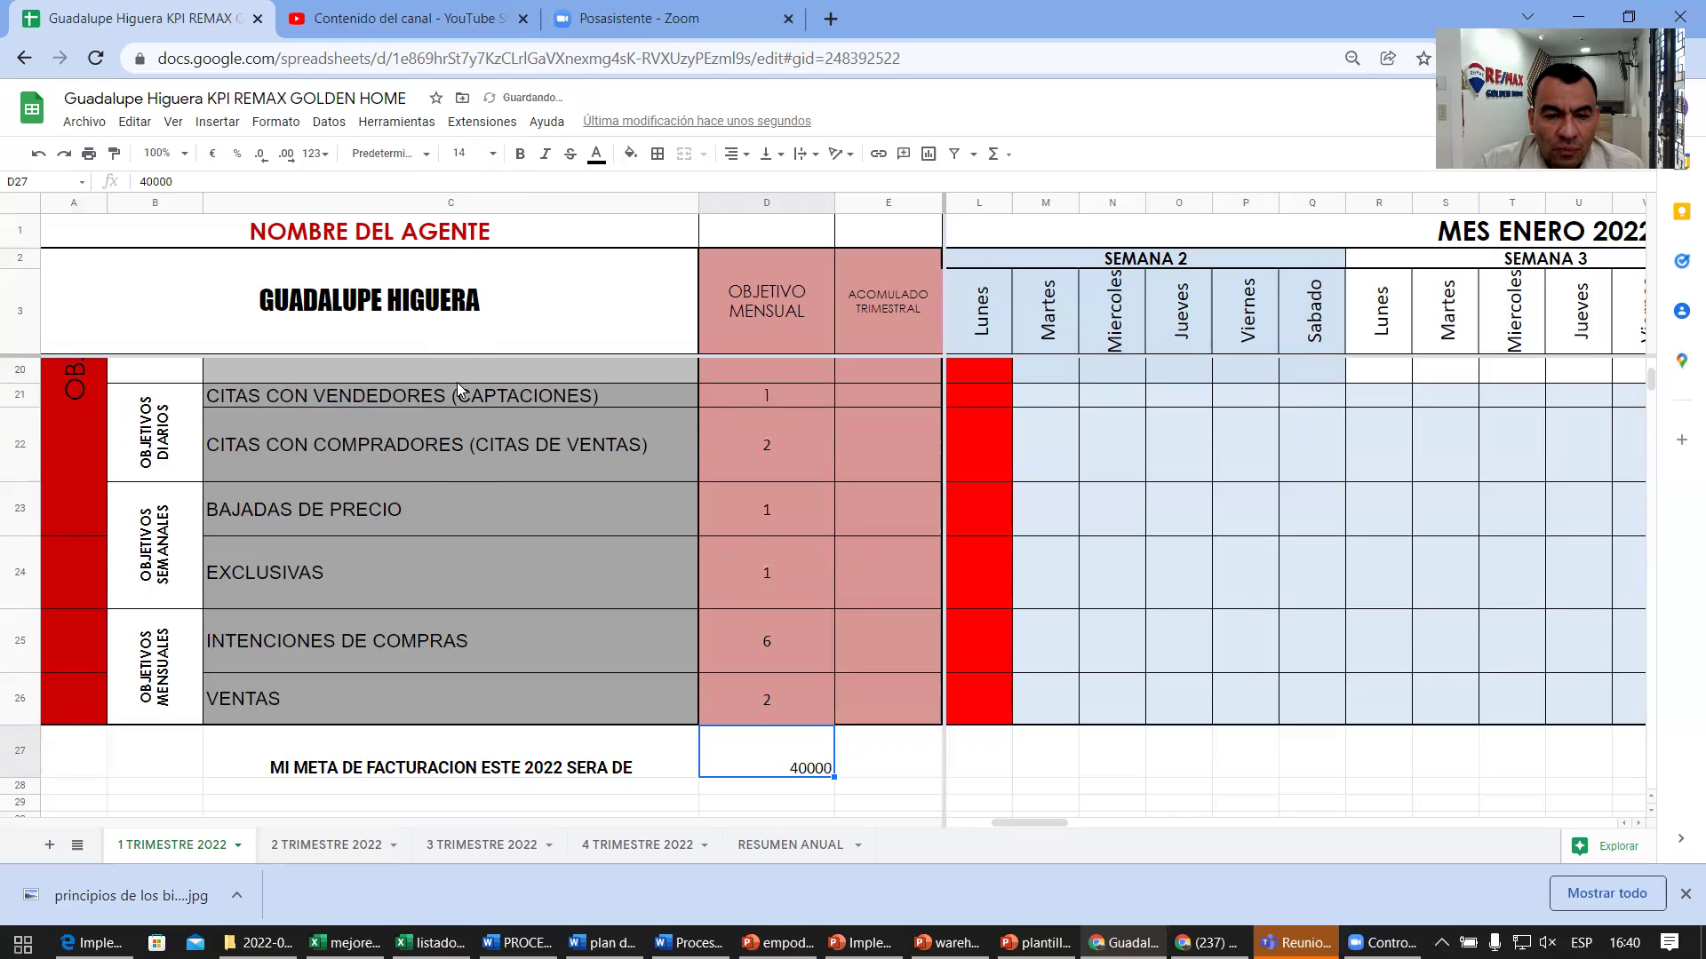
{"action": "left_click", "coordinate": [492, 153]}
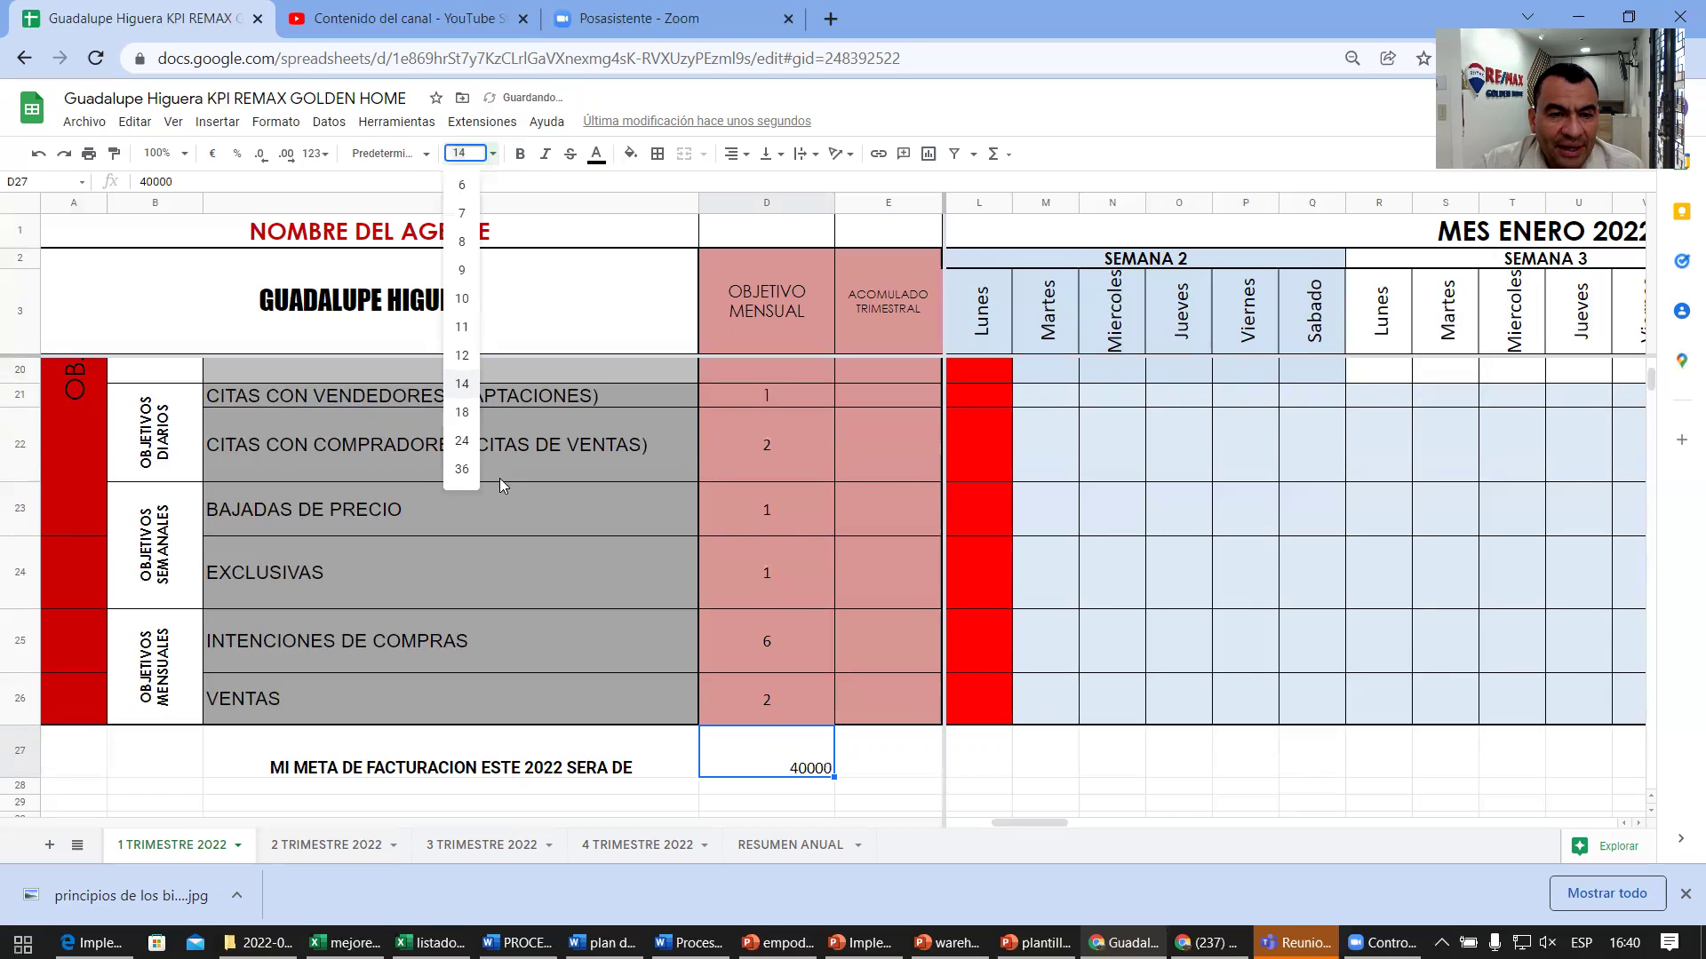
{"action": "left_click", "coordinate": [461, 412]}
{"action": "left_click", "coordinate": [1185, 785]}
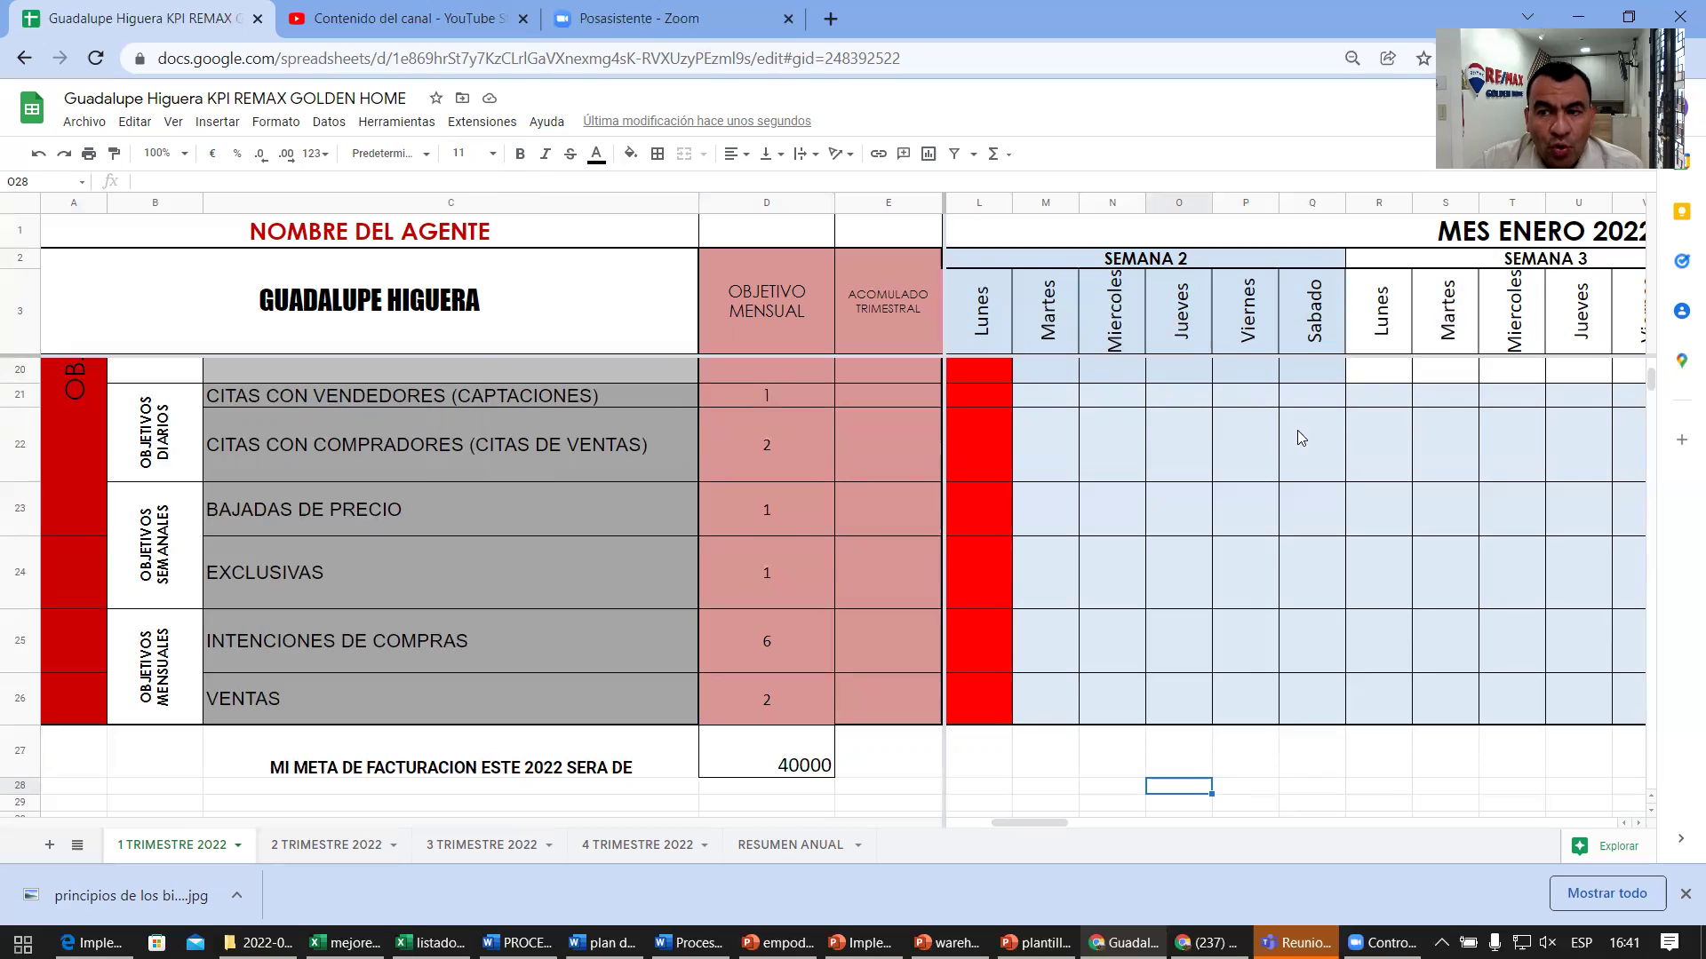
Step: Look over the quarter's month headers in the first row, from MES ENERO 2022 to MES MARZO 2022
{"action": "left_click", "coordinate": [1086, 522]}
{"action": "key", "text": "Up"}
{"action": "key", "text": "Up"}
{"action": "key", "text": "Up"}
{"action": "key", "text": "Up"}
{"action": "key", "text": "Up"}
{"action": "key", "text": "Up"}
{"action": "key", "text": "Up"}
{"action": "key", "text": "Up"}
{"action": "key", "text": "Up"}
{"action": "key", "text": "Up"}
{"action": "key", "text": "Up"}
{"action": "key", "text": "Up"}
{"action": "key", "text": "Up"}
{"action": "key", "text": "Up"}
{"action": "key", "text": "Up"}
{"action": "key", "text": "Up"}
{"action": "key", "text": "Up"}
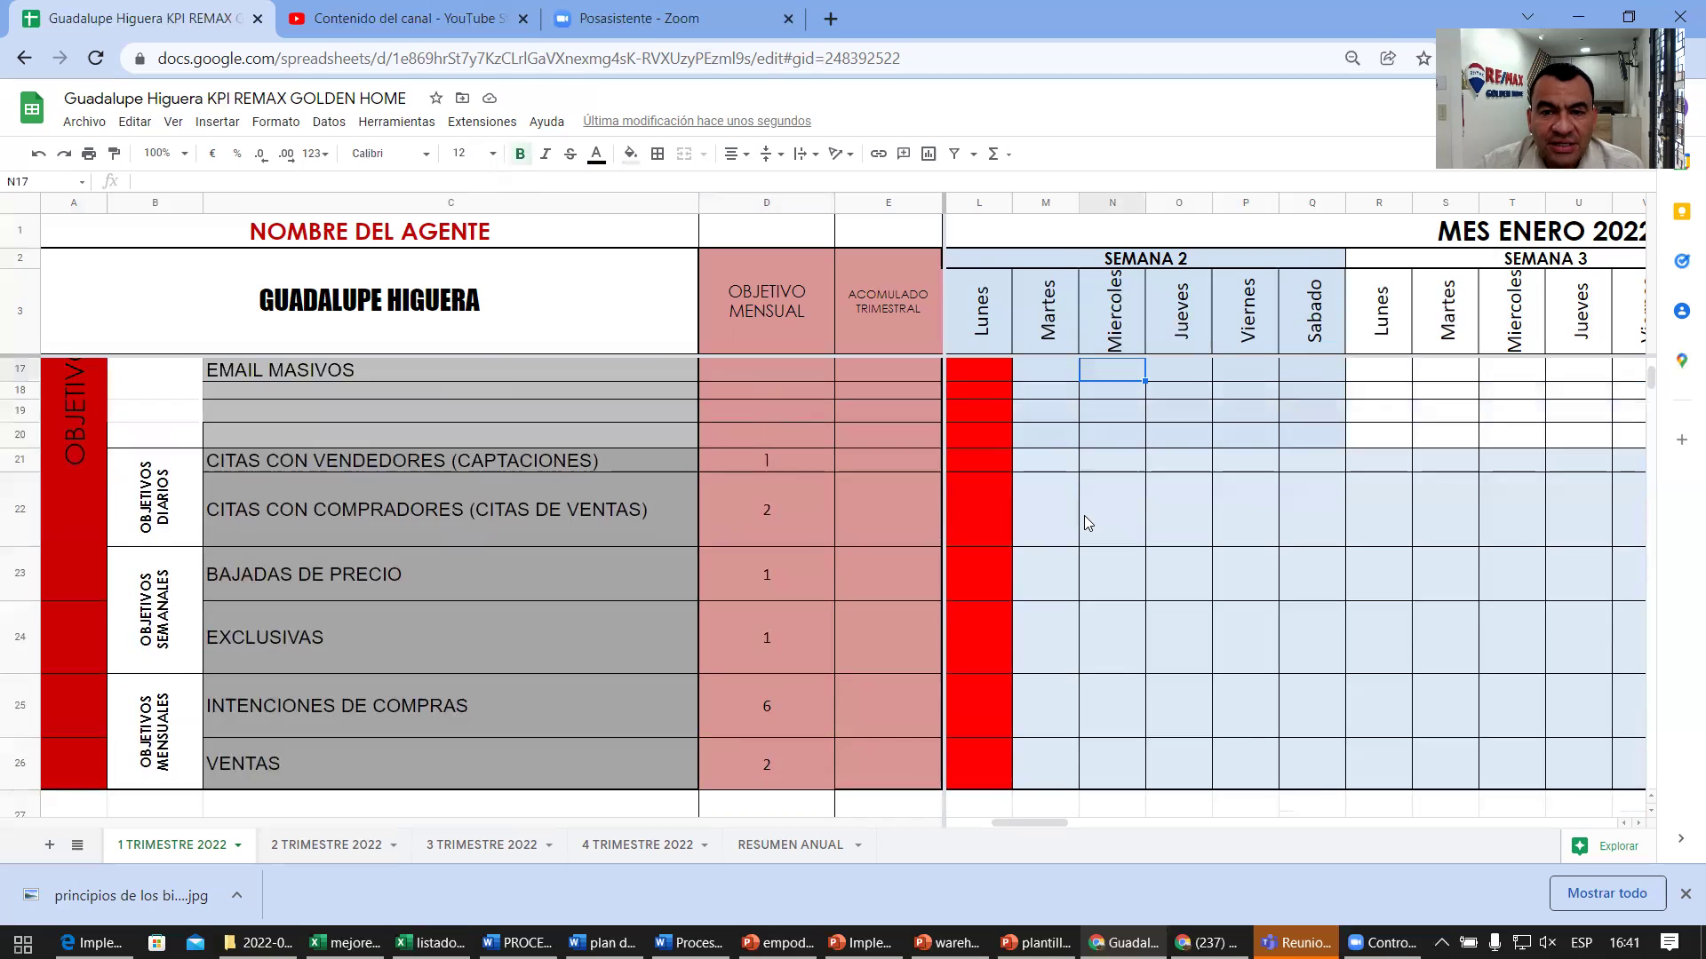
{"action": "key", "text": "Up"}
{"action": "key", "text": "Up"}
{"action": "key", "text": "Up"}
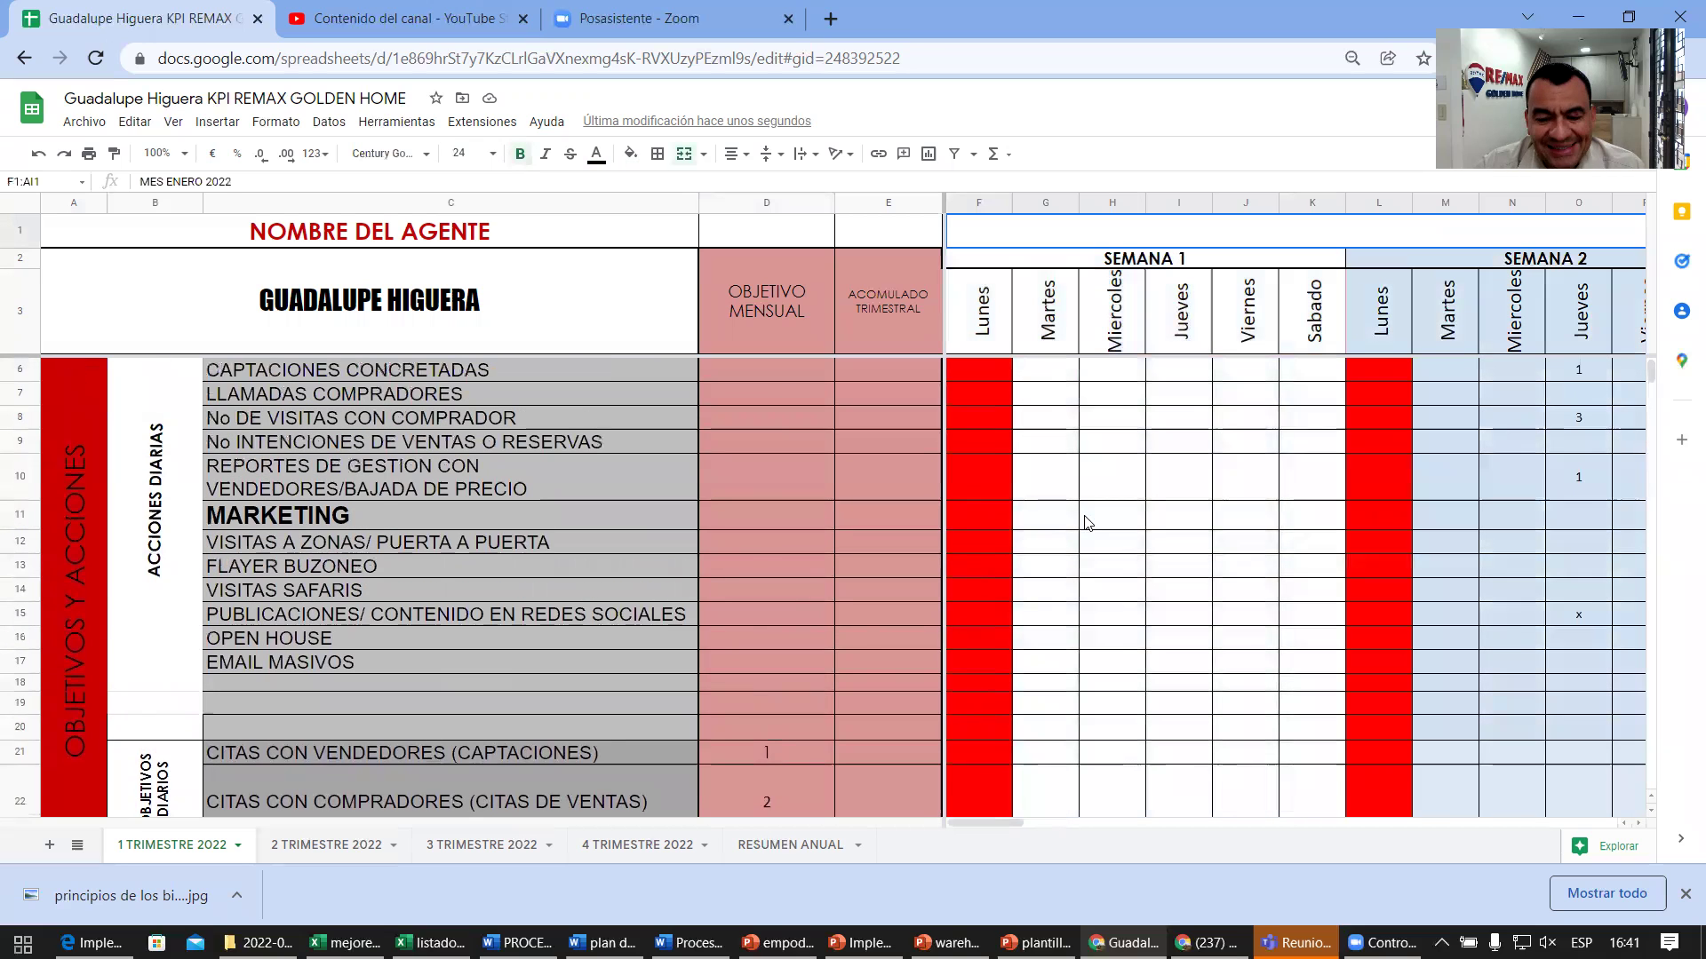
{"action": "key", "text": "Right"}
{"action": "key", "text": "Right"}
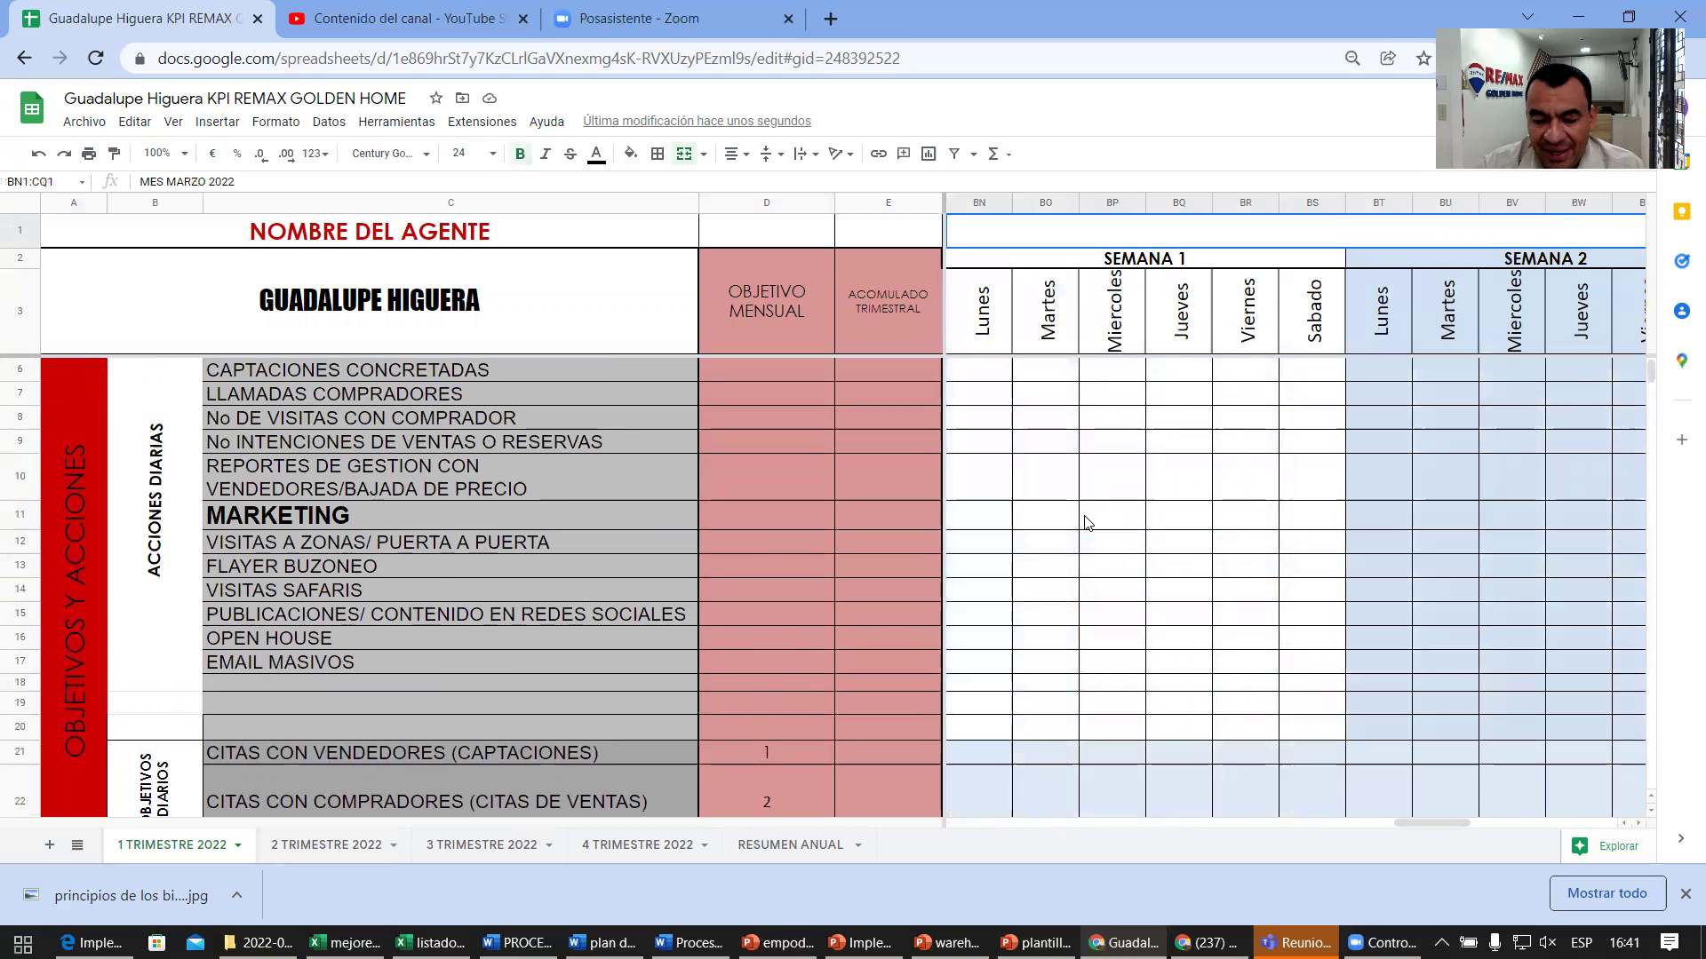
{"action": "key", "text": "Left"}
{"action": "key", "text": "Left"}
{"action": "key", "text": "Left"}
{"action": "key", "text": "Left"}
{"action": "key", "text": "Left"}
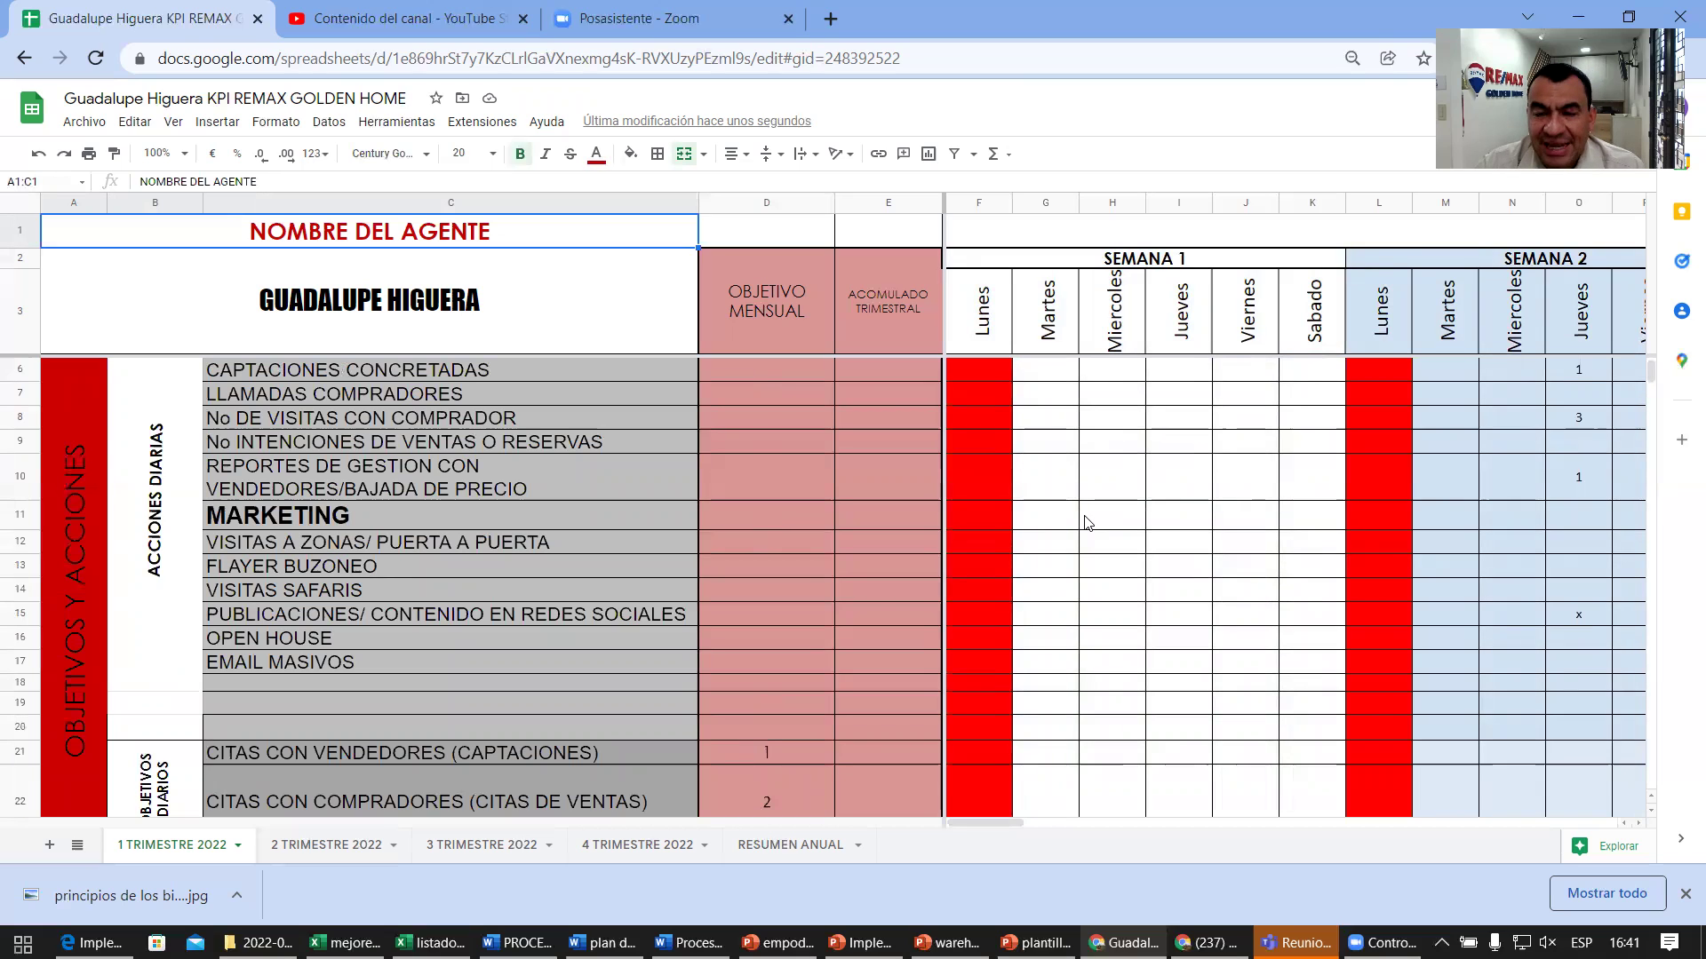
{"action": "key", "text": "Right"}
{"action": "key", "text": "Right"}
{"action": "key", "text": "Right"}
{"action": "key", "text": "Right"}
{"action": "key", "text": "Right"}
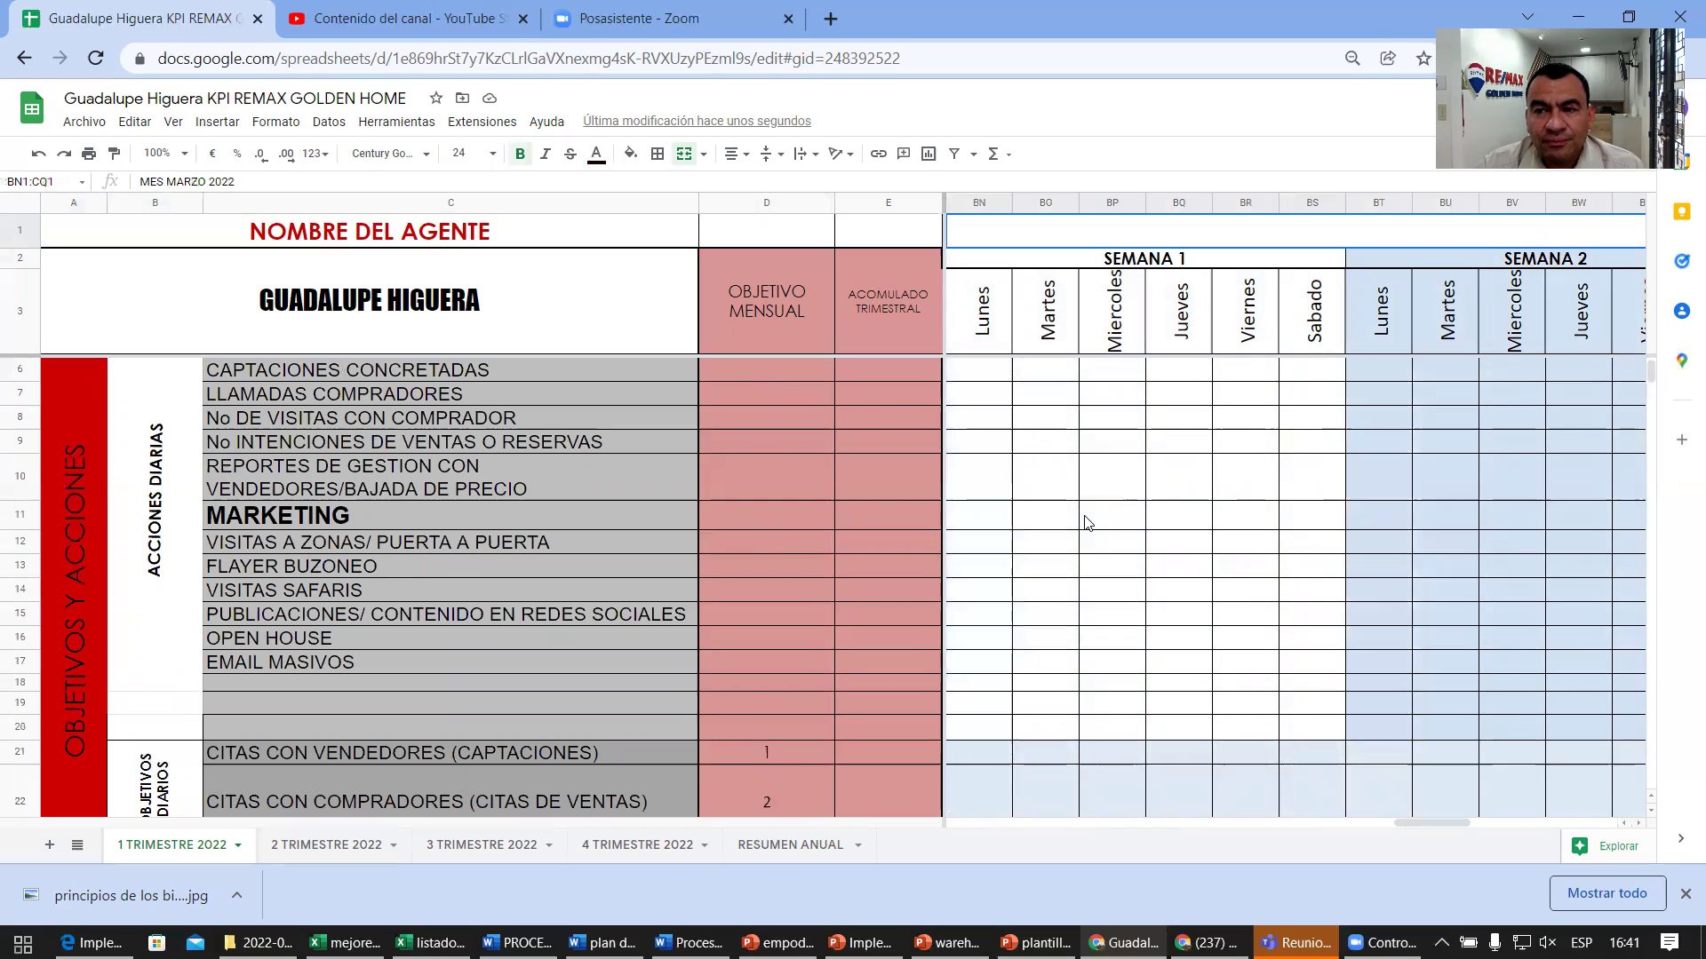
Step: Look through the daily columns of MES MARZO 2022 and back to week 2 of MES ENERO 2022
{"action": "left_click", "coordinate": [1131, 443]}
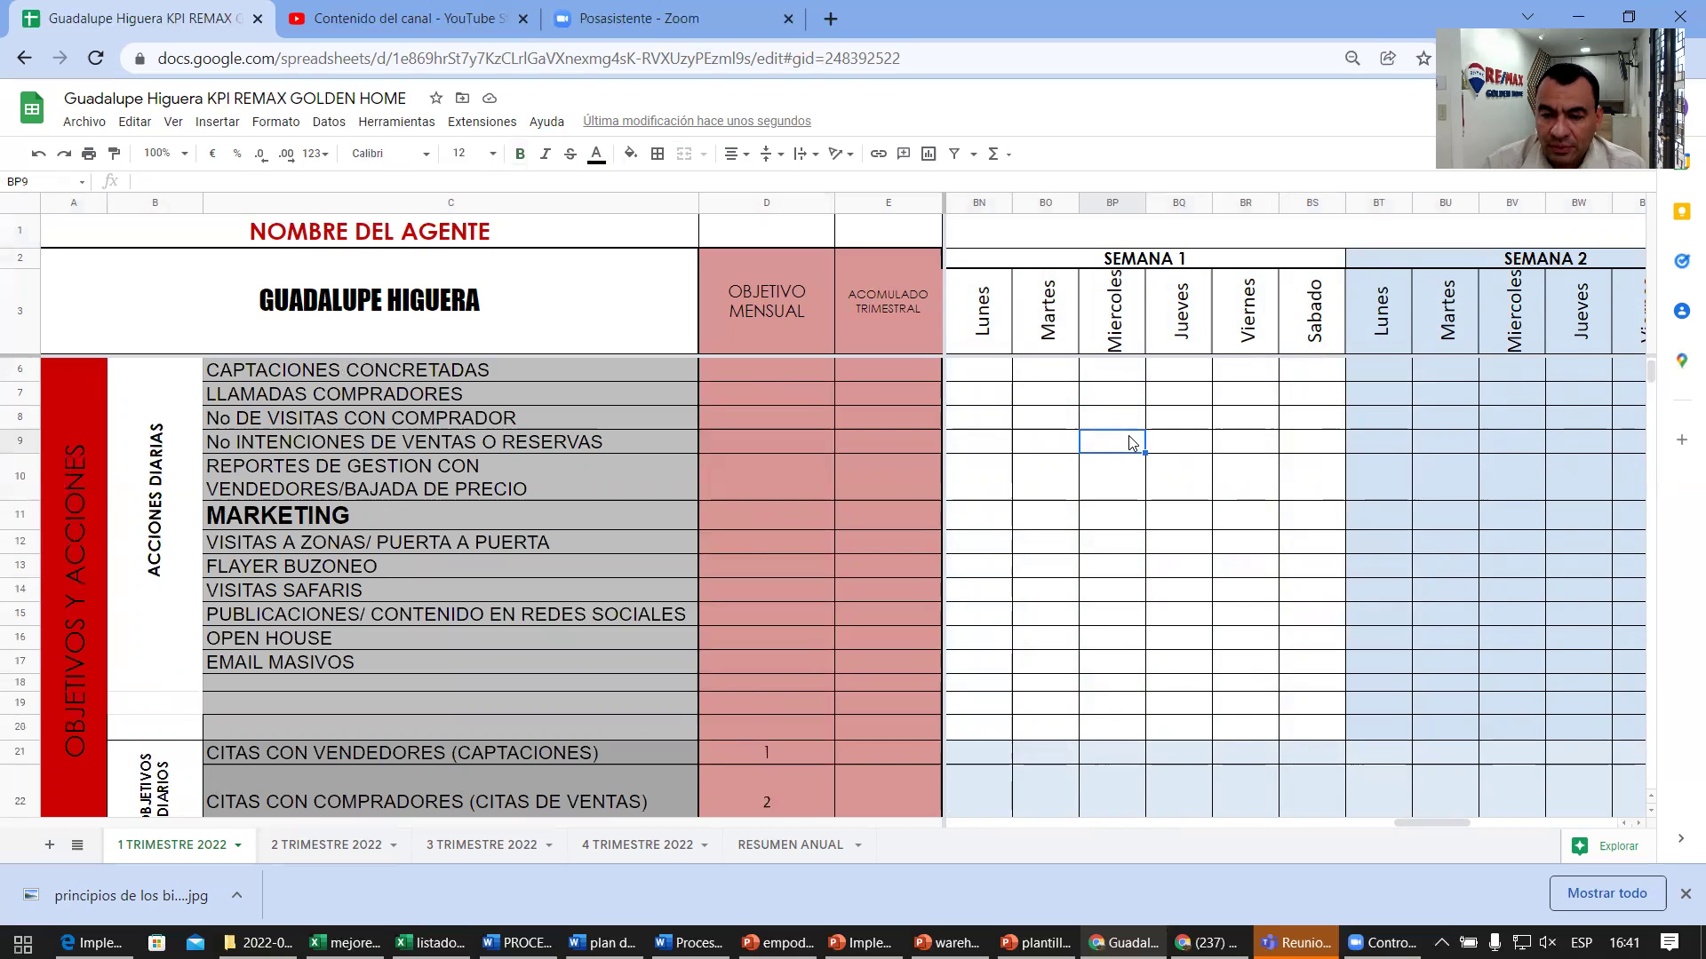
{"action": "key", "text": "Right"}
{"action": "key", "text": "Right"}
{"action": "key", "text": "Right"}
{"action": "key", "text": "Right"}
{"action": "key", "text": "Right"}
{"action": "key", "text": "Right"}
{"action": "key", "text": "Right"}
{"action": "key", "text": "Right"}
{"action": "key", "text": "Right"}
{"action": "key", "text": "Right"}
{"action": "key", "text": "Right"}
{"action": "key", "text": "Right"}
{"action": "key", "text": "Right"}
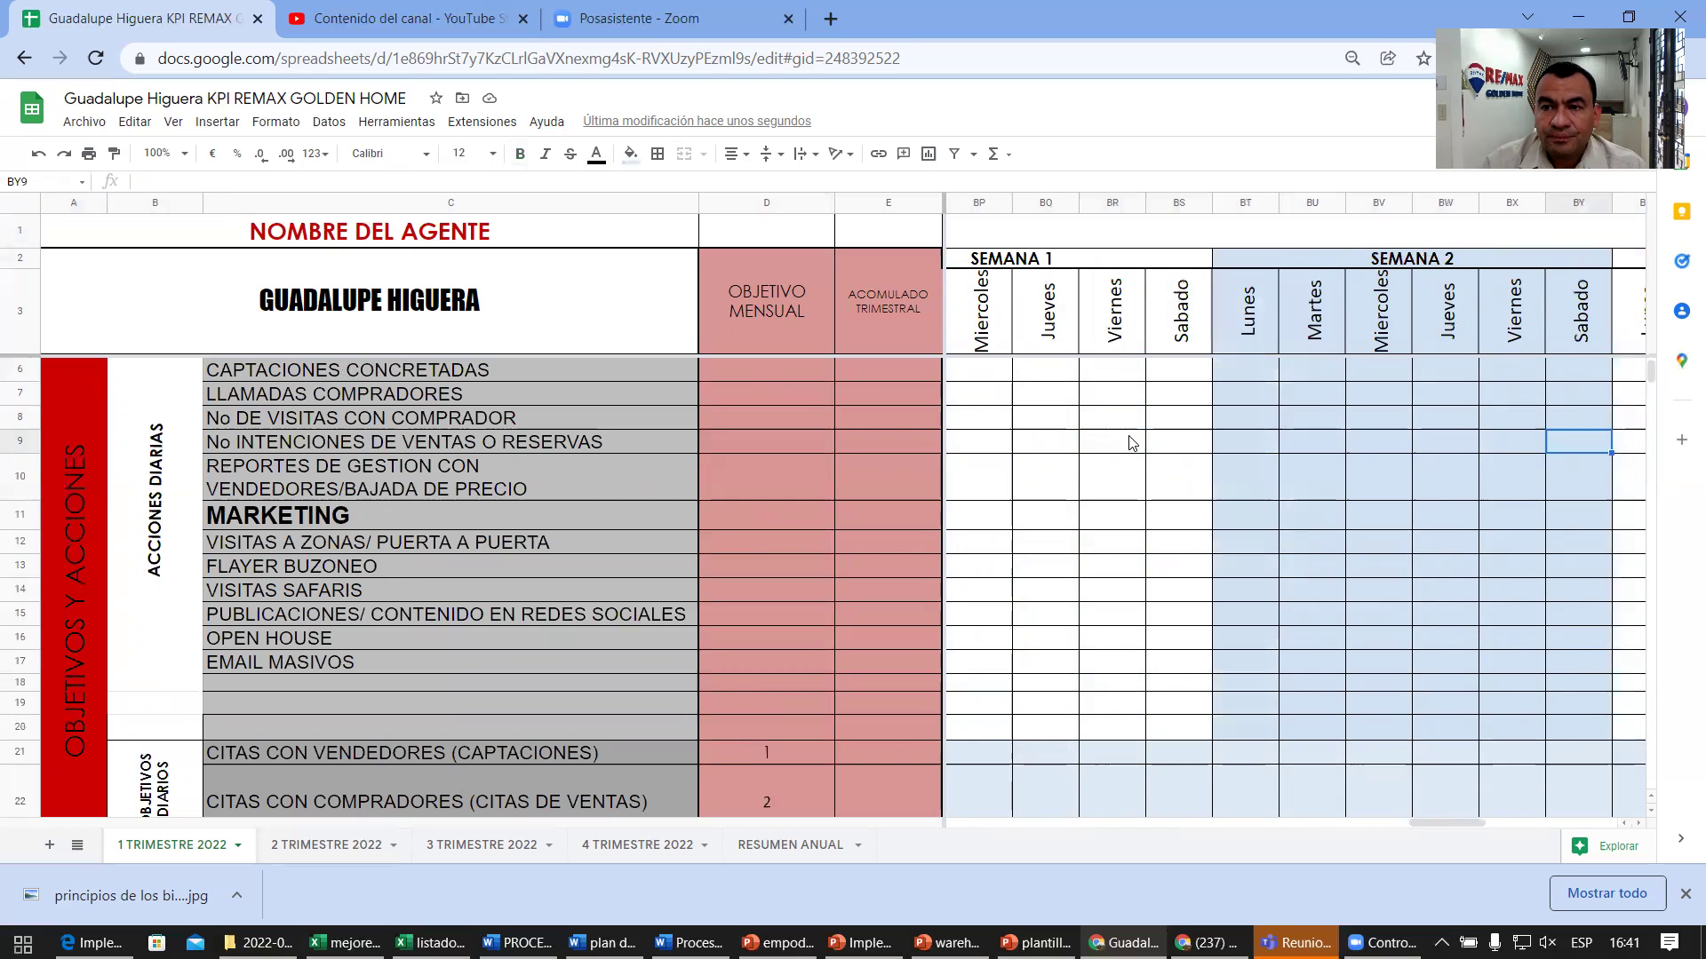
{"action": "key", "text": "Left"}
{"action": "key", "text": "Left"}
{"action": "key", "text": "Left"}
{"action": "key", "text": "Left"}
{"action": "key", "text": "Left"}
{"action": "key", "text": "Left"}
{"action": "key", "text": "Left"}
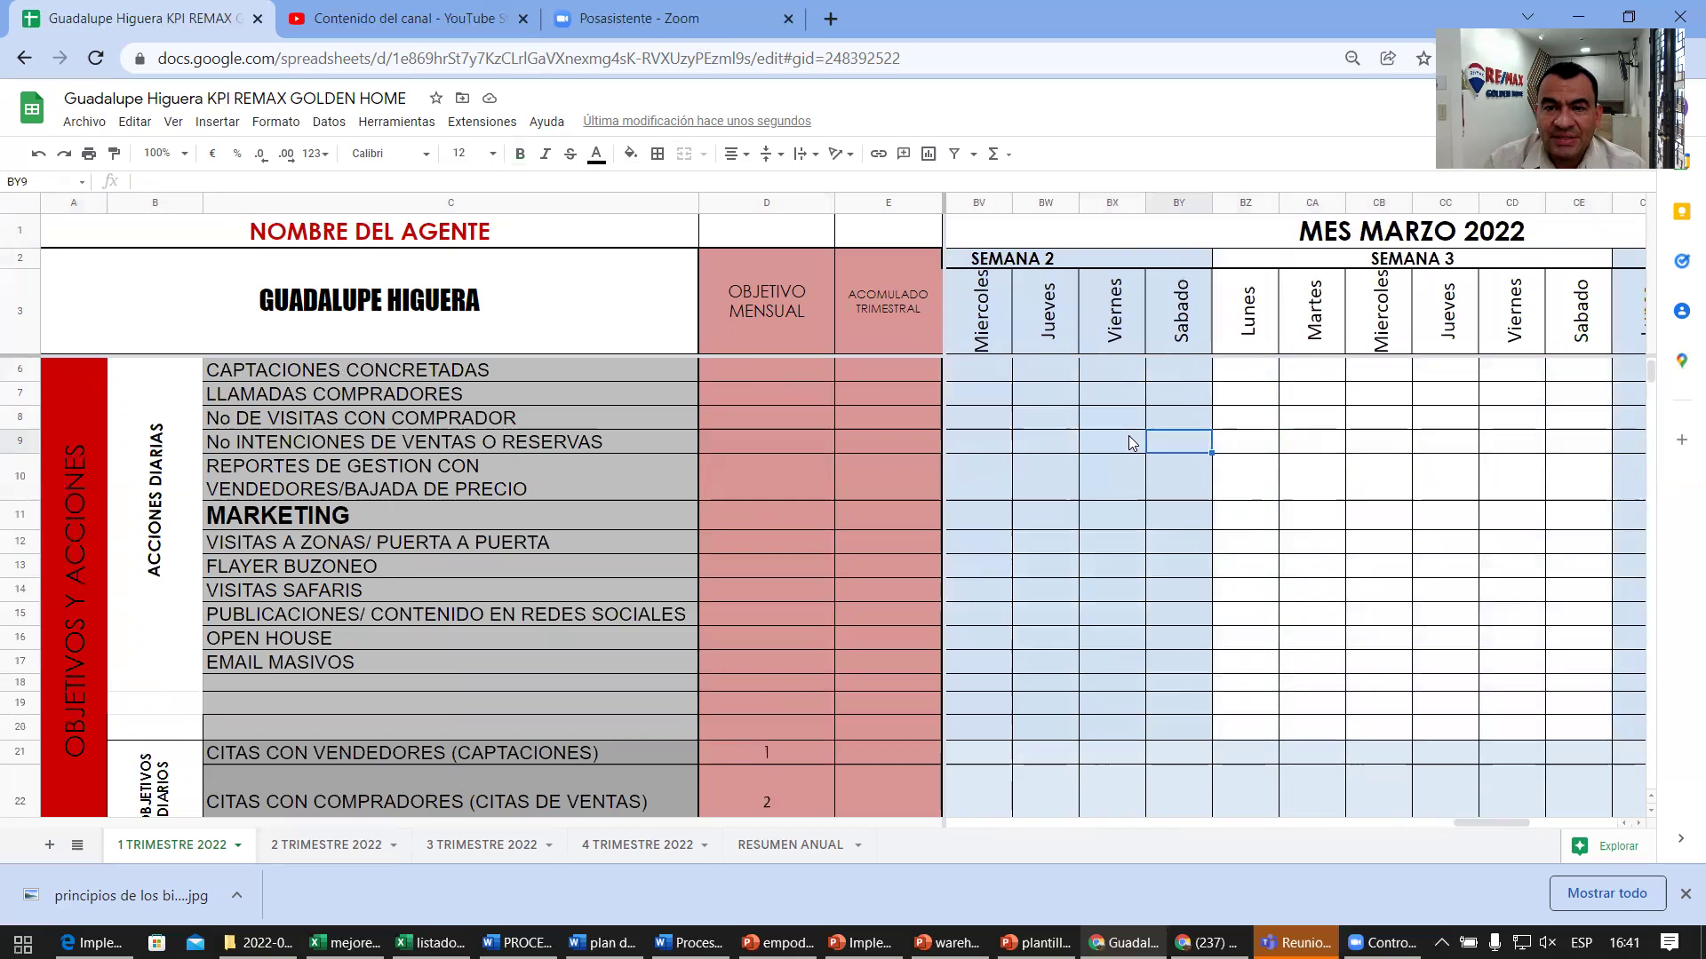
{"action": "key", "text": "Left"}
{"action": "key", "text": "Left"}
{"action": "key", "text": "Left"}
{"action": "key", "text": "Left"}
{"action": "key", "text": "Left"}
{"action": "key", "text": "Left"}
{"action": "key", "text": "Left"}
{"action": "key", "text": "Left"}
{"action": "key", "text": "Left"}
{"action": "key", "text": "Left"}
{"action": "key", "text": "Left"}
{"action": "key", "text": "Left"}
{"action": "key", "text": "Left"}
{"action": "key", "text": "Left"}
{"action": "key", "text": "Left"}
{"action": "key", "text": "Left"}
{"action": "key", "text": "Left"}
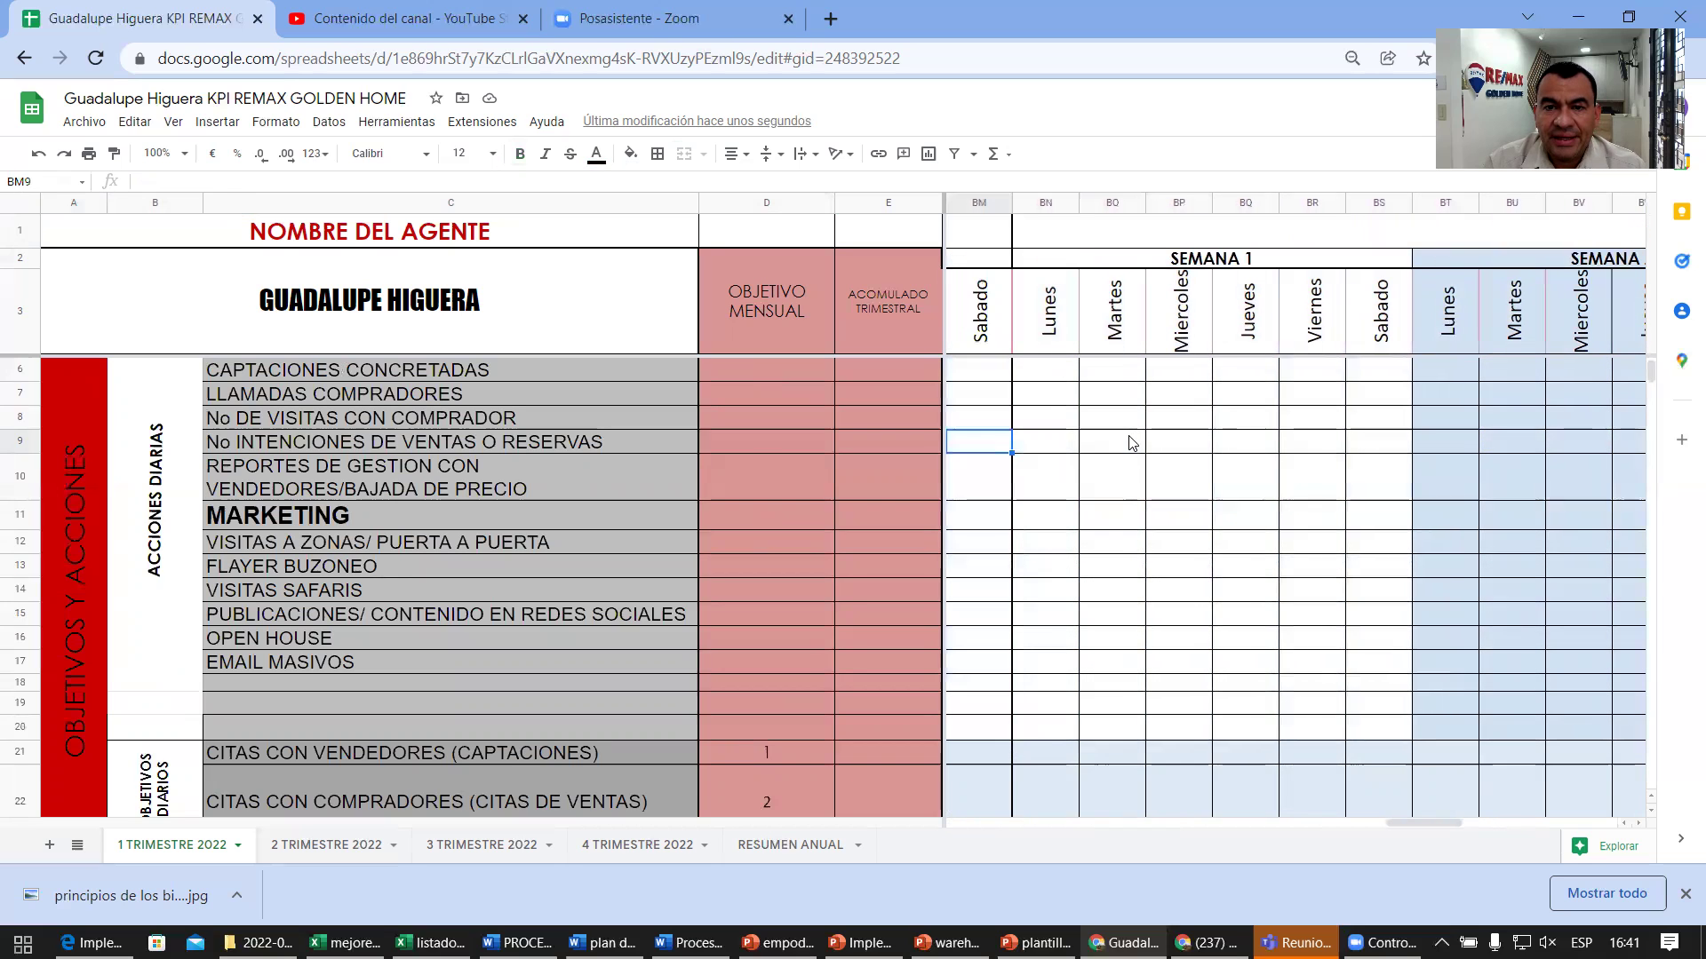
{"action": "key", "text": "Left"}
{"action": "key", "text": "Left"}
{"action": "key", "text": "Left"}
{"action": "key", "text": "Left"}
{"action": "key", "text": "Left"}
{"action": "key", "text": "Left"}
{"action": "key", "text": "Left"}
{"action": "key", "text": "Left"}
{"action": "key", "text": "Left"}
{"action": "key", "text": "Left"}
{"action": "key", "text": "Left"}
{"action": "key", "text": "Left"}
{"action": "key", "text": "Left"}
{"action": "key", "text": "Left"}
{"action": "key", "text": "Left"}
{"action": "key", "text": "Left"}
{"action": "key", "text": "Left"}
{"action": "key", "text": "Left"}
{"action": "key", "text": "Left"}
{"action": "key", "text": "Left"}
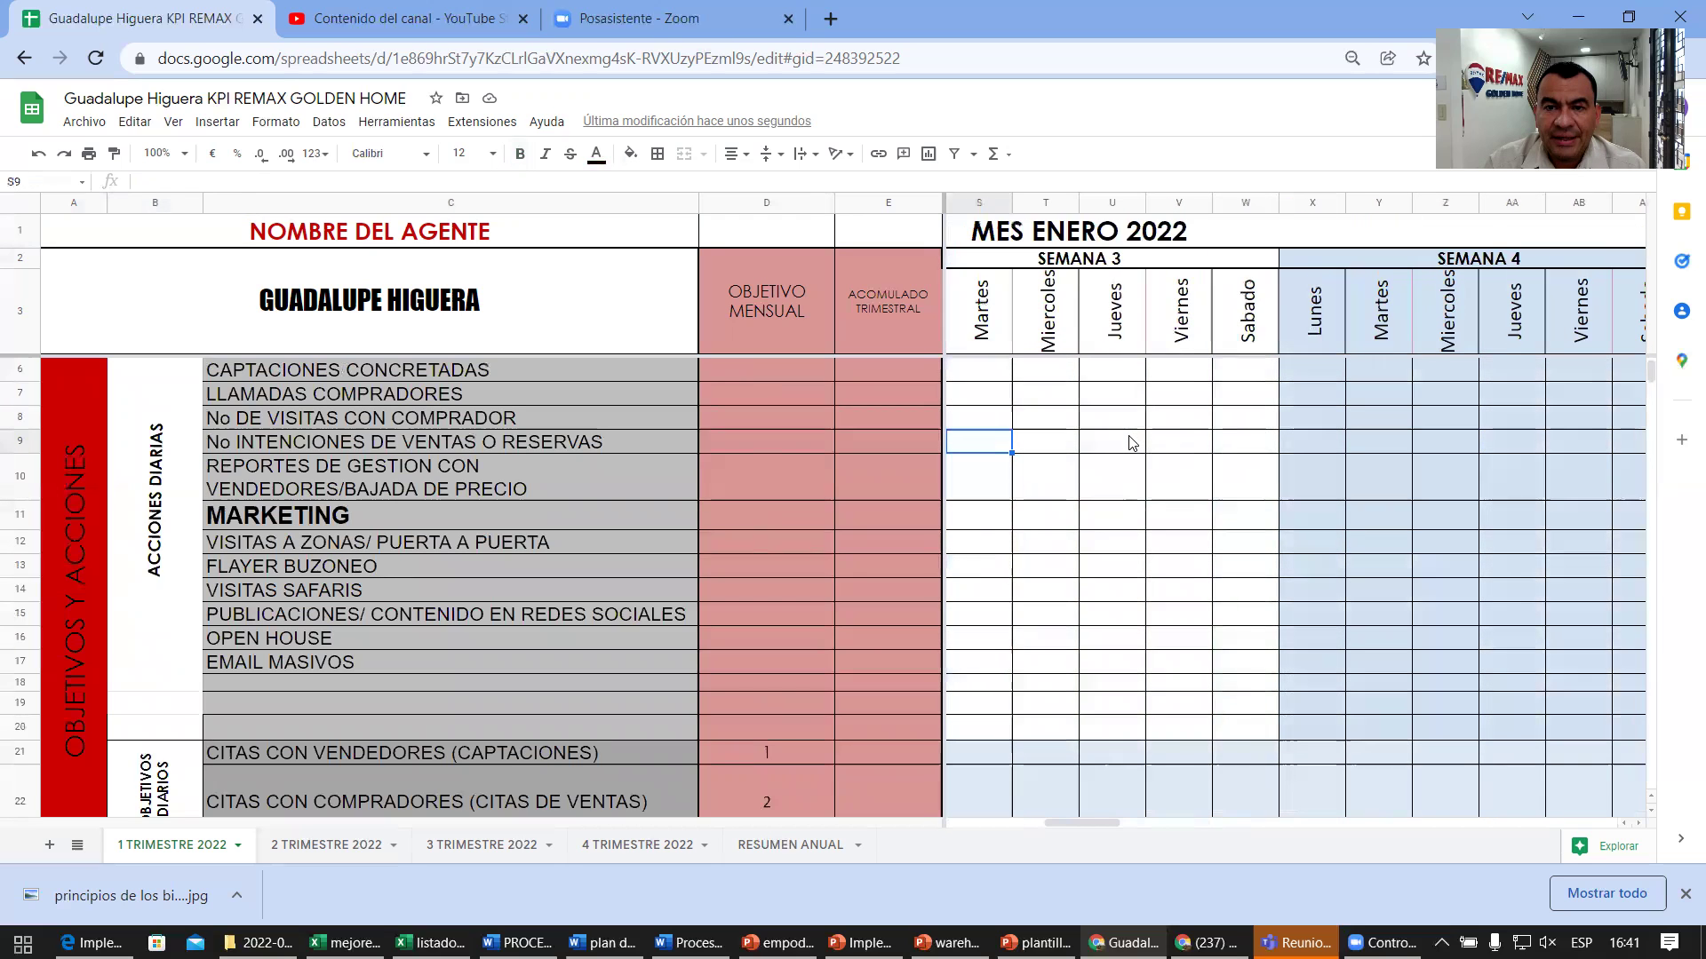
{"action": "key", "text": "Left"}
{"action": "key", "text": "Left"}
{"action": "key", "text": "Left"}
{"action": "key", "text": "Left"}
{"action": "key", "text": "Left"}
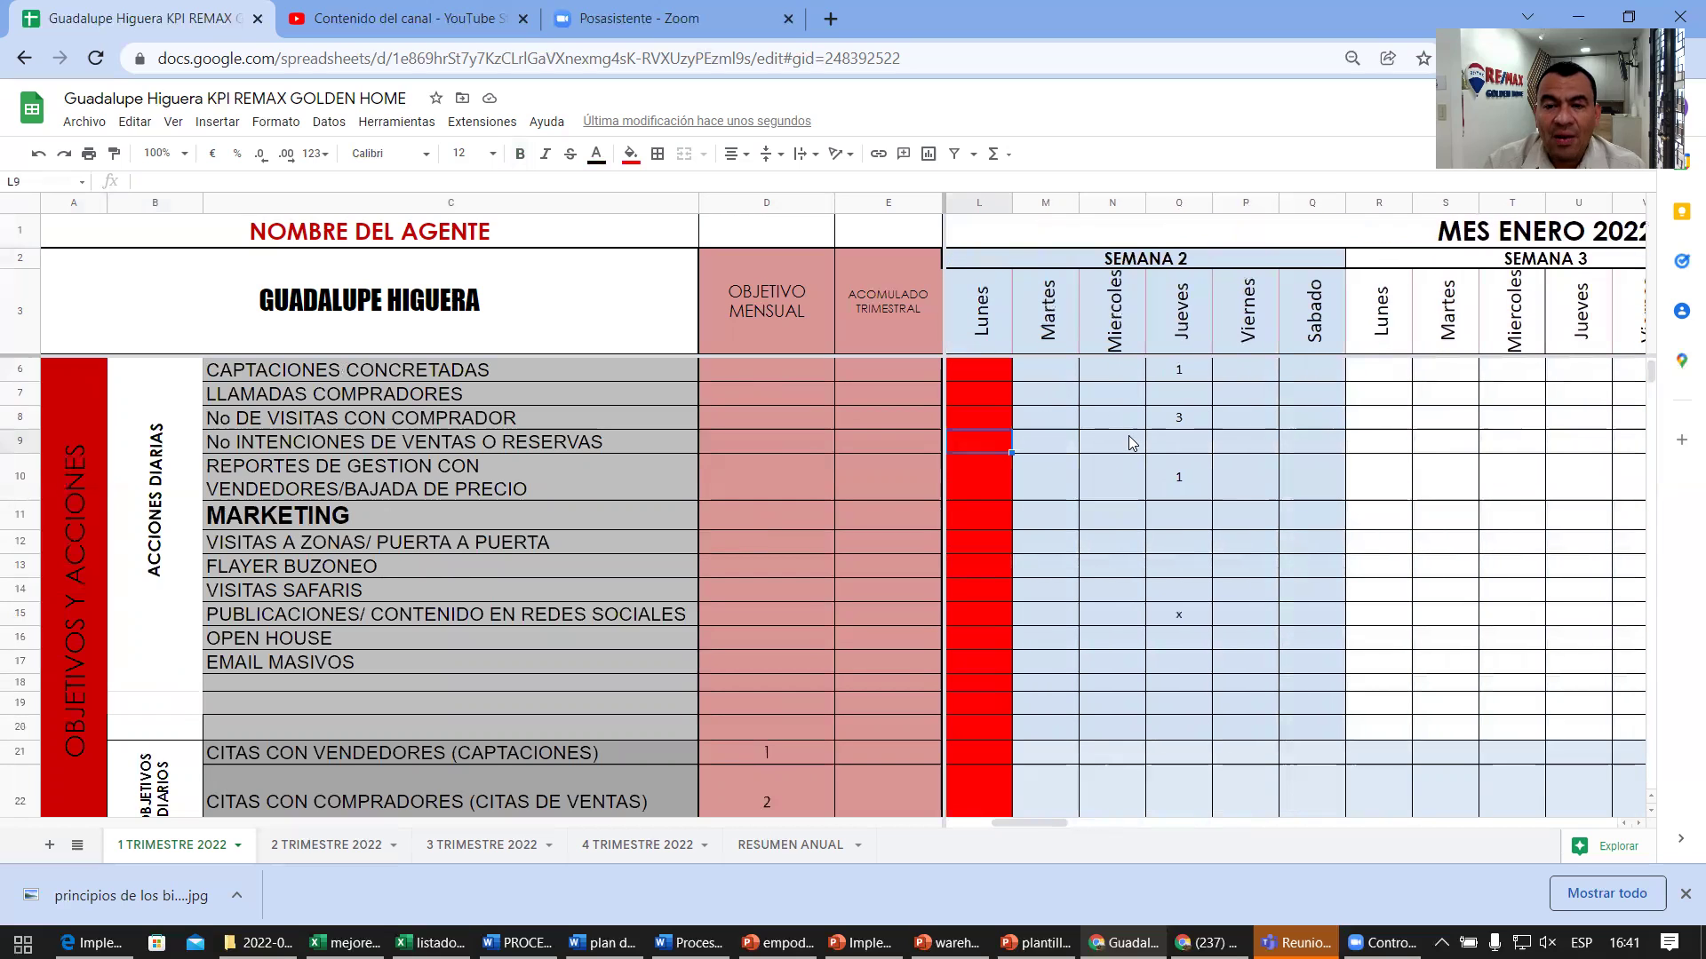